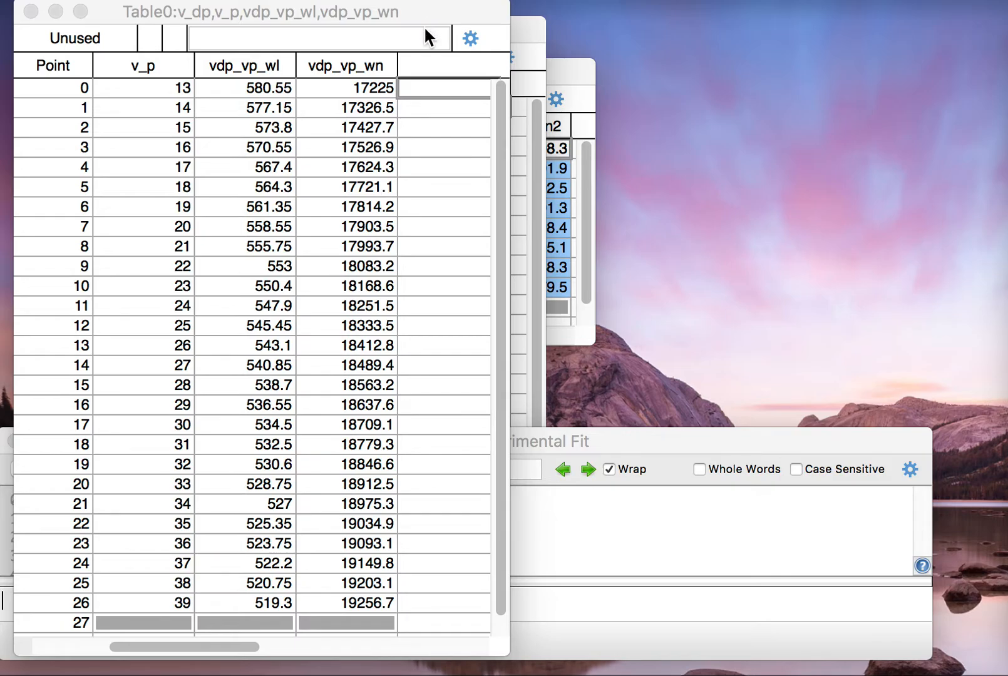
Step: Review the v_p and wavenumber columns in Table0, Table1 and Table2, bringing each table to the front
left_click(419, 14)
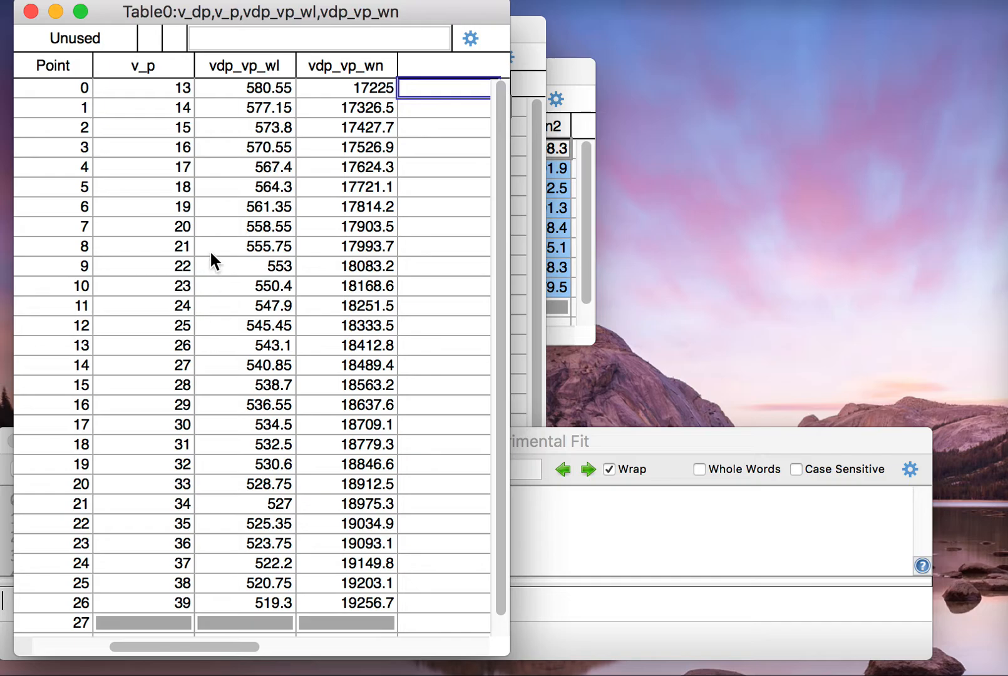
left_click(298, 113)
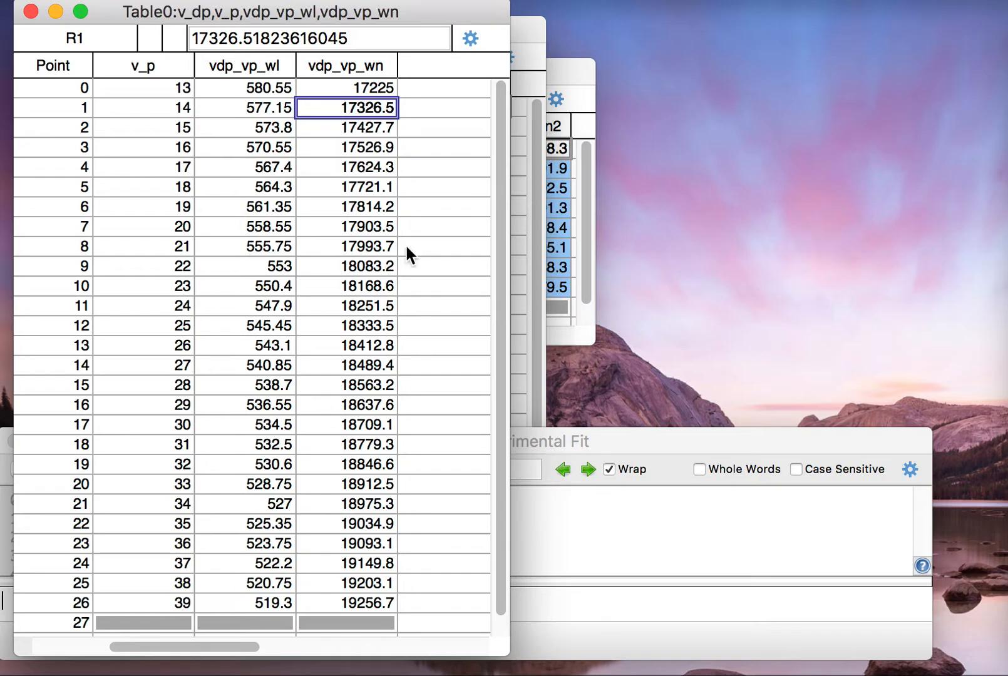
left_click(528, 26)
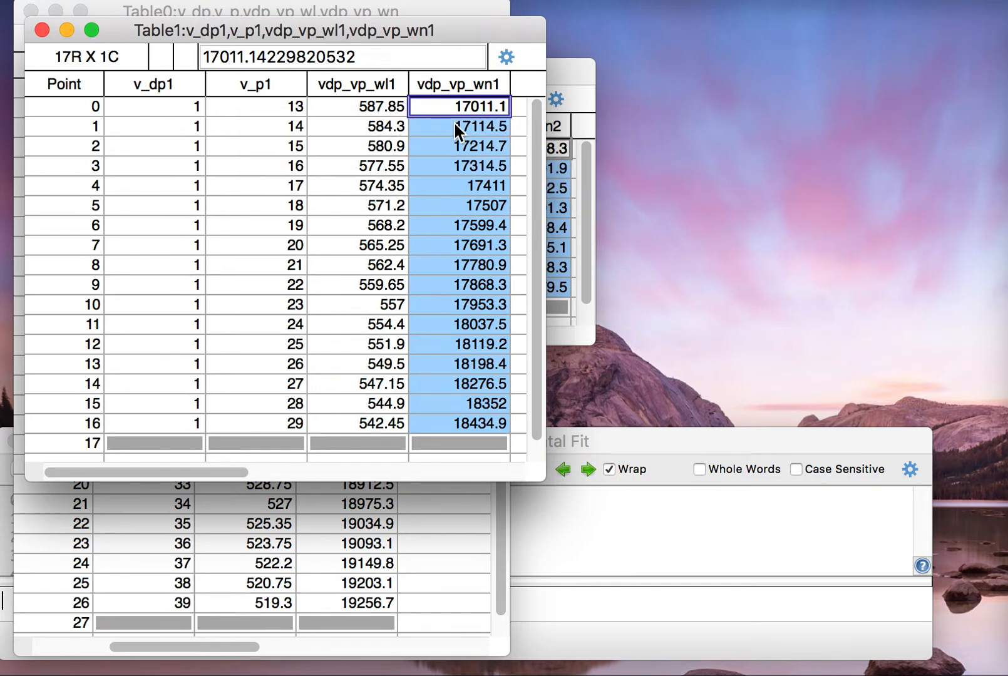
left_click(577, 77)
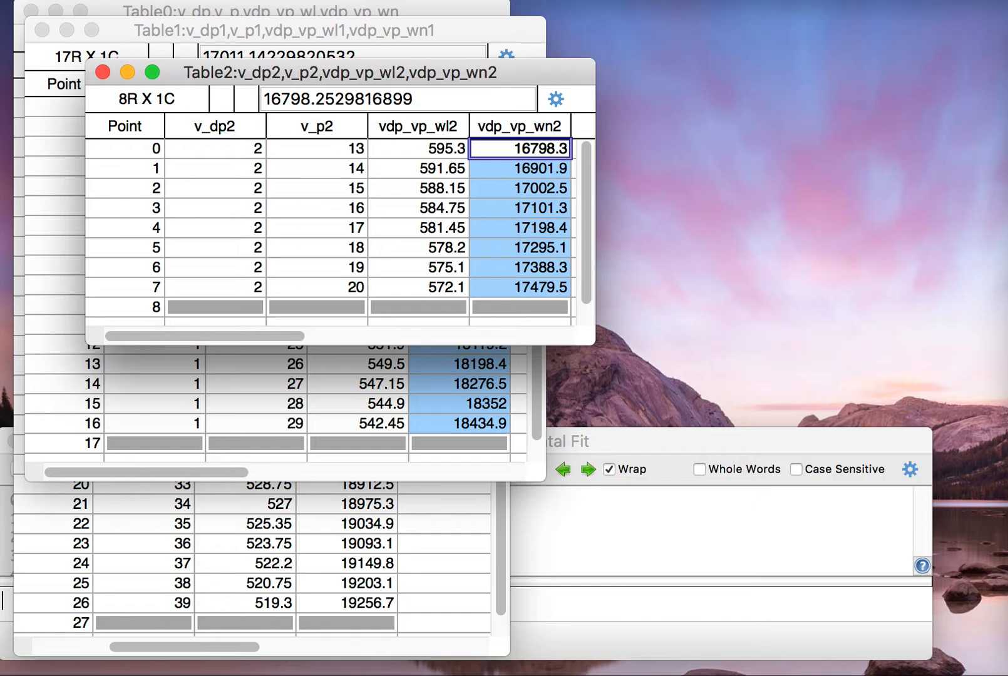
Step: Start making a new wave named delta_nu
left_click(359, 0)
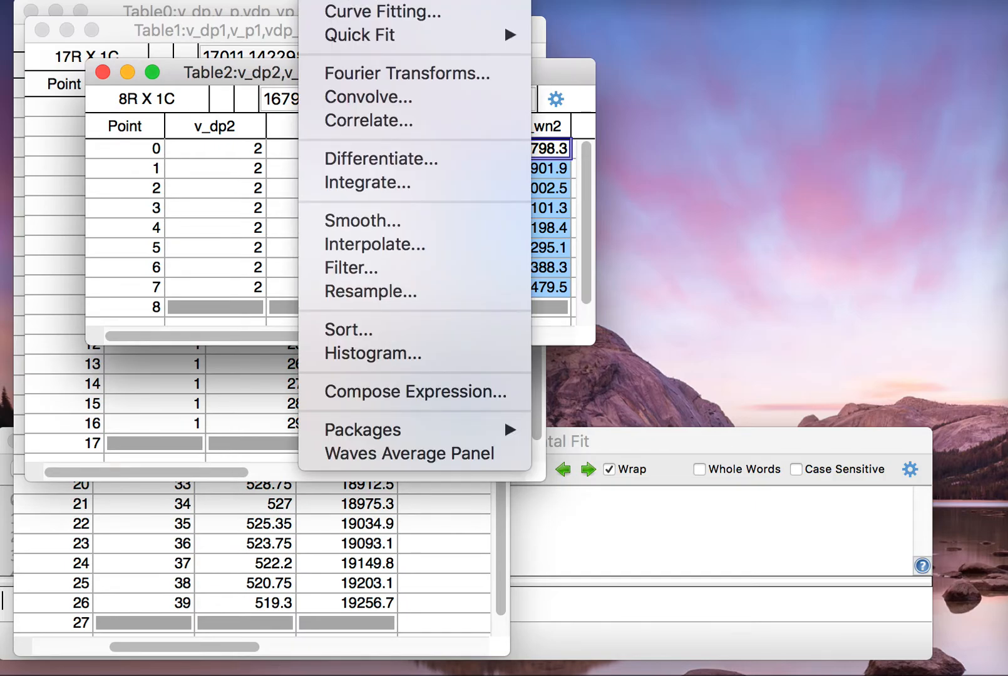
mouse_move(271, 0)
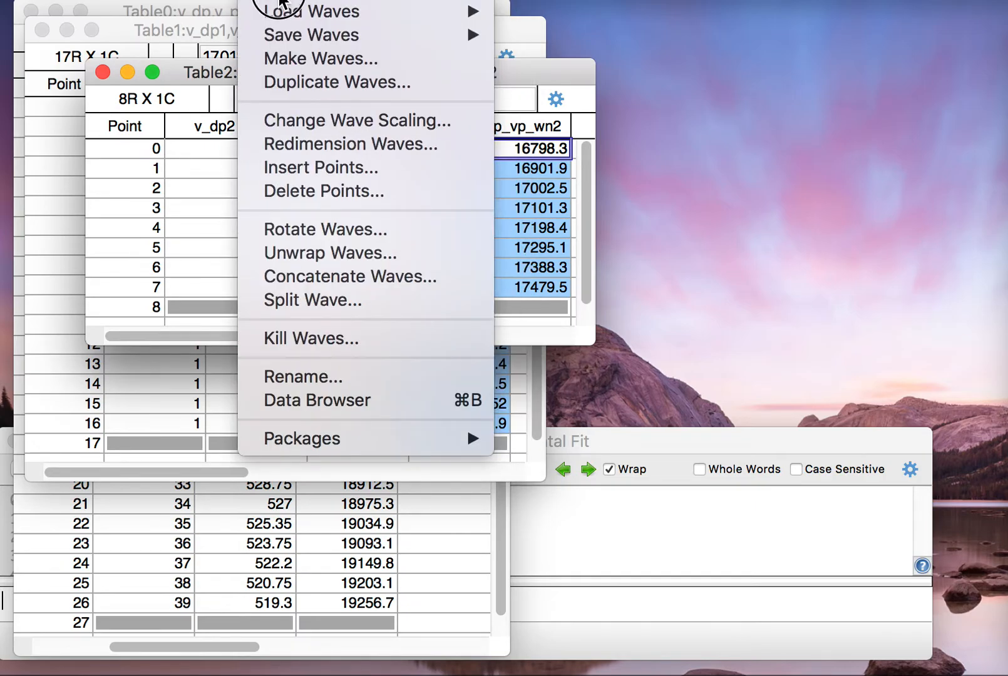
left_click(288, 59)
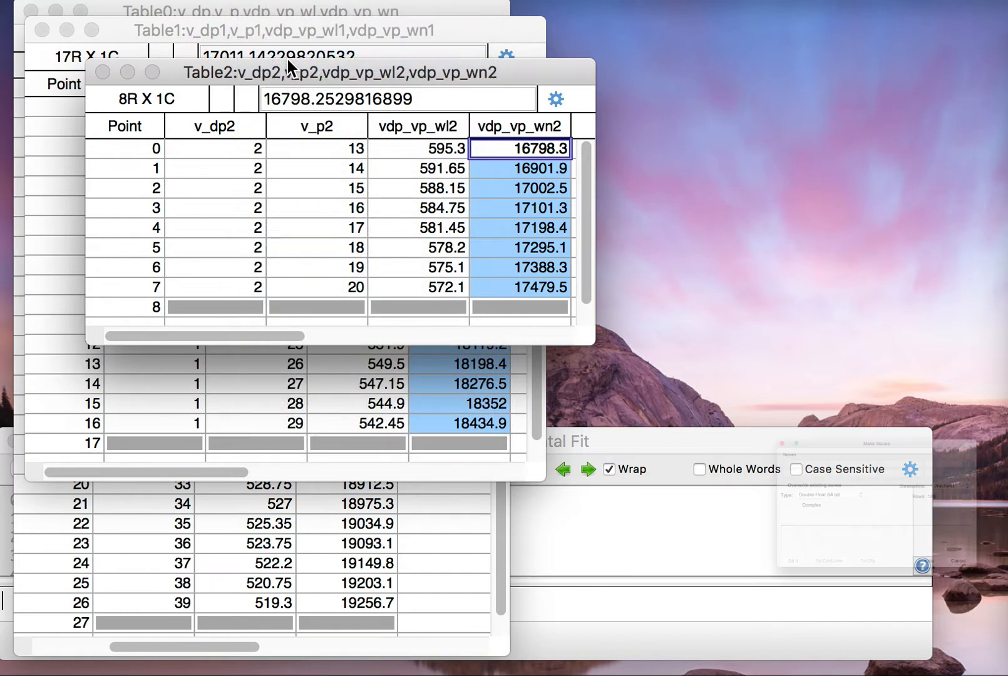
left_click_drag(725, 287, 450, 134)
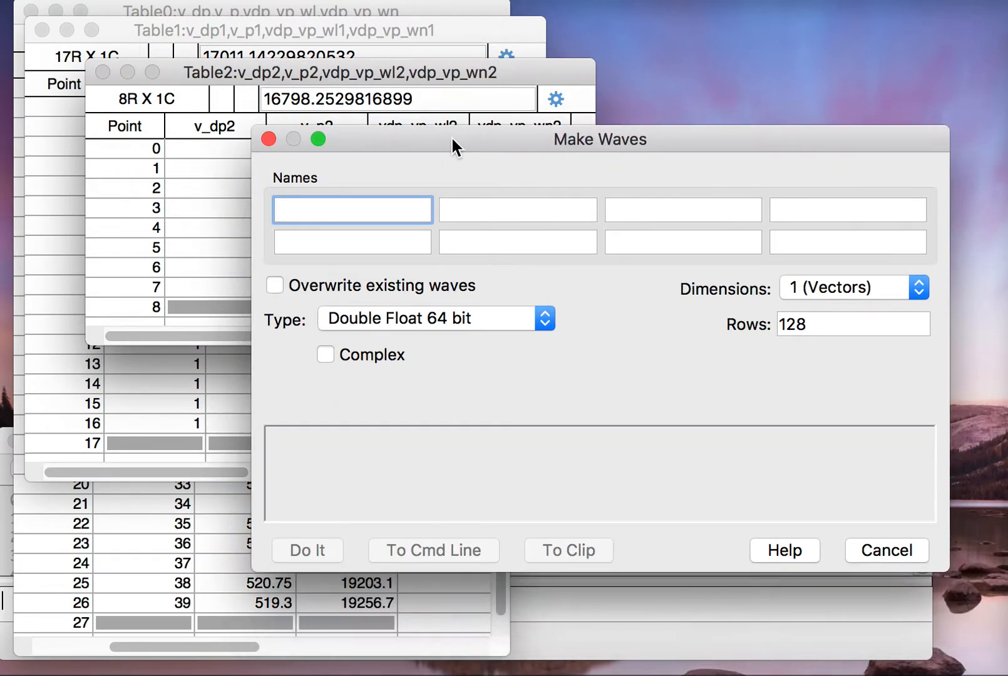
left_click(393, 212)
type("d")
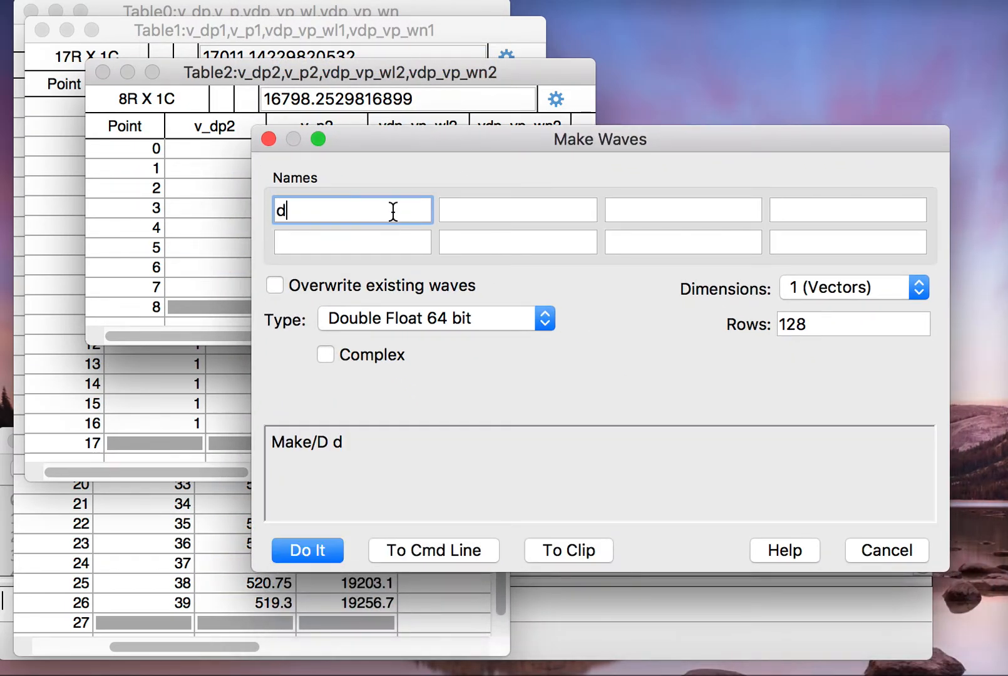
type("elta_nu")
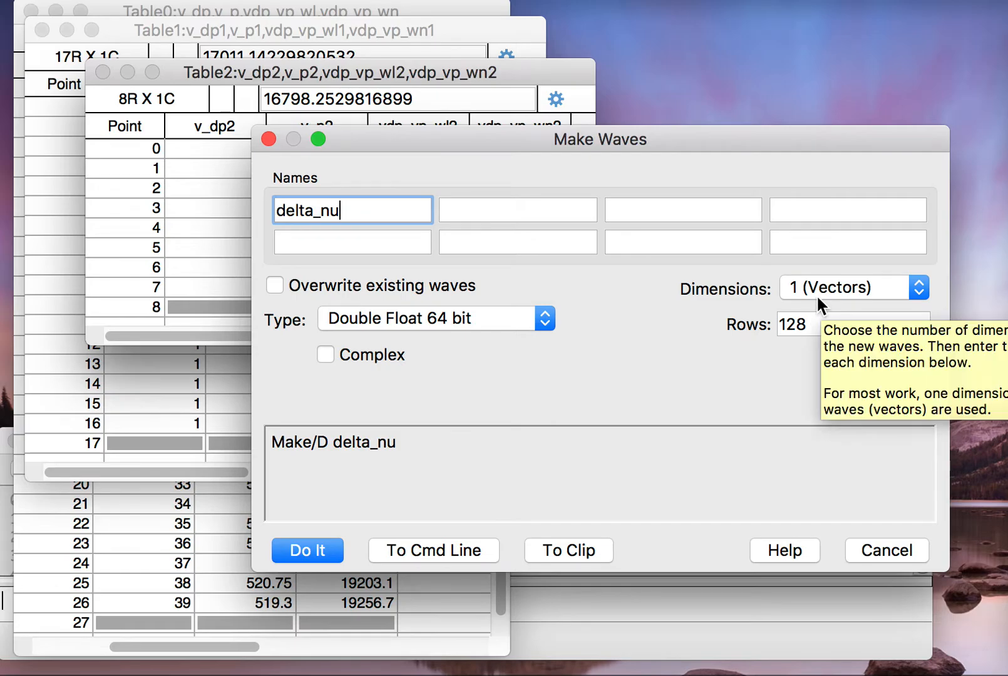
Step: Define delta_nu as a two-dimensional matrix with 50 rows and 3 columns, and create it
left_click(844, 291)
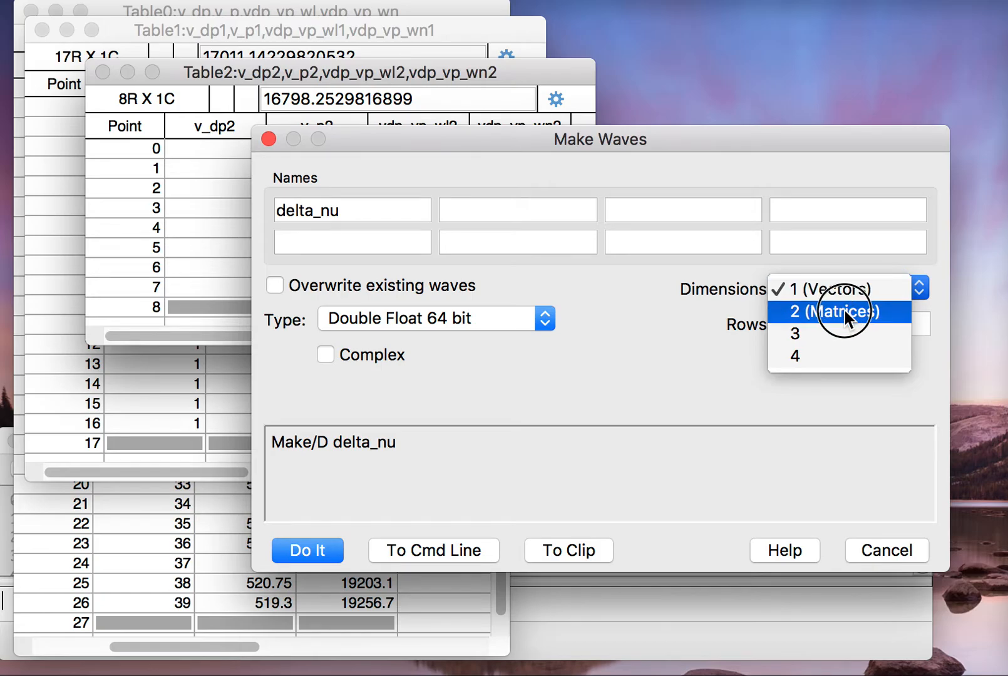
left_click(844, 311)
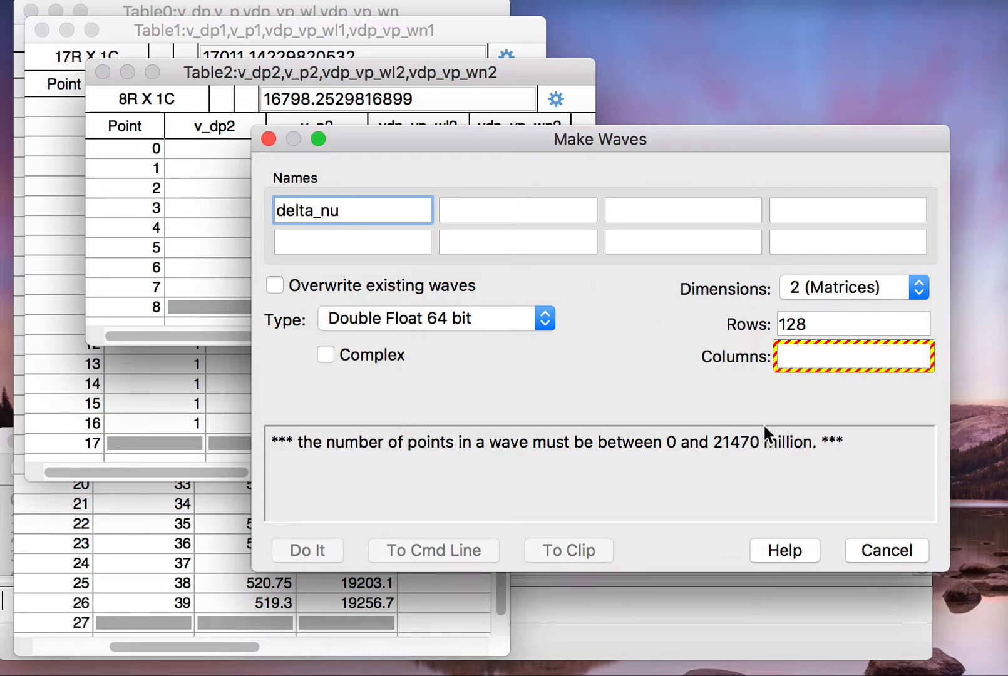
left_click_drag(820, 323, 759, 322)
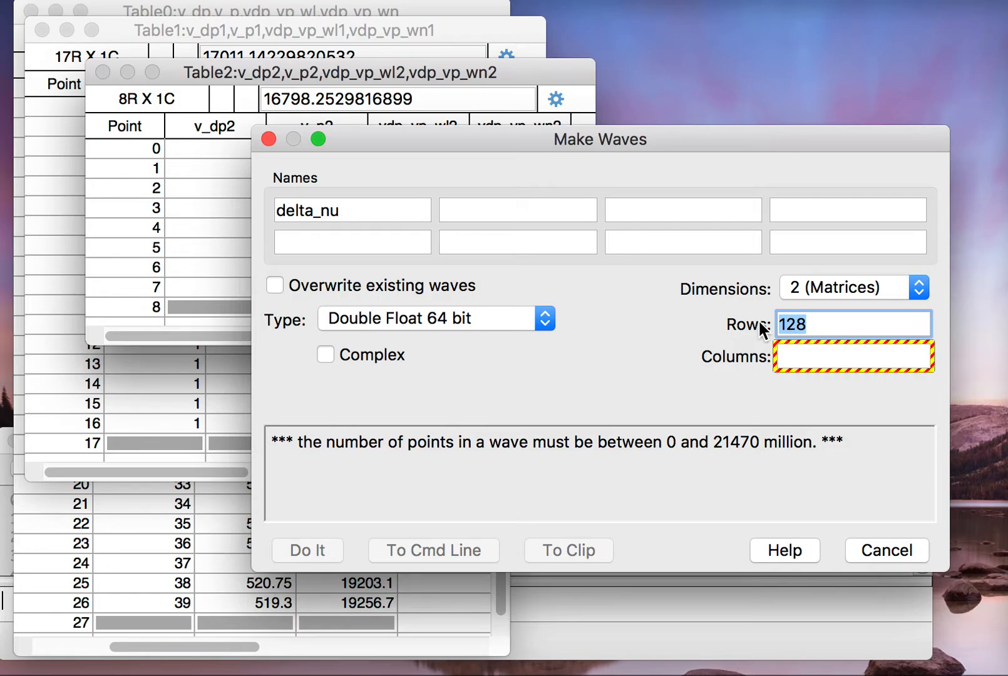
type("50")
left_click(803, 354)
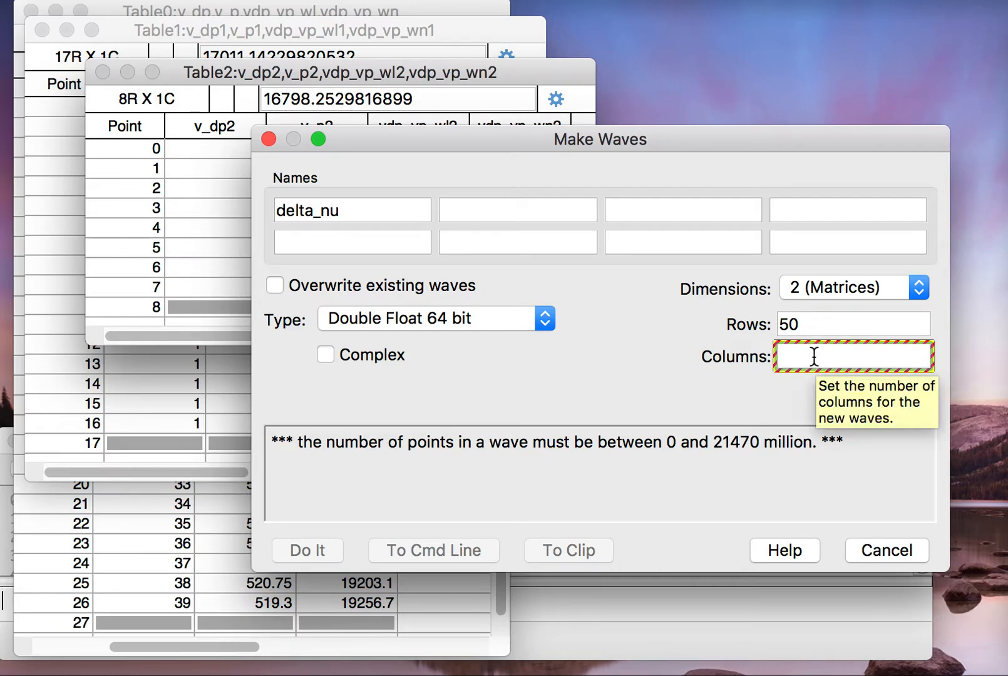
type("2")
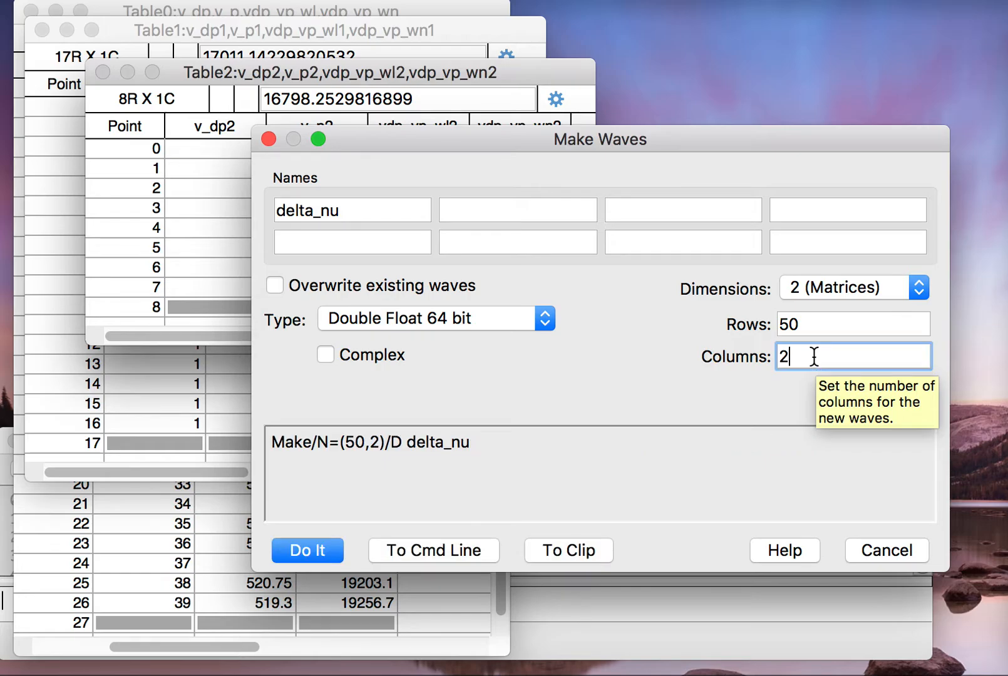
key("BackSpace")
type("3")
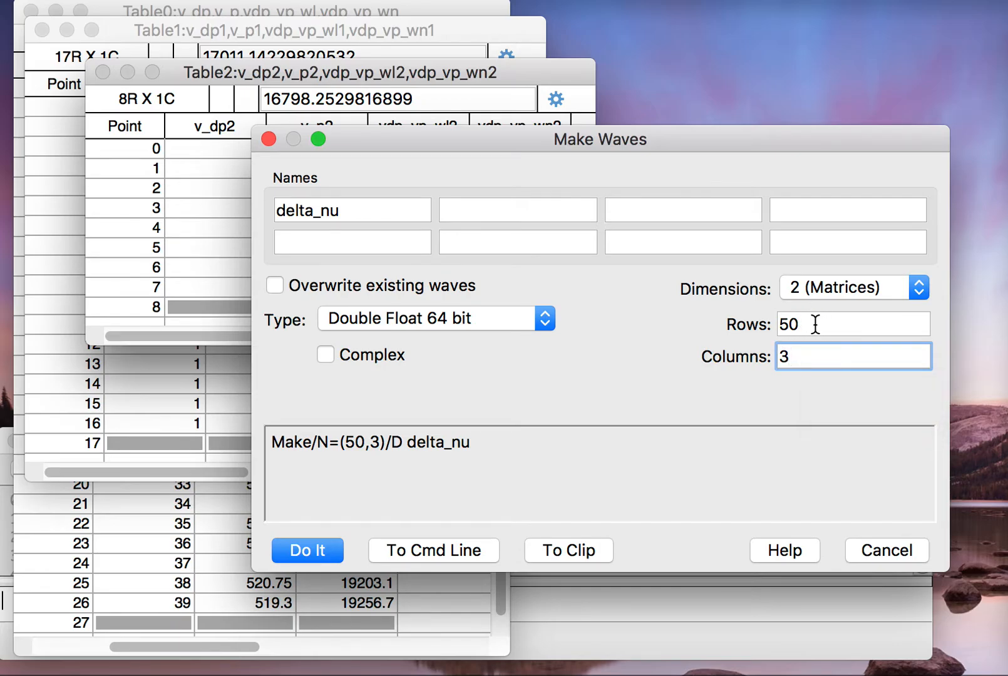
left_click(303, 552)
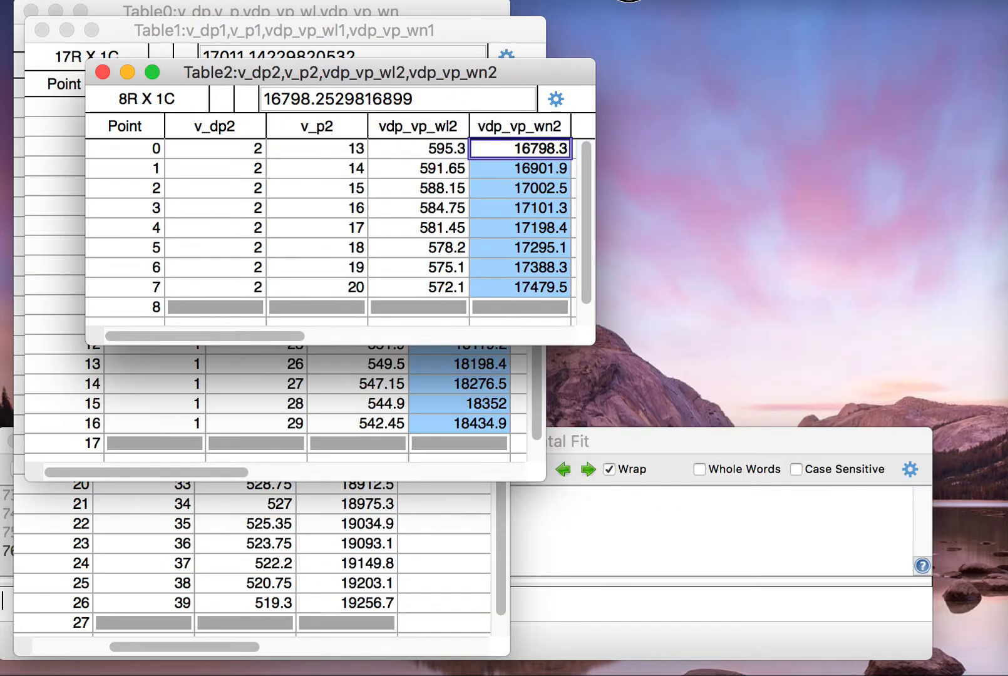
Step: Open the delta_nu wave in a new table
left_click(607, 2)
left_click(639, 37)
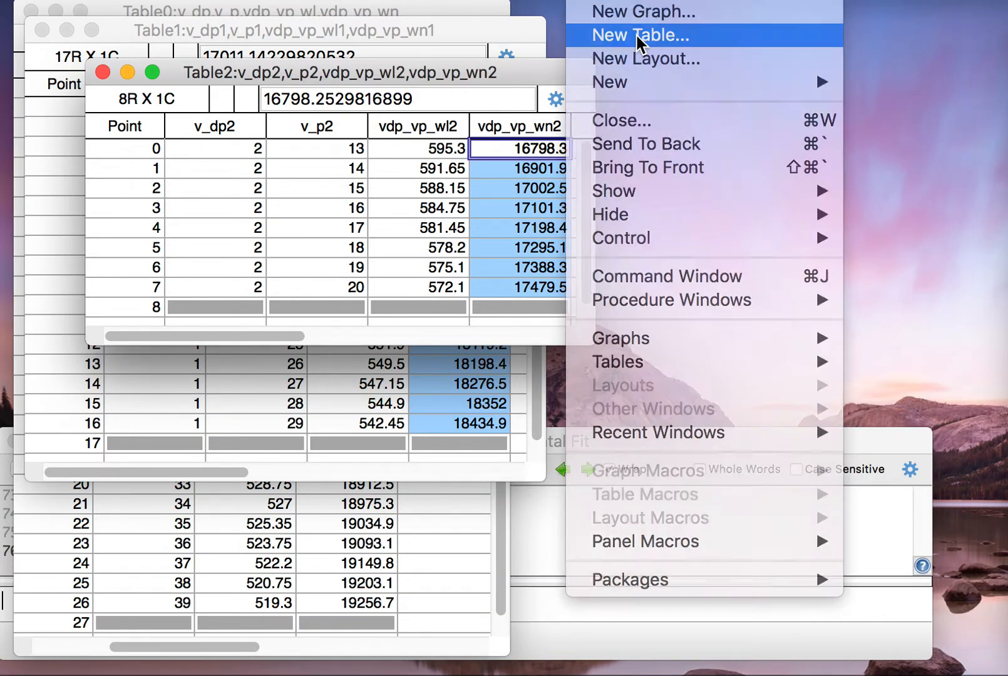
left_click(268, 166)
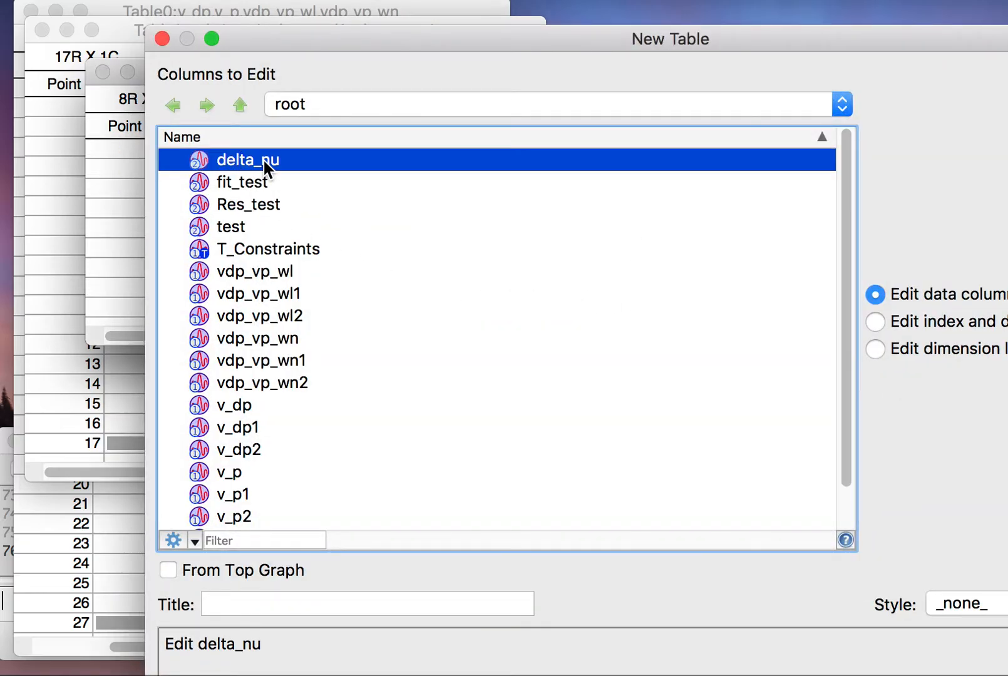
key("Return")
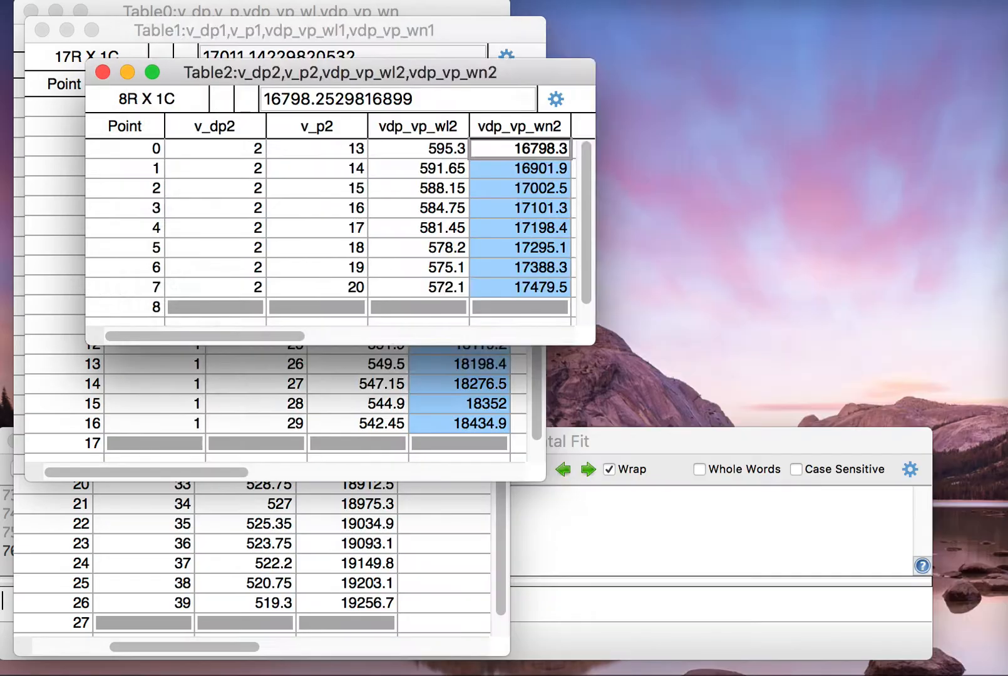
Step: Enlarge the delta_nu table window, look over its rows and columns, and place it beside the source tables
left_click_drag(613, 267, 586, 674)
left_click_drag(295, 14, 377, 14)
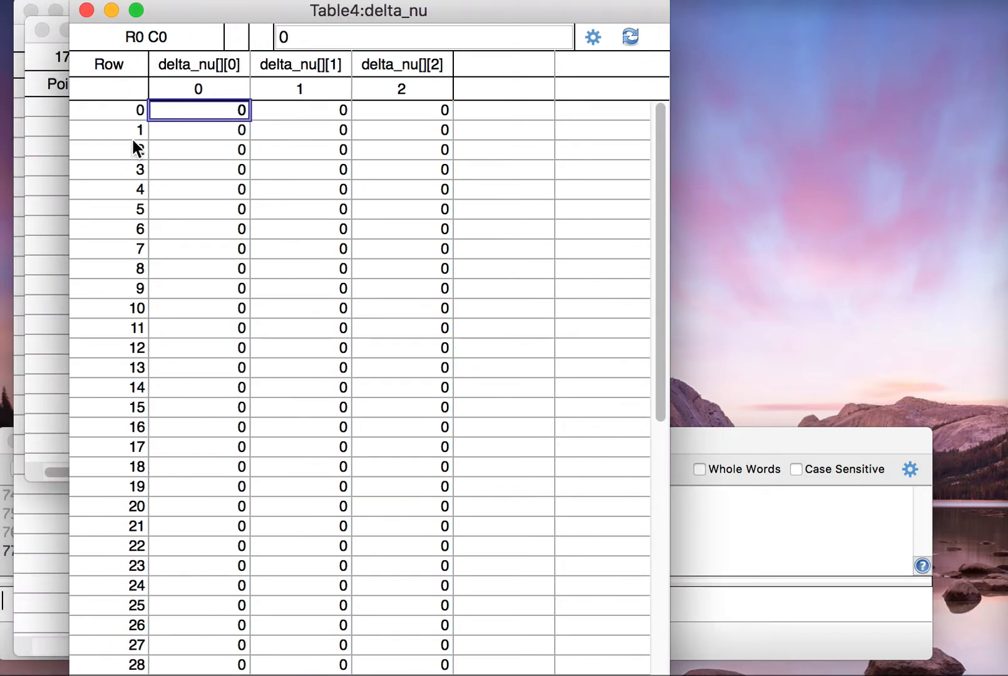
scroll(257, 415, "down", 6)
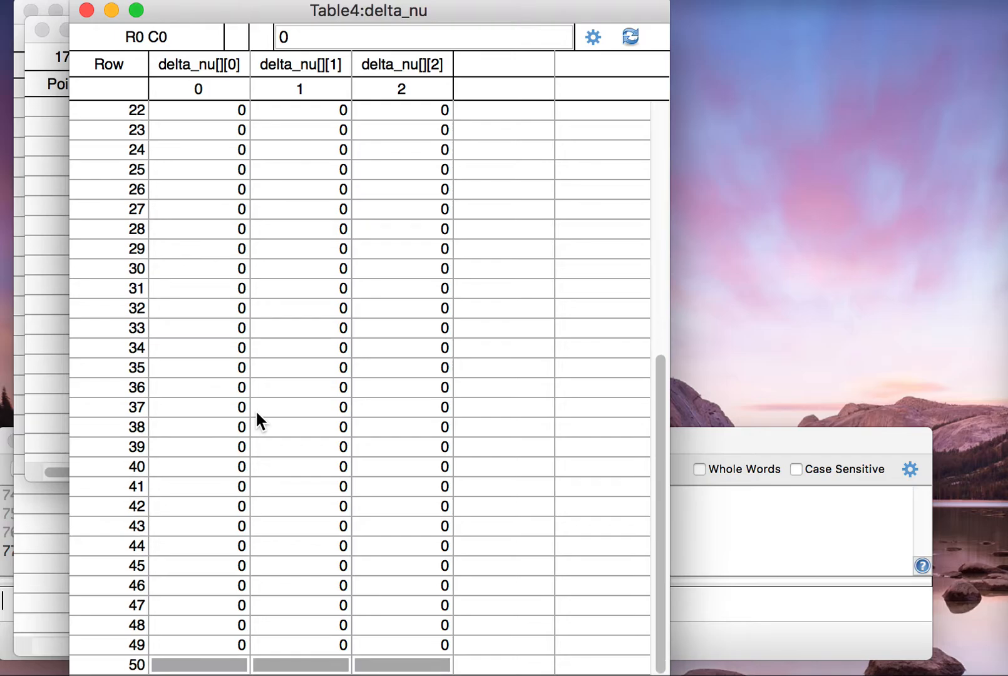
scroll(255, 409, "up", 7)
scroll(256, 409, "right", 1)
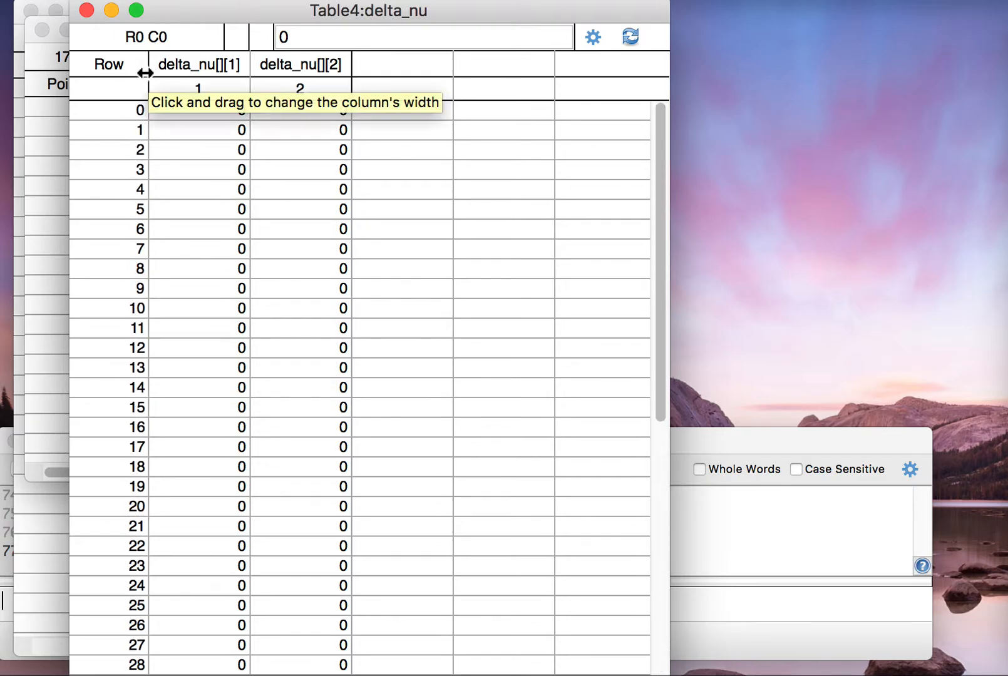
scroll(360, 307, "left", 1)
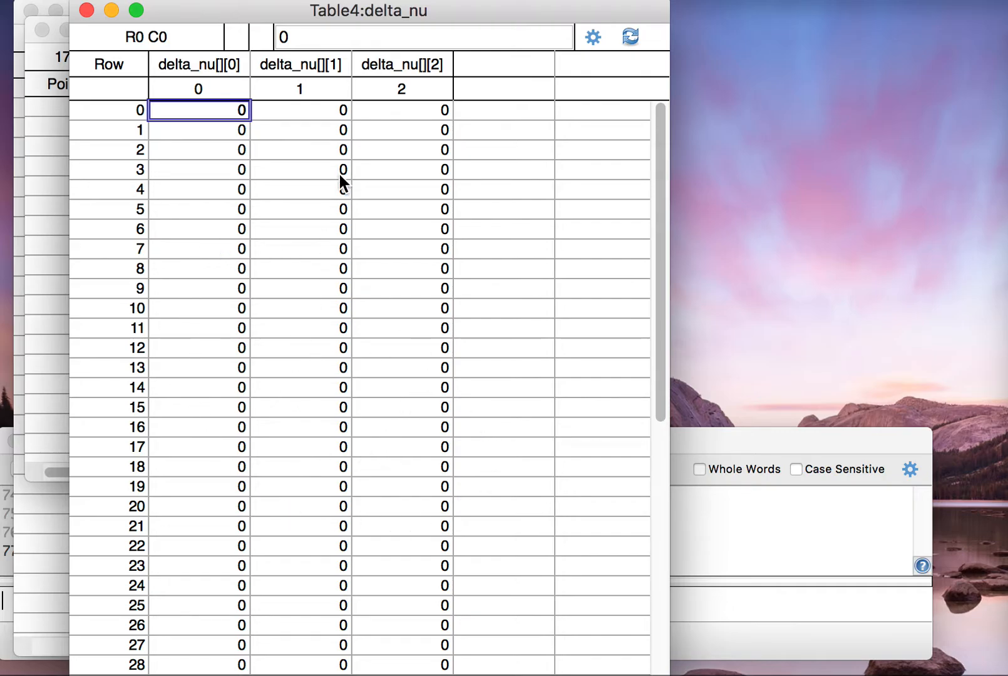
left_click_drag(364, 16, 698, 18)
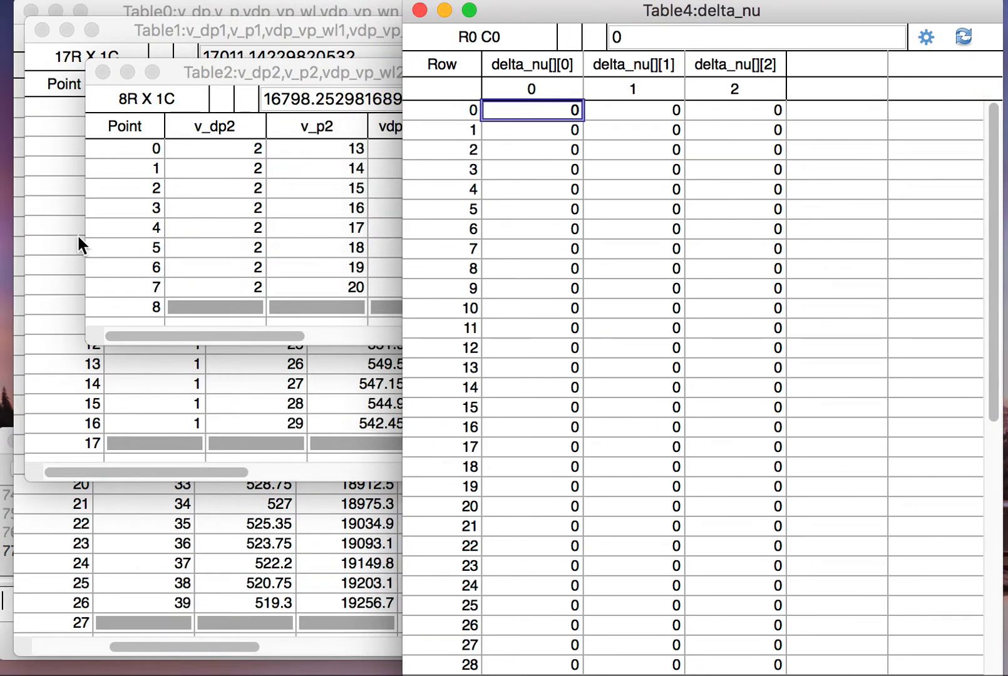
Step: Select the vdp_vp_wn values for points 0 to 26 in Table0 and the matching rows 13 to 39 of delta_nu's column 0
left_click(62, 547)
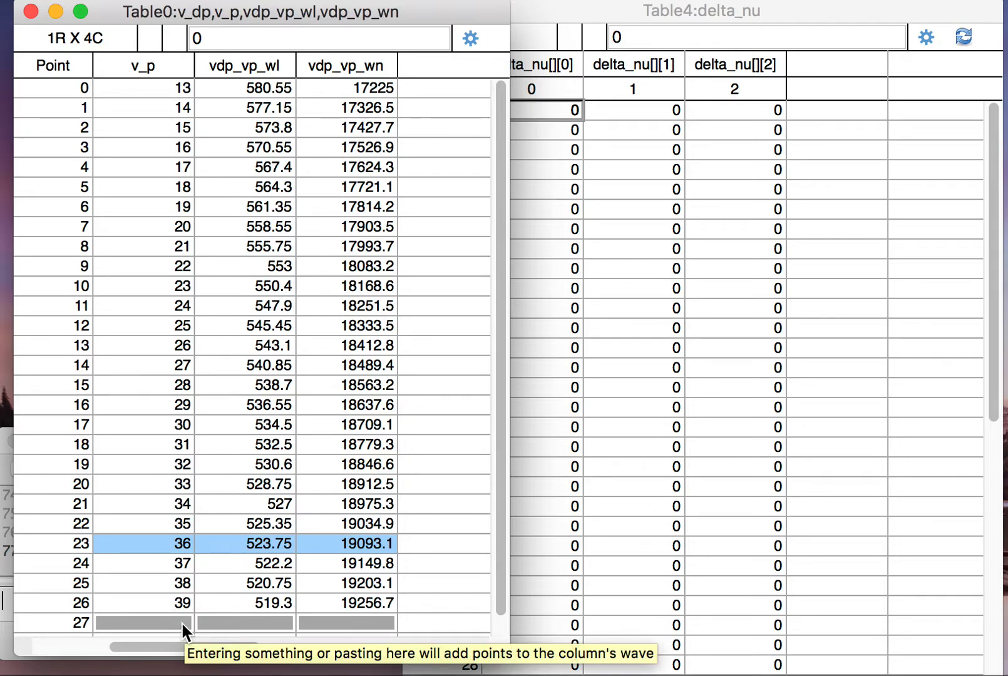
left_click(374, 93)
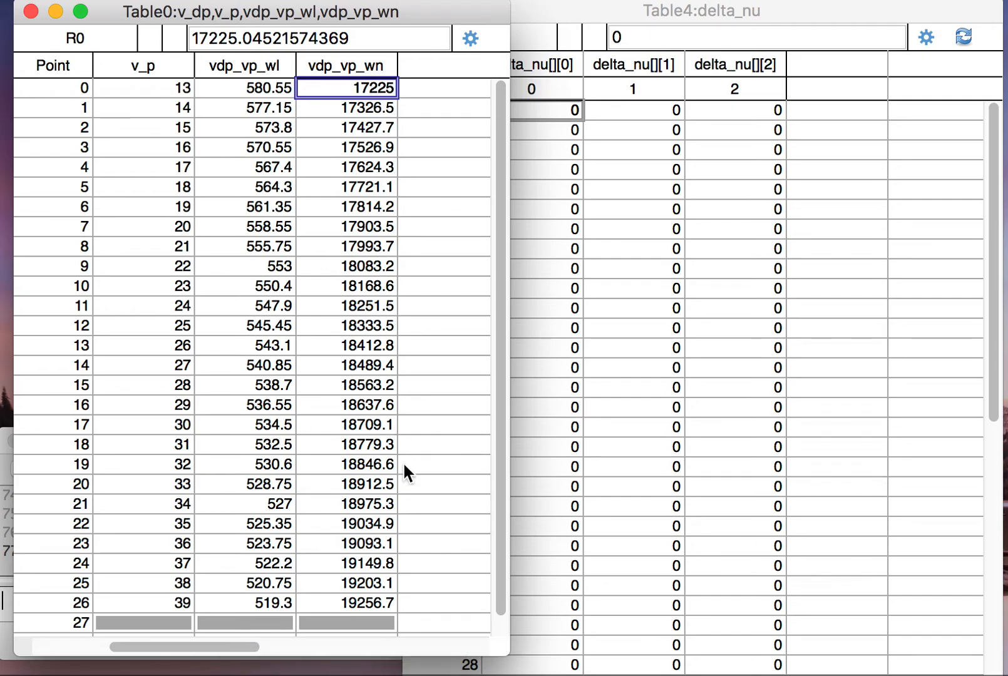
left_click(372, 603, "shift")
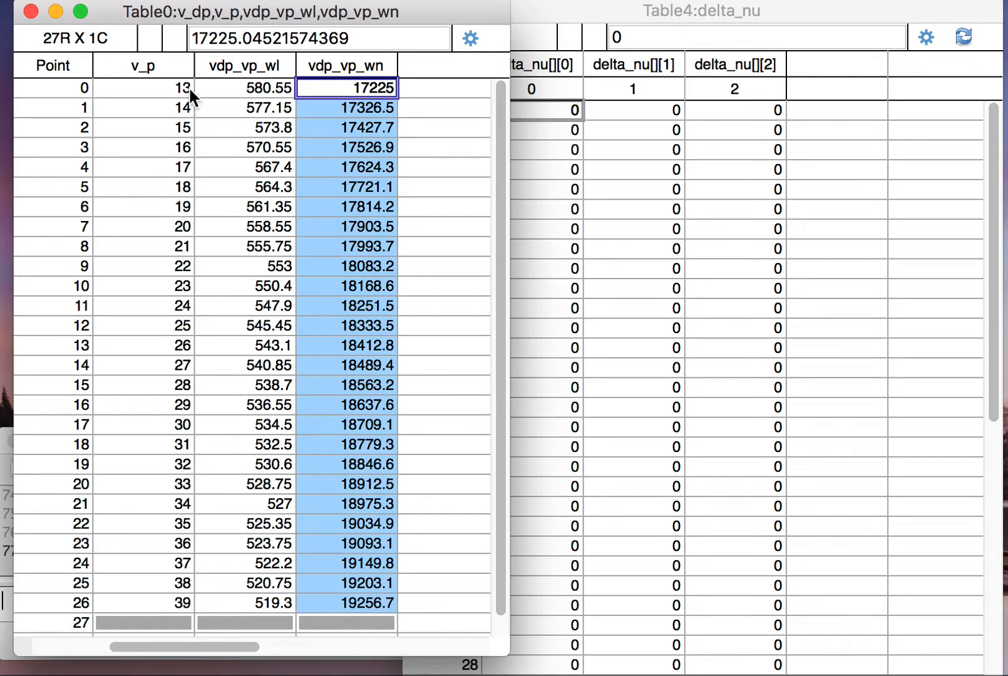
left_click(695, 526)
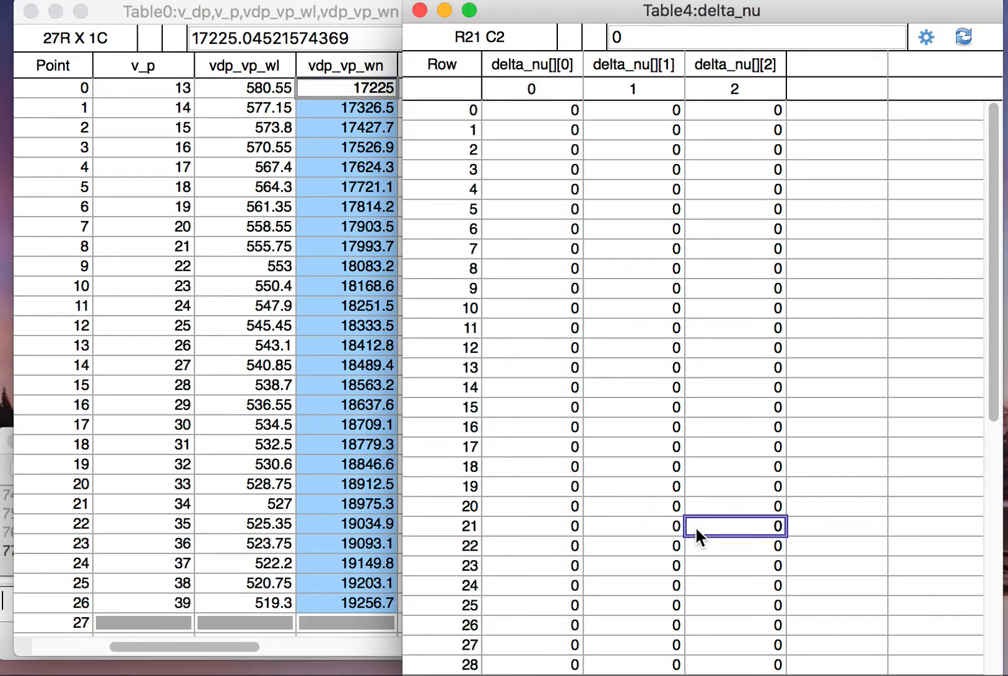
scroll(695, 526, "down", 5)
scroll(694, 526, "down", 2)
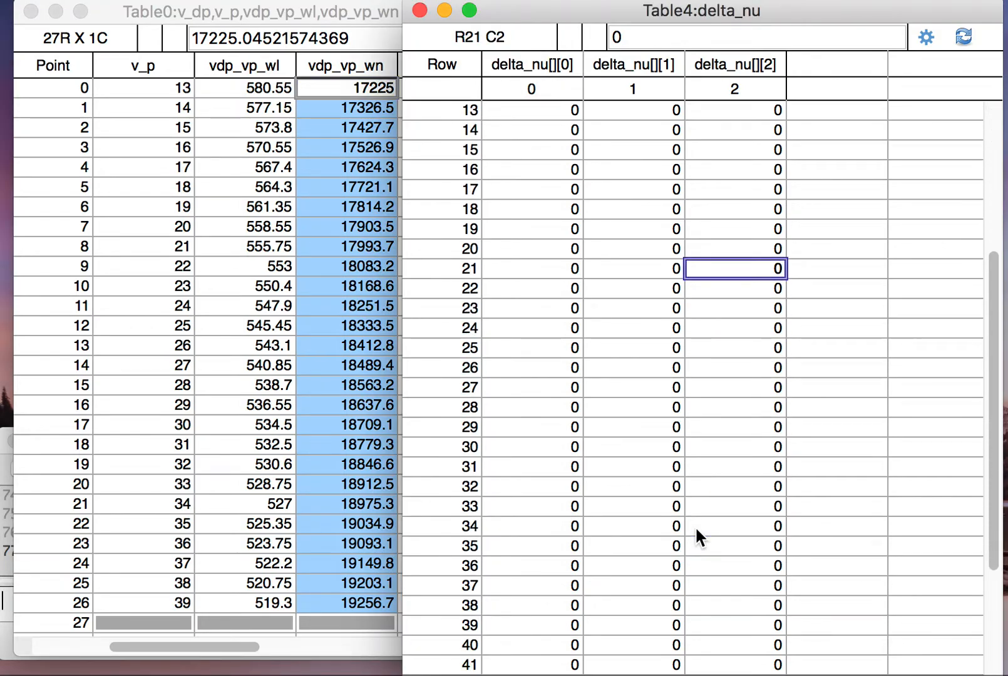
left_click(558, 106)
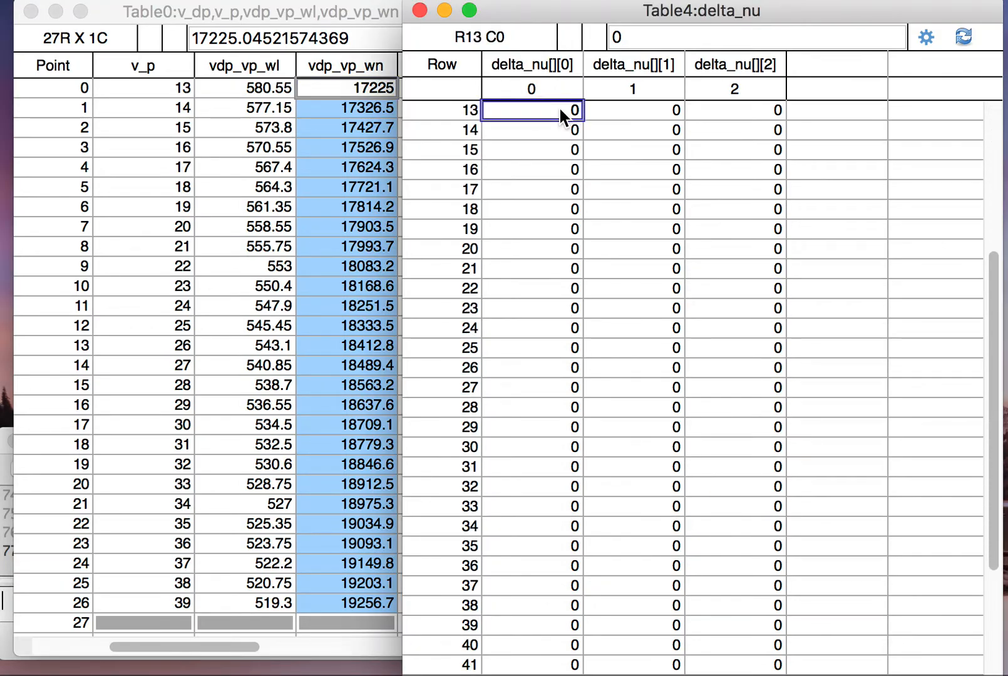
left_click(540, 625, "shift")
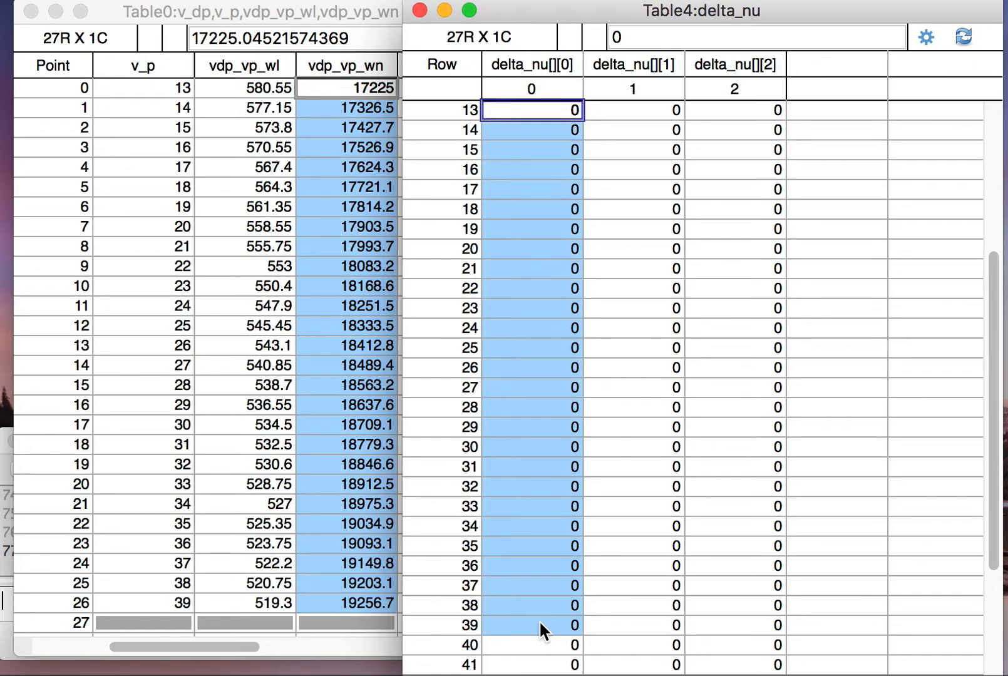
key("super+x")
type("200")
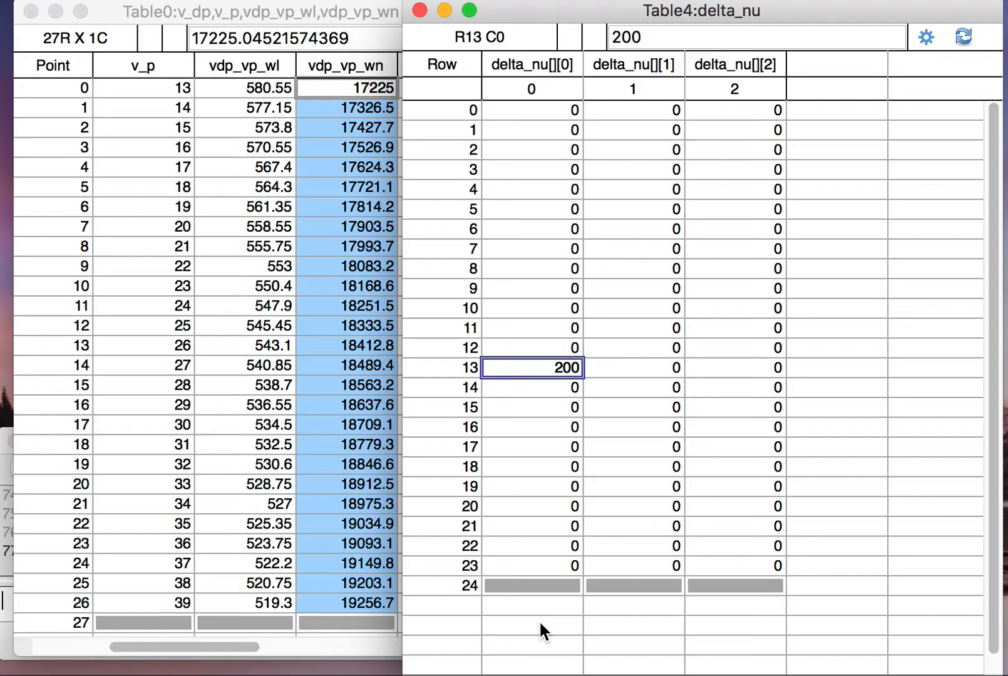
key("super+z")
Step: Copy the vdp_vp_wn values of points 0 to 26 from Table0 into rows 13 to 39 of delta_nu's column 0
scroll(588, 567, "down", 3)
scroll(591, 564, "down", 3)
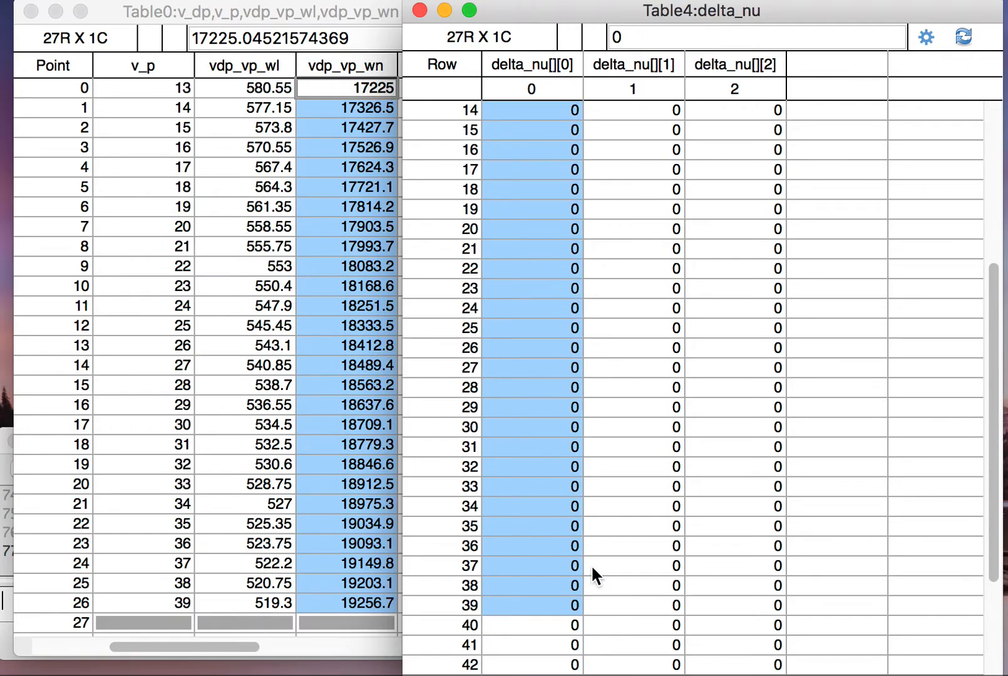
left_click(349, 501)
left_click_drag(376, 87, 378, 596)
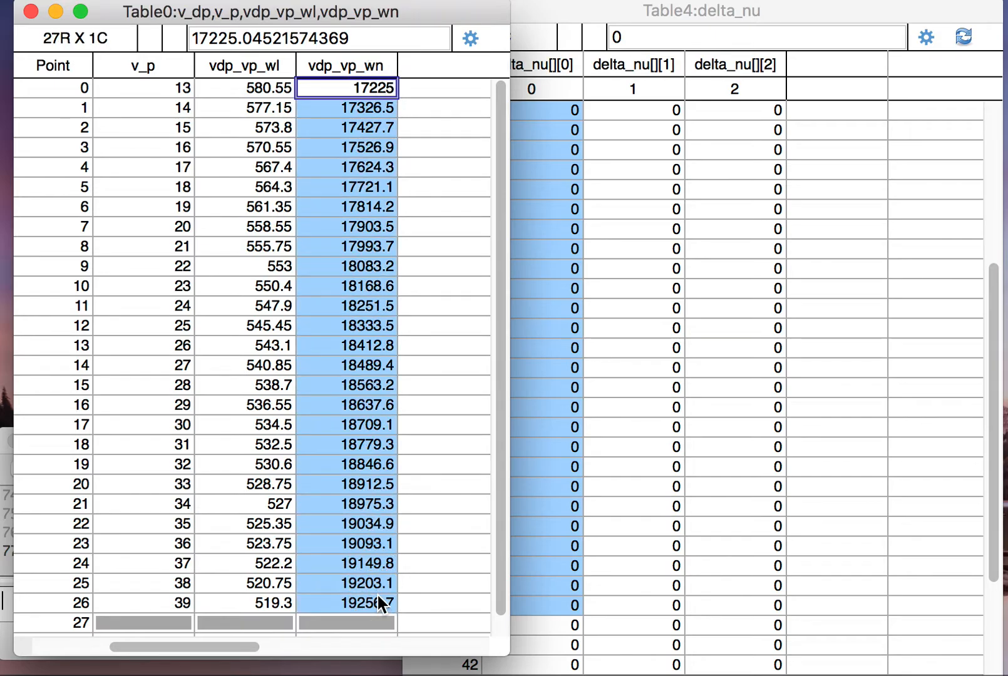
left_click(575, 464)
scroll(575, 453, "up", 1)
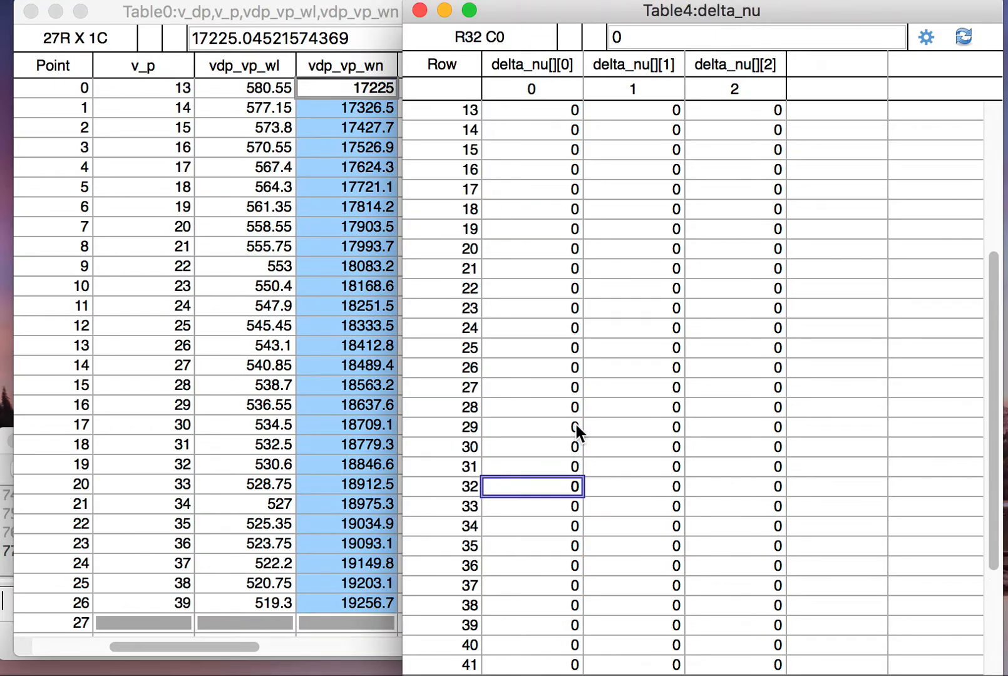
left_click(561, 112)
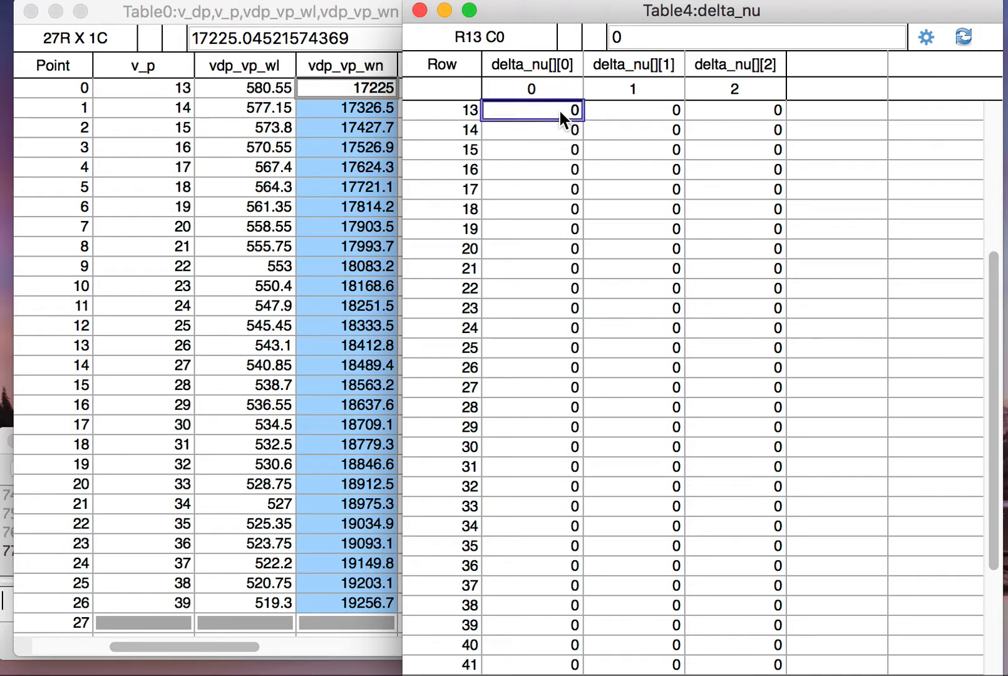
left_click(538, 622, "shift")
key("super+v")
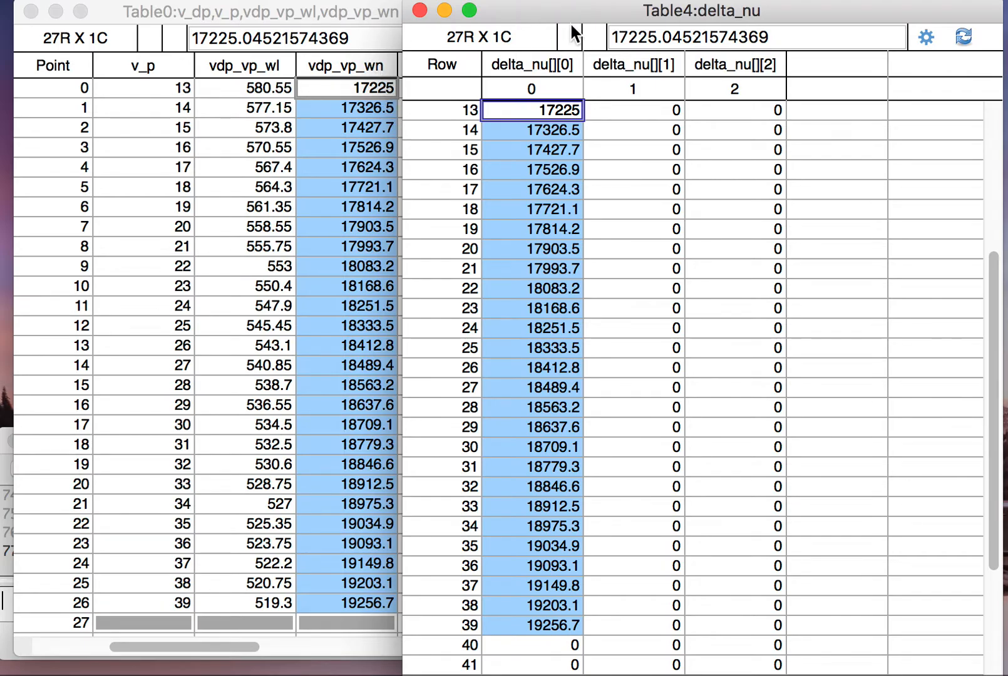
Step: Copy the vdp_vp_wn1 values of points 0 to 16 from Table1 into rows 13 to 29 of delta_nu's column 1
left_click_drag(590, 12, 835, 29)
left_click(533, 28)
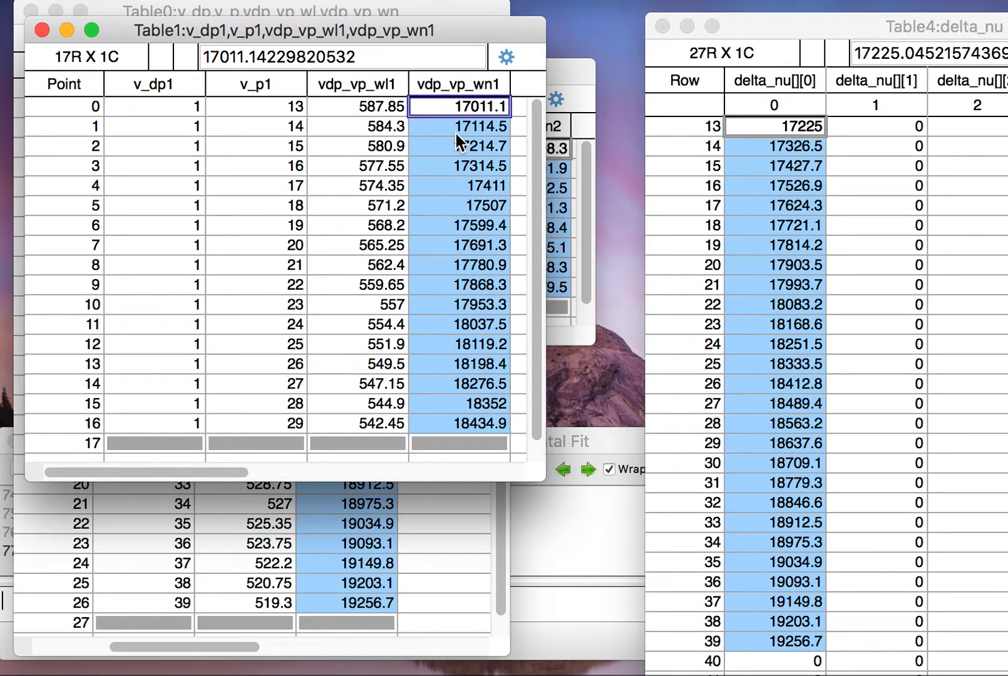
left_click_drag(767, 29, 669, 28)
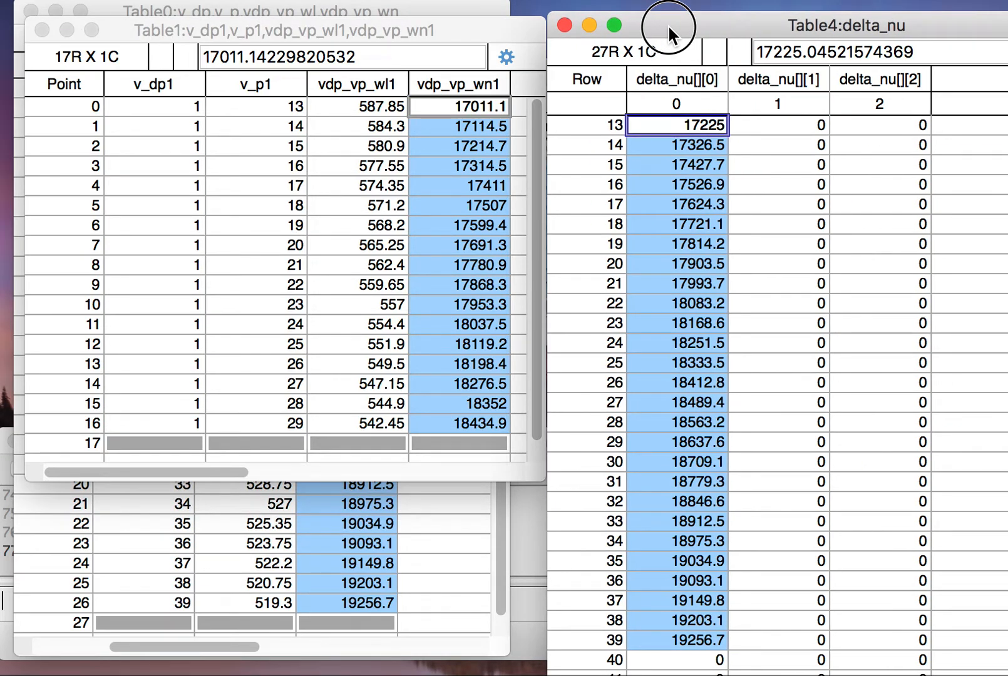
left_click_drag(668, 24, 307, 14)
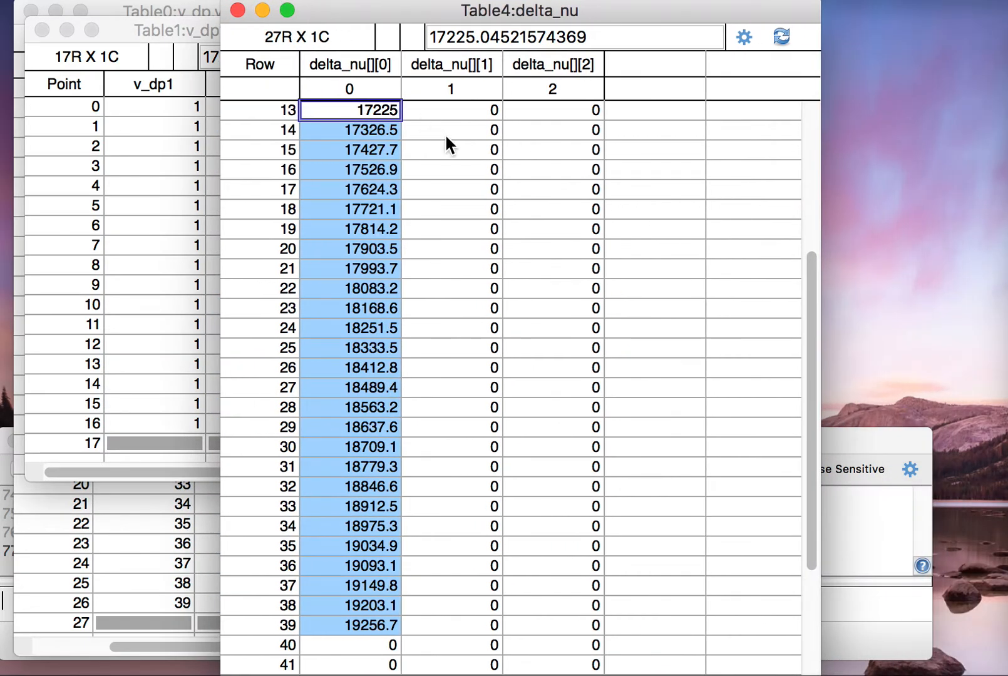
left_click(456, 117)
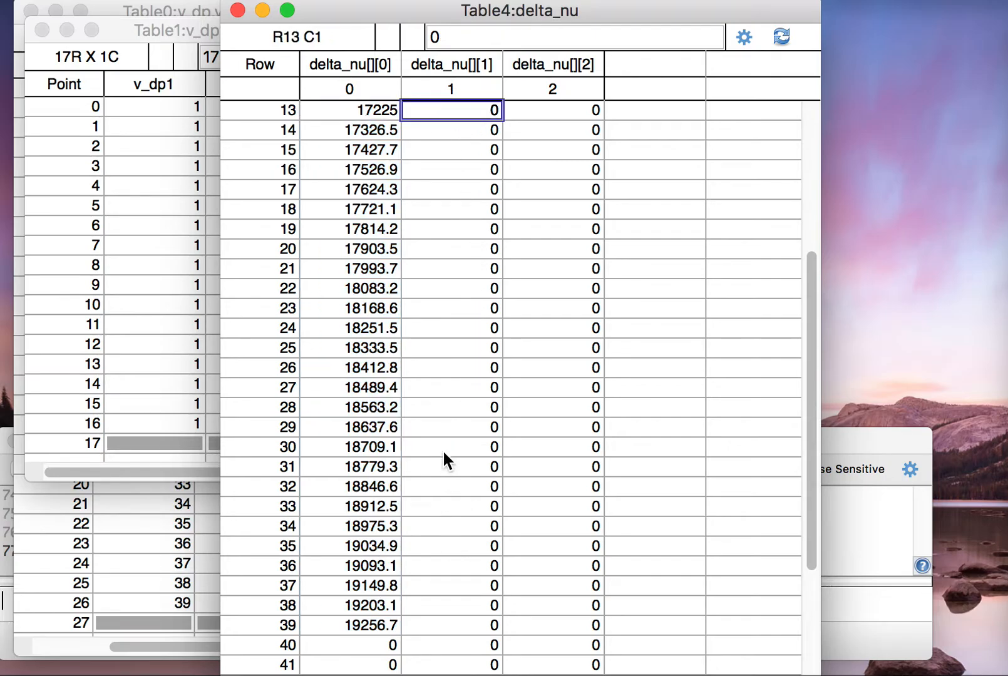
left_click(449, 431, "shift")
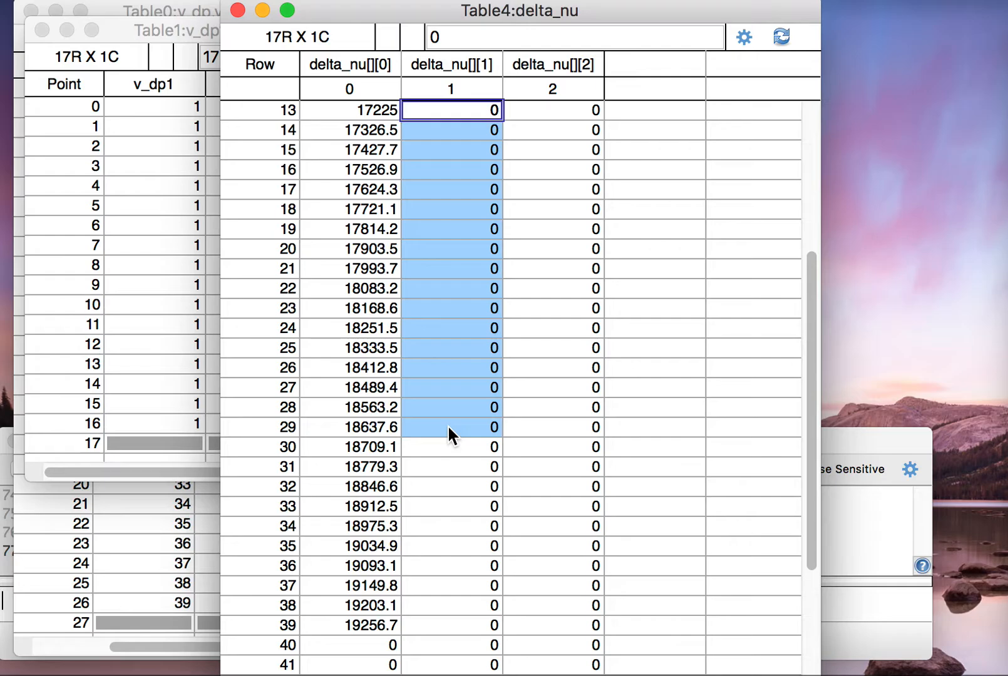
key("super+v")
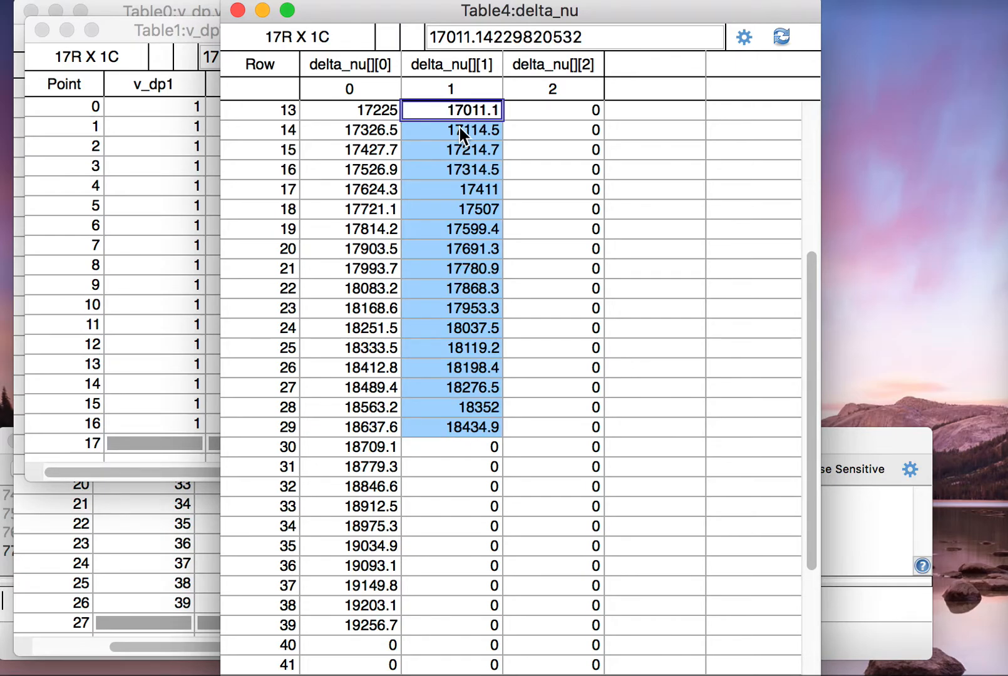
Step: Copy the vdp_vp_wn2 values of points 0 to 7 from Table2 into rows 13 to 20 of delta_nu's column 2
left_click_drag(562, 16, 961, 35)
left_click(573, 69)
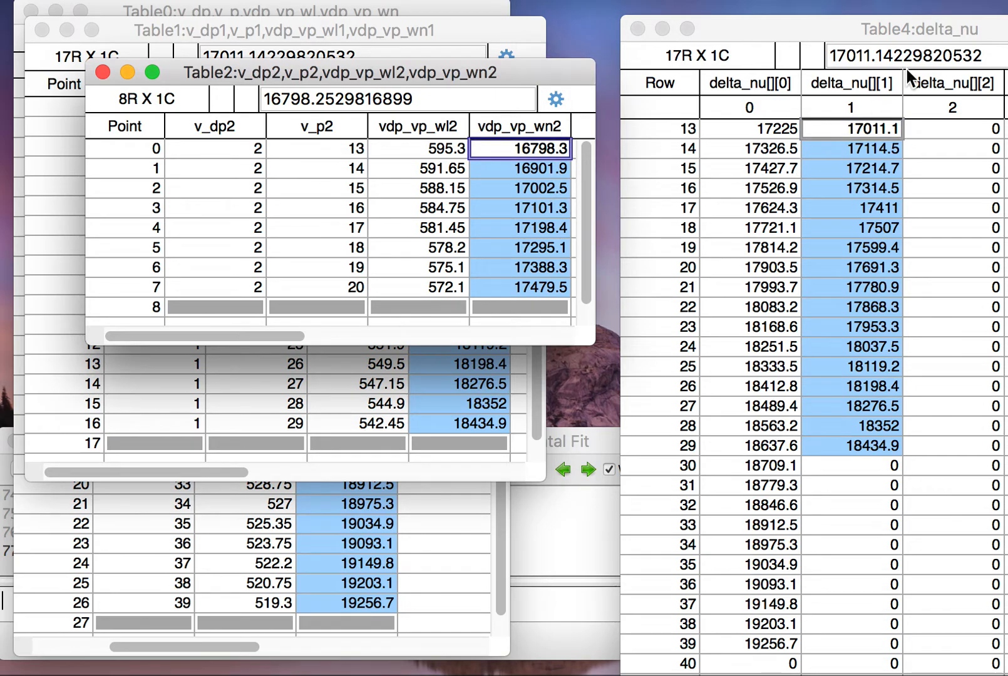
left_click_drag(904, 24, 615, 2)
left_click(616, 1)
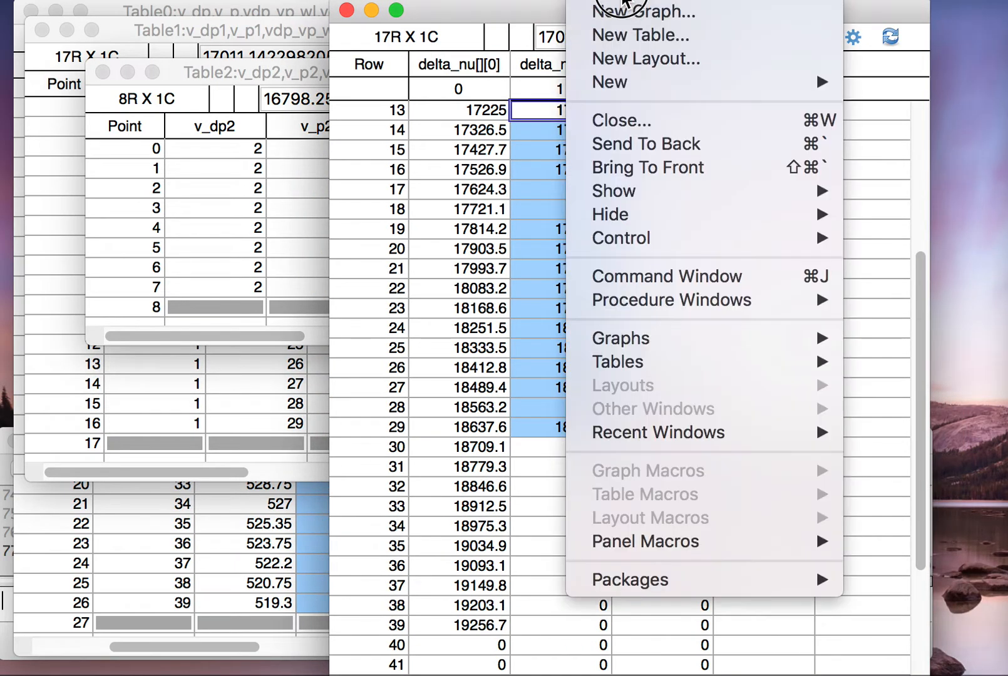
left_click(491, 9)
left_click_drag(491, 9, 415, 7)
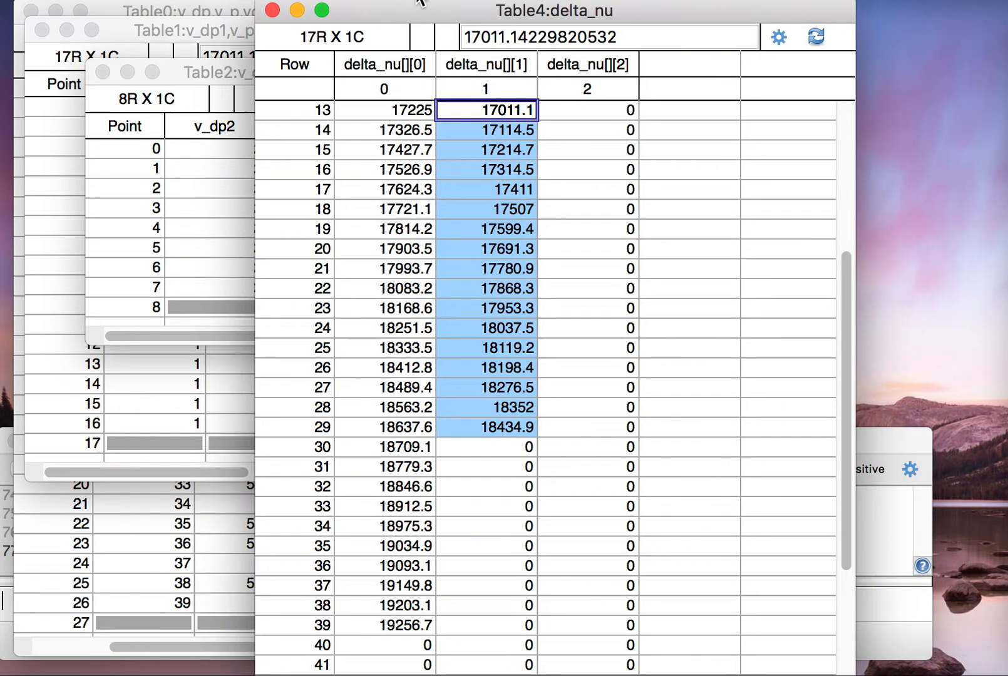
left_click(594, 110)
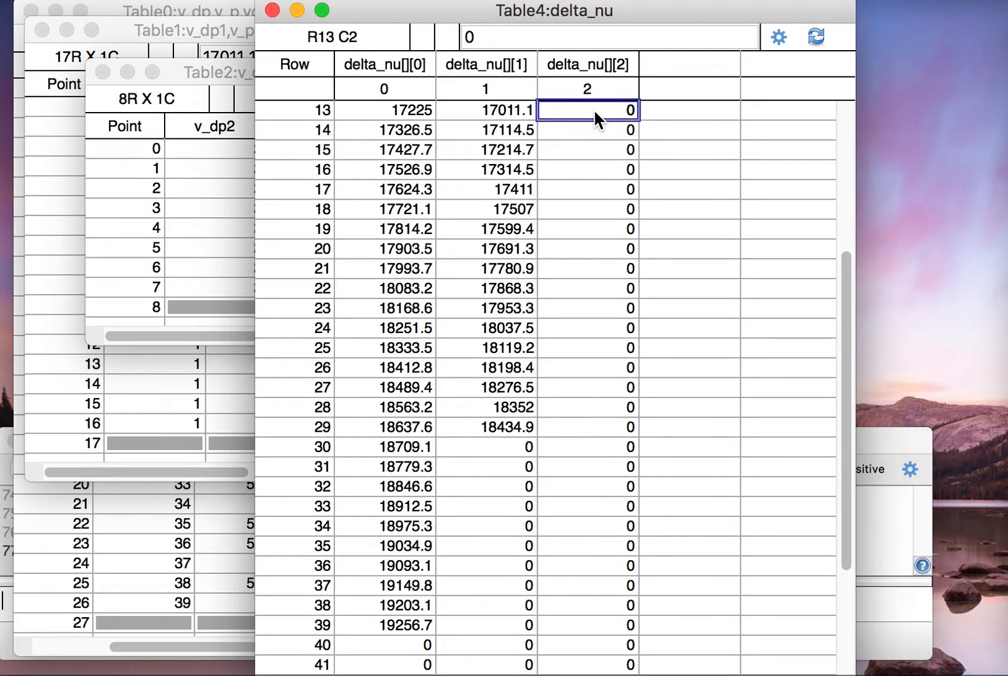
left_click(575, 249, "shift")
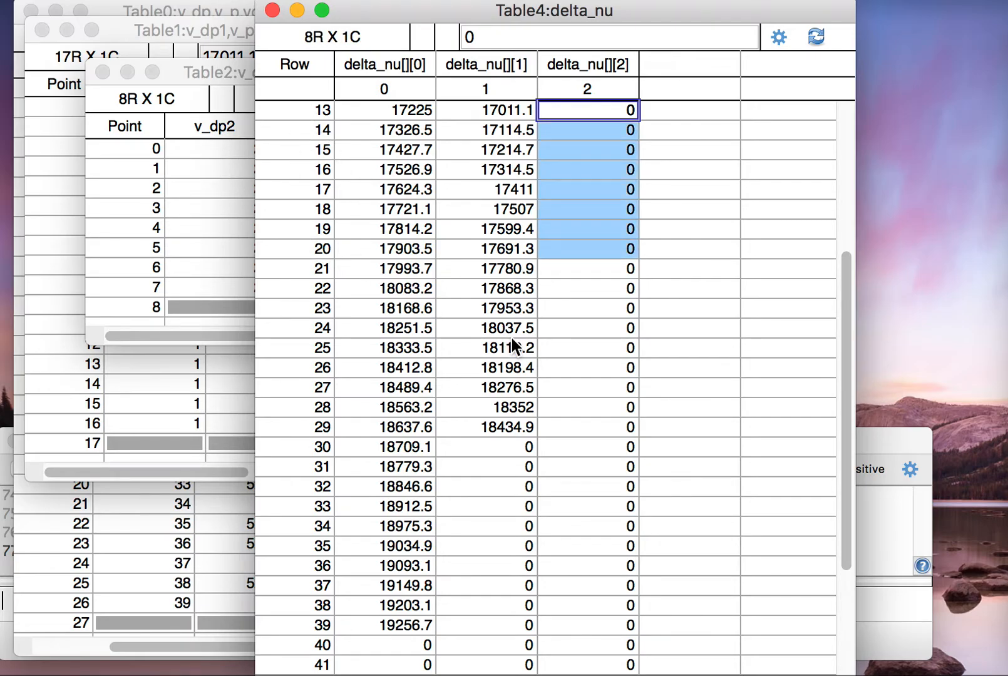
type("16798.3 16901.9 17002.5 17101.3 17198.4 17295.1 17388.3 17479.5")
scroll(512, 340, "up", 3)
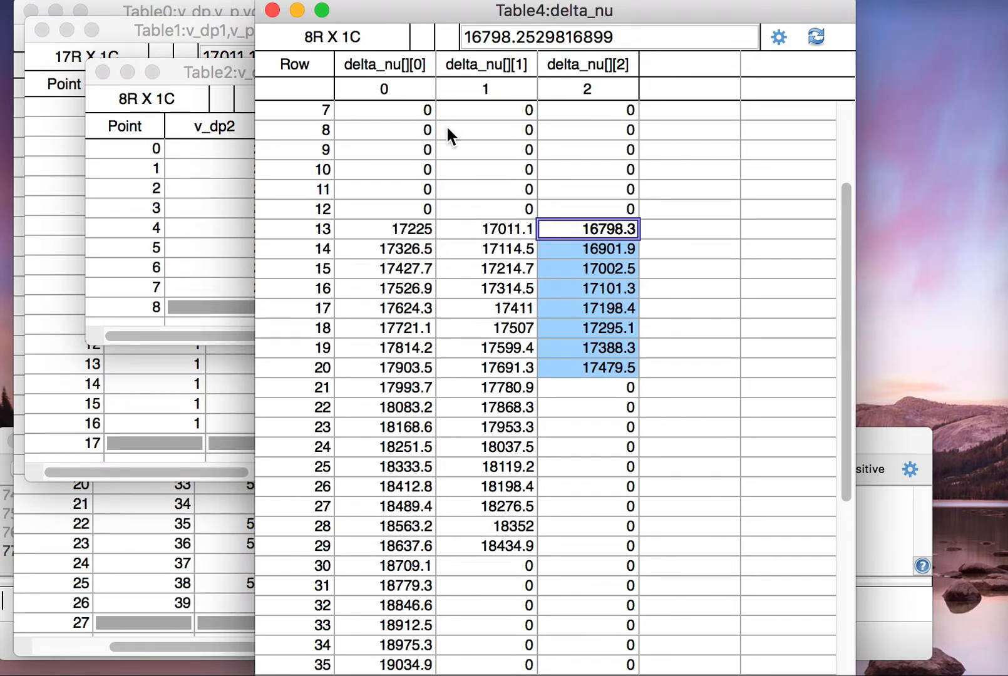
Step: Create a new image plot with delta_nu as the Z wave and calculated X and Y, and enlarge its graph window
left_click(627, 0)
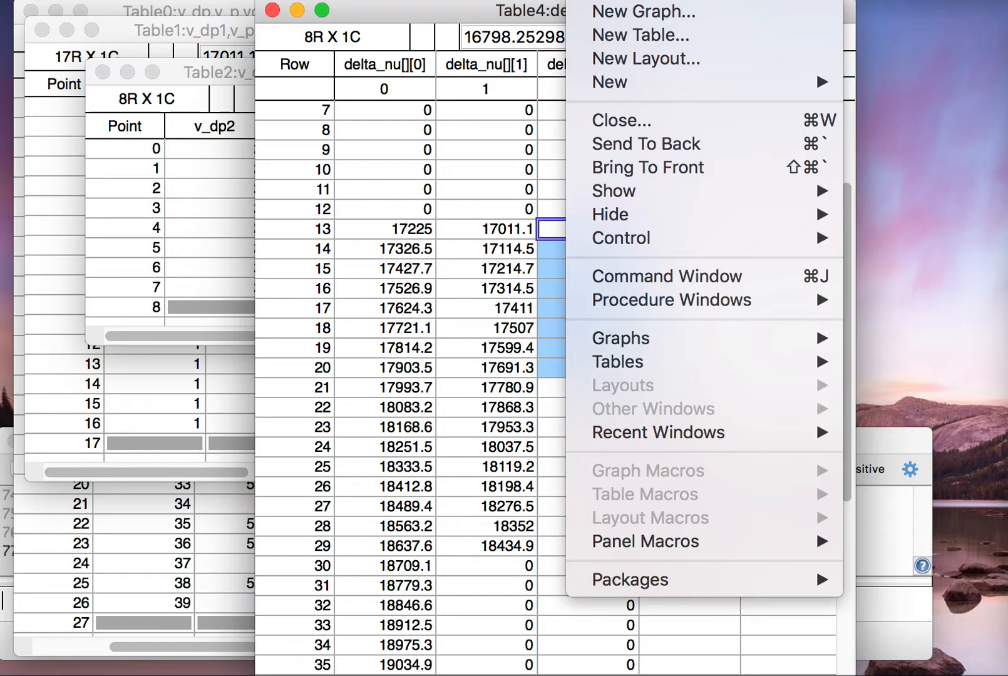
left_click(627, 0)
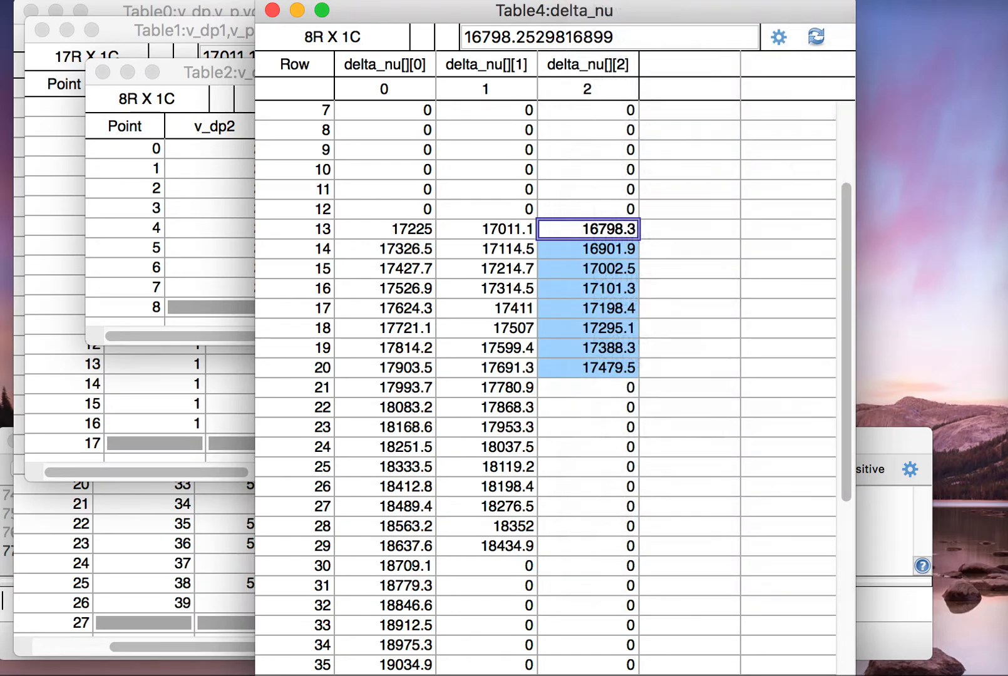
left_click(627, 0)
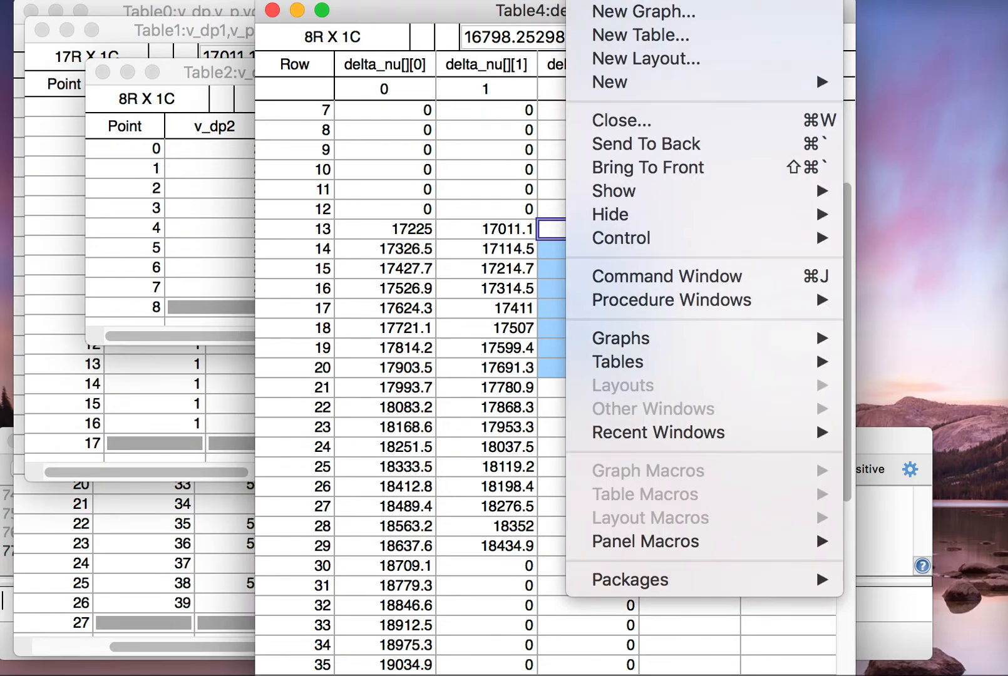
mouse_move(629, 82)
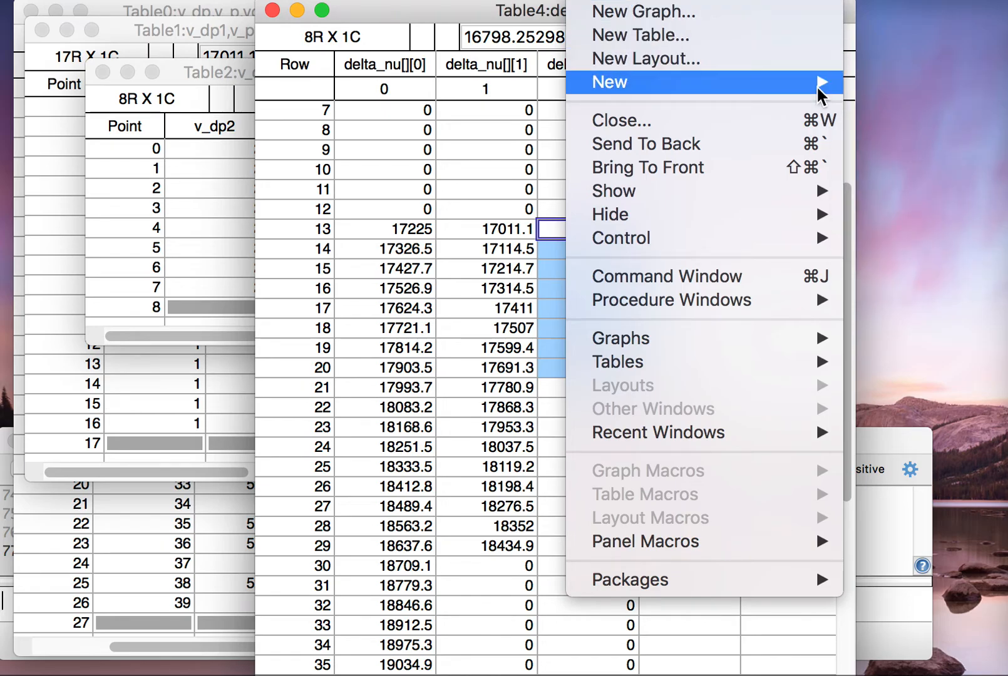
left_click(930, 216)
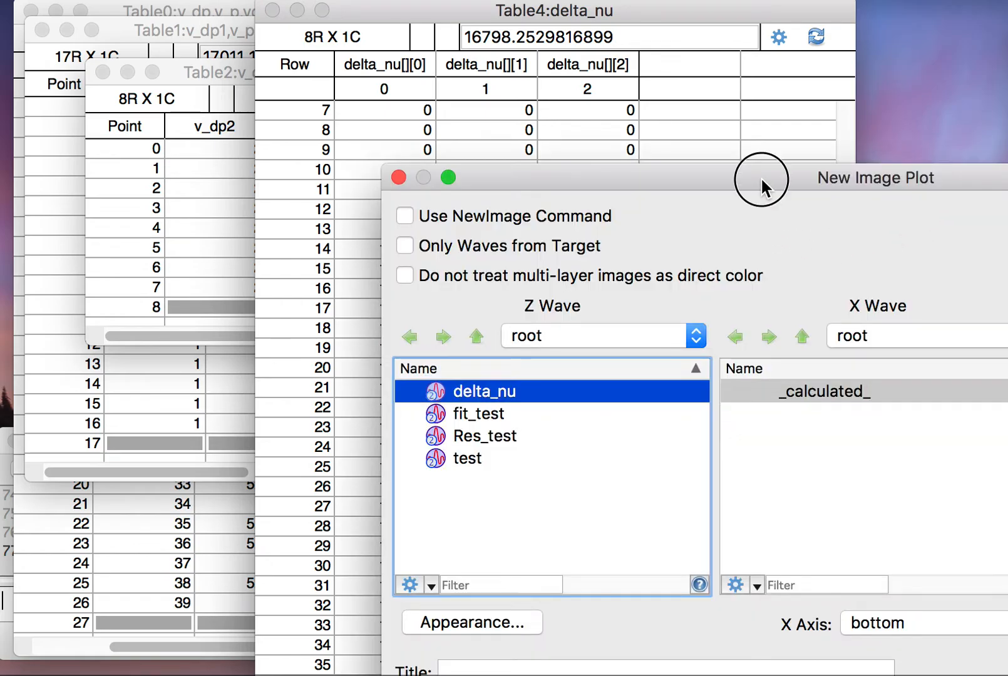
left_click_drag(760, 180, 412, 21)
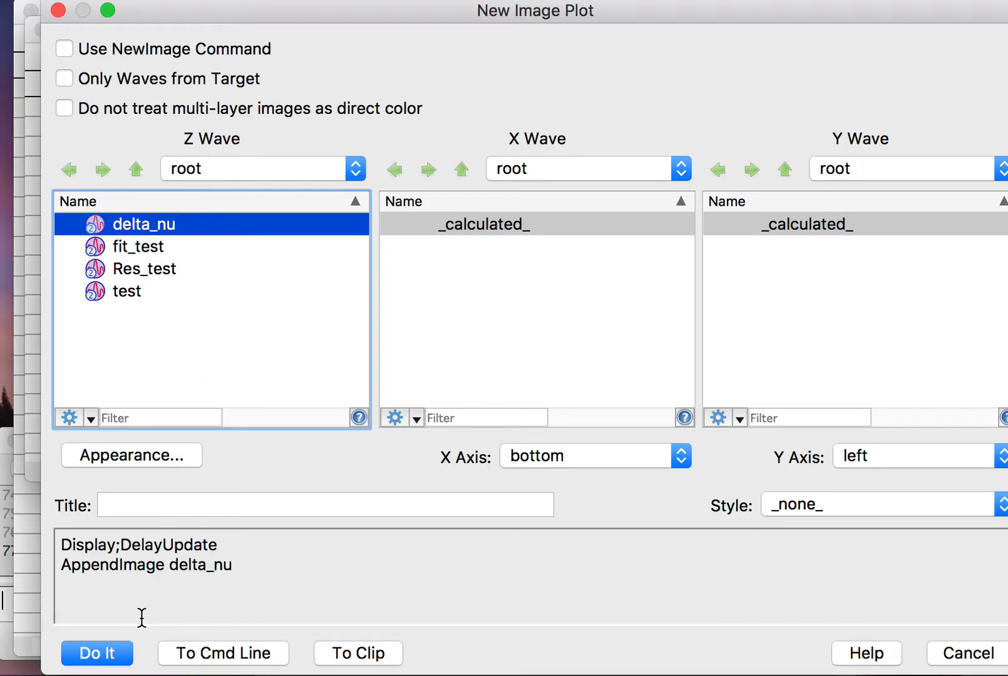
left_click(111, 658)
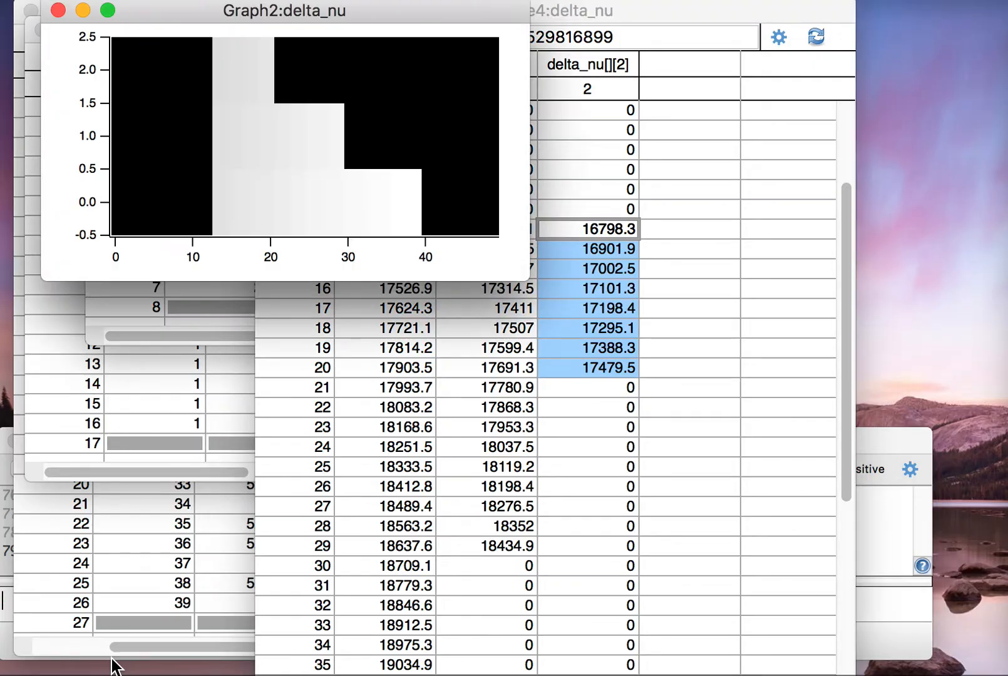
left_click_drag(517, 281, 811, 596)
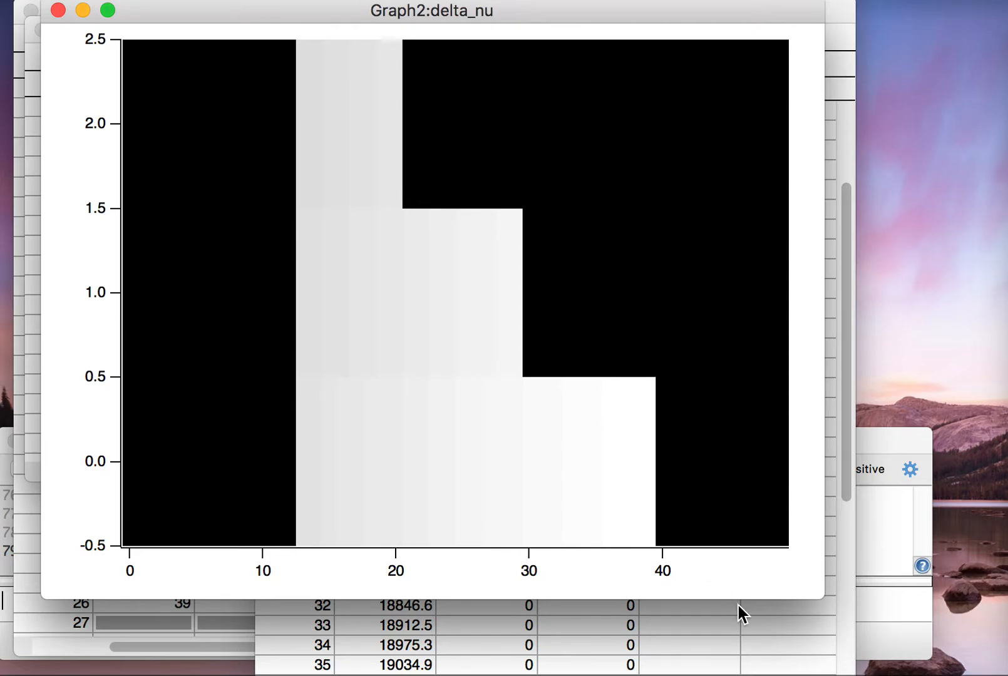
Step: Return to the delta_nu table and set row 0 of column 0 to nan
left_click(810, 650)
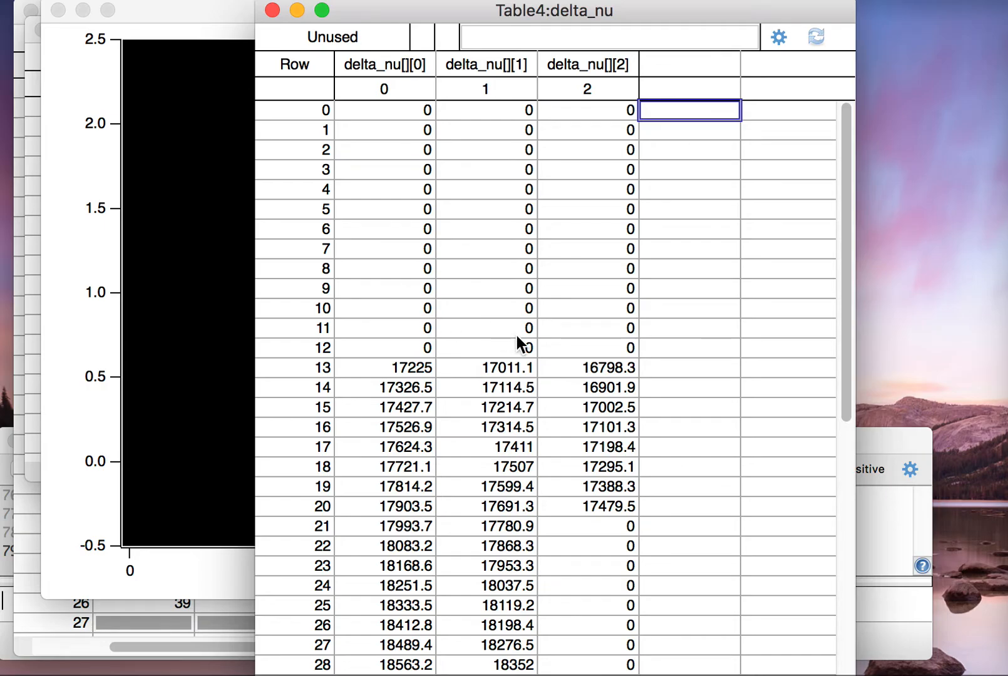
left_click(392, 113)
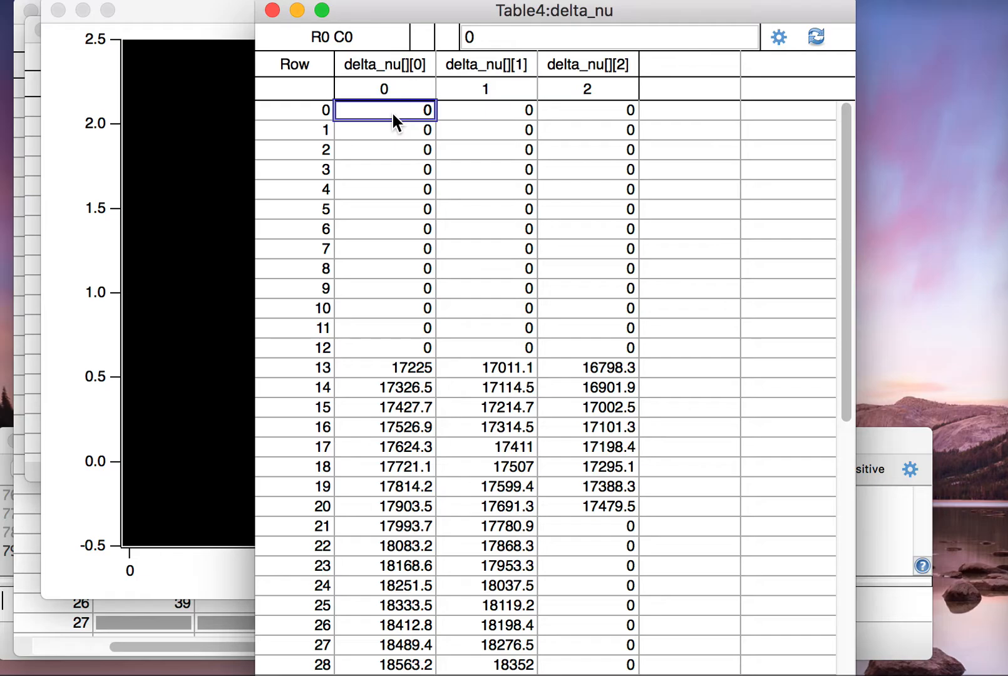
type("nan")
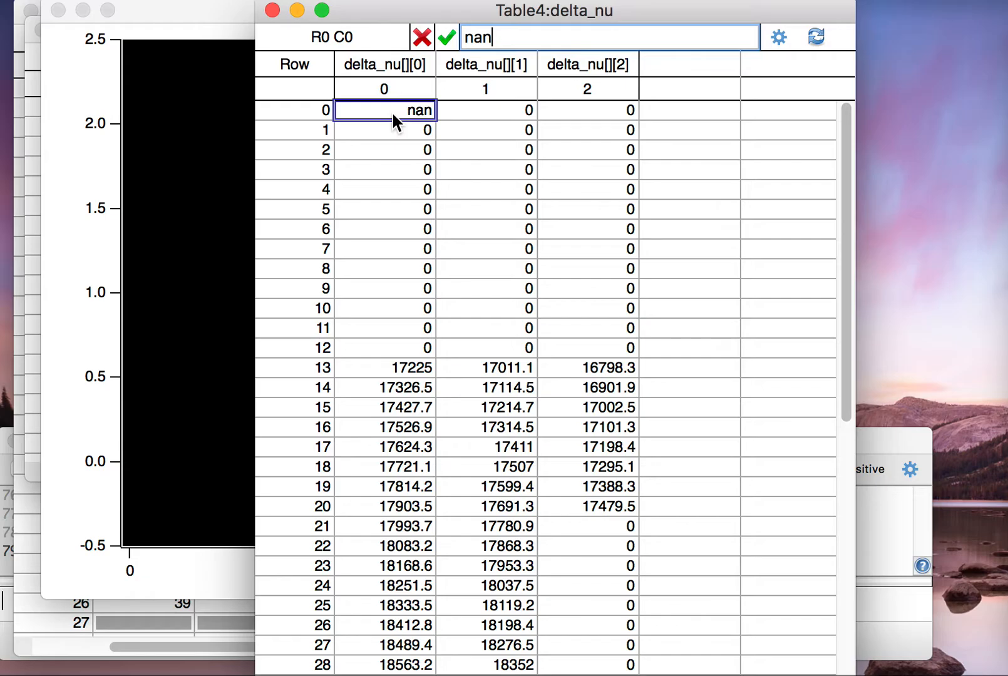
key("Return")
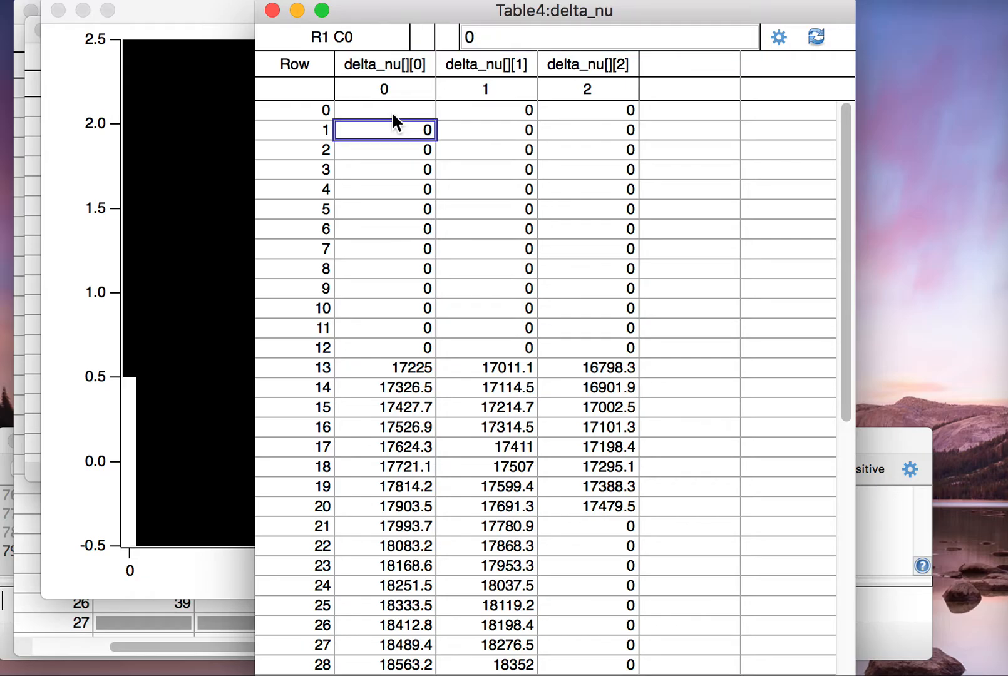
Step: Blank out the zeros in row 0 of delta_nu's columns 1 and 2
left_click(415, 110)
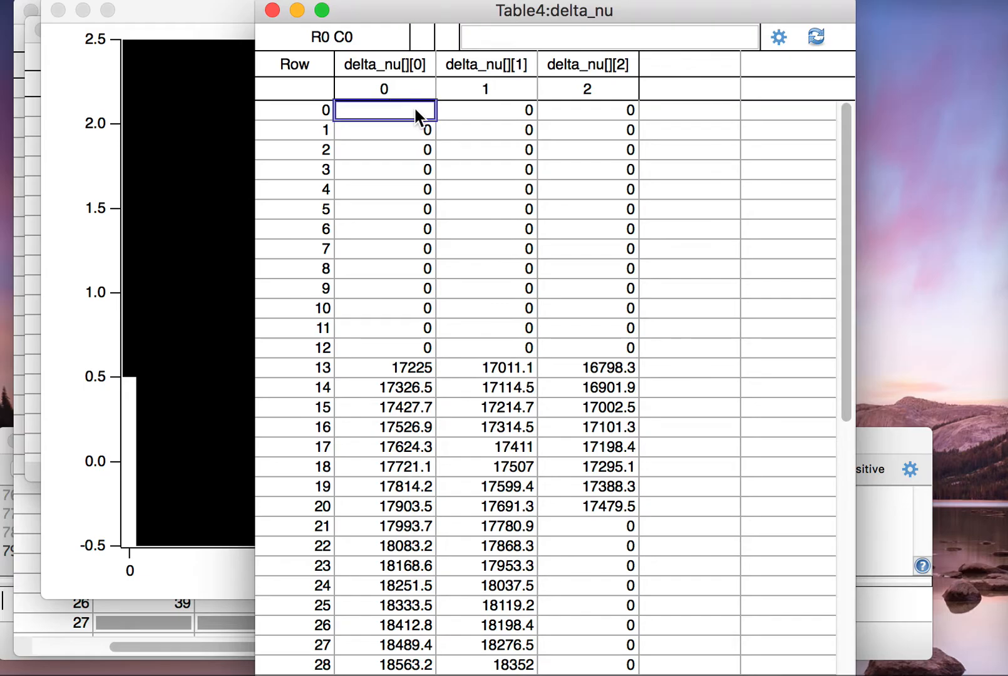
left_click(467, 114)
key("BackSpace")
left_click(581, 111)
key("BackSpace")
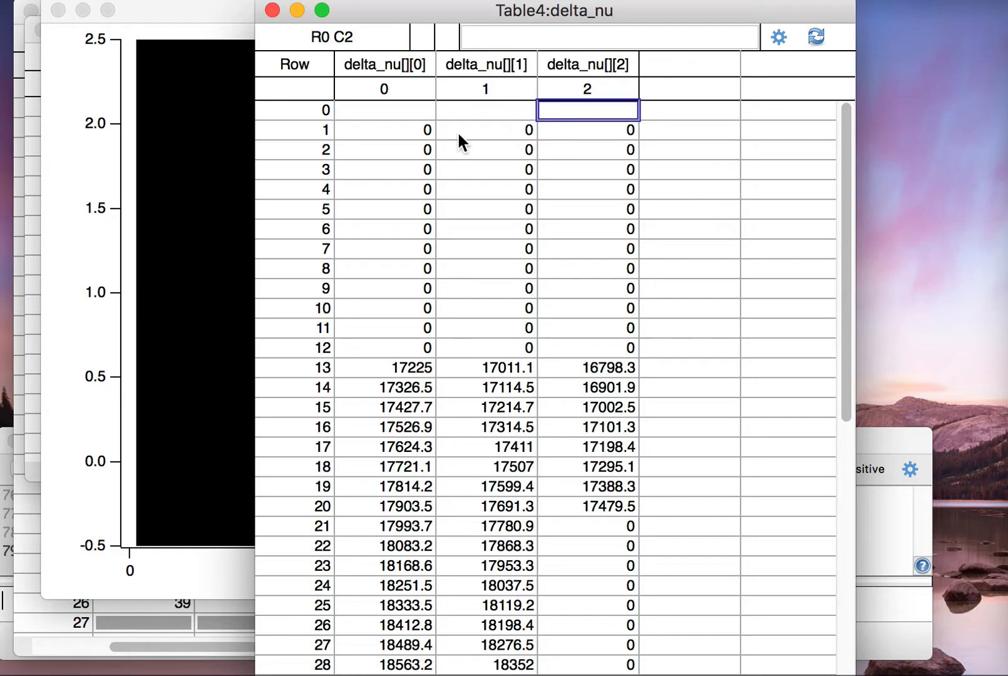
Step: Blank out the zeros in row 1 of all three delta_nu columns
left_click(392, 132)
key("BackSpace")
left_click(473, 130)
key("BackSpace")
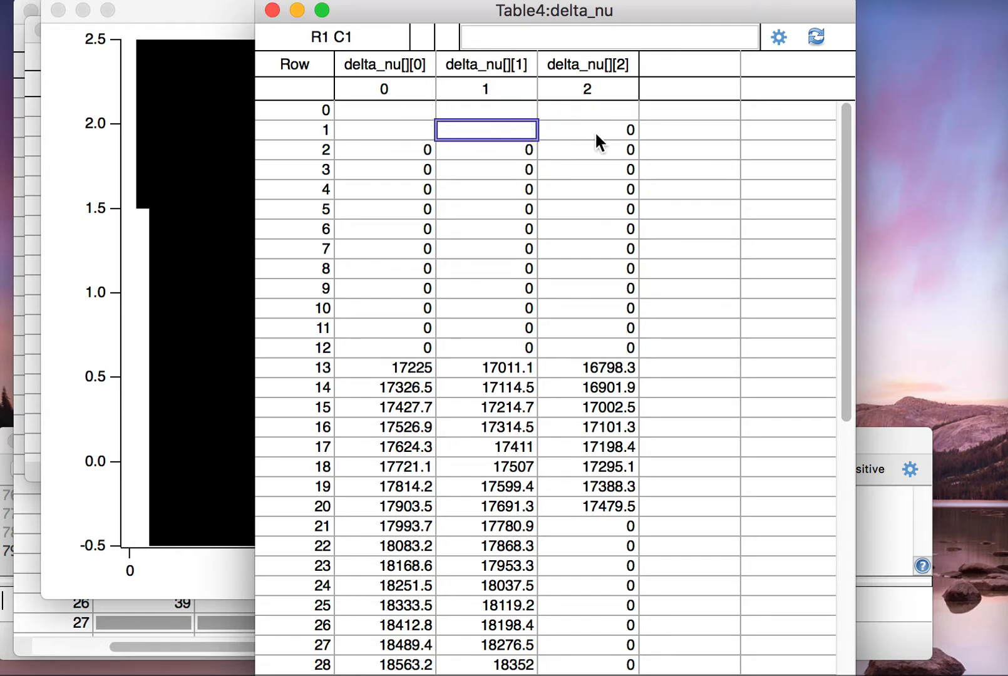
left_click(598, 130)
key("BackSpace")
Step: Blank out the zeros in row 2 of all three delta_nu columns and move the table aside to expose the image plot
left_click(390, 150)
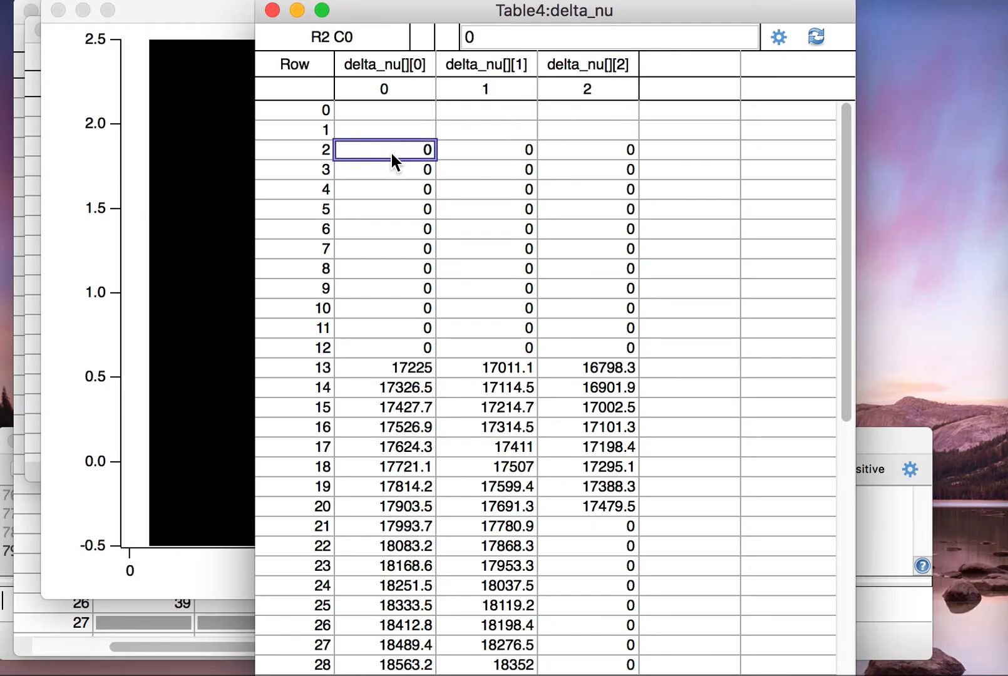
key("BackSpace")
left_click(486, 152)
key("BackSpace")
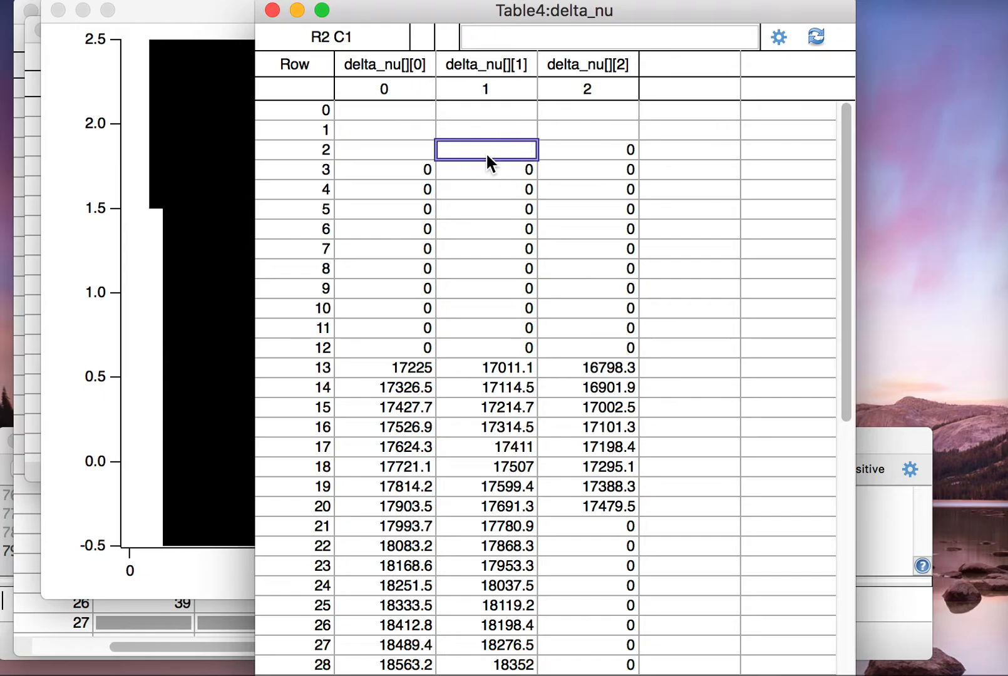
left_click(600, 149)
key("BackSpace")
left_click_drag(605, 13, 839, 13)
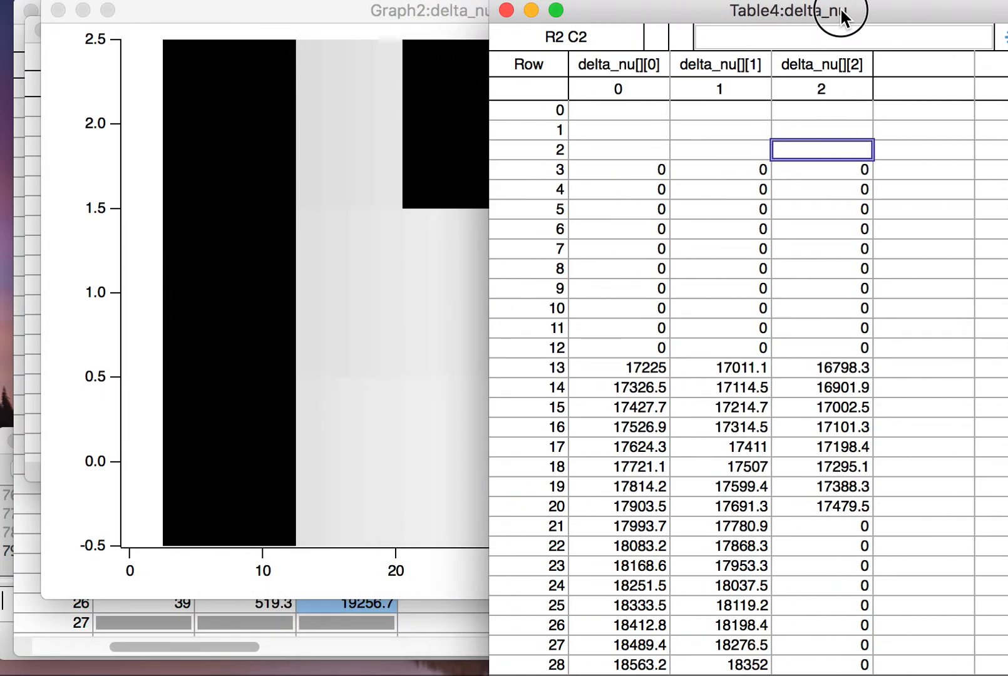
Step: Copy the blank block in rows 0 to 2 of delta_nu and paste it over rows 3 to 11 of all three columns
left_click_drag(613, 113, 833, 139)
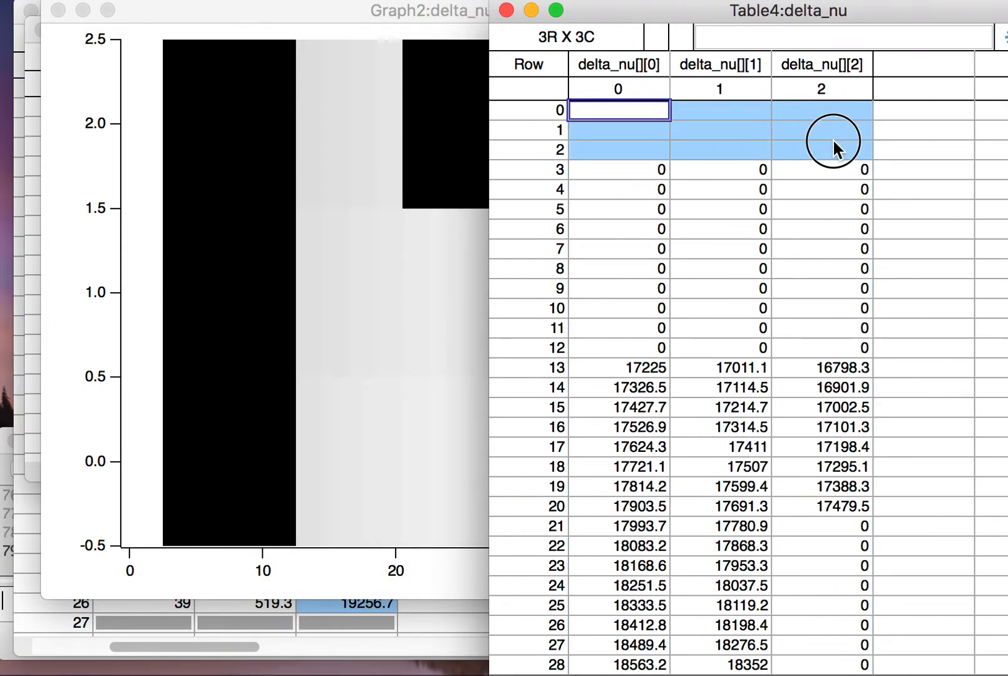
left_click_drag(636, 168, 809, 209)
key("super+v")
left_click_drag(652, 227, 857, 267)
key("super+v")
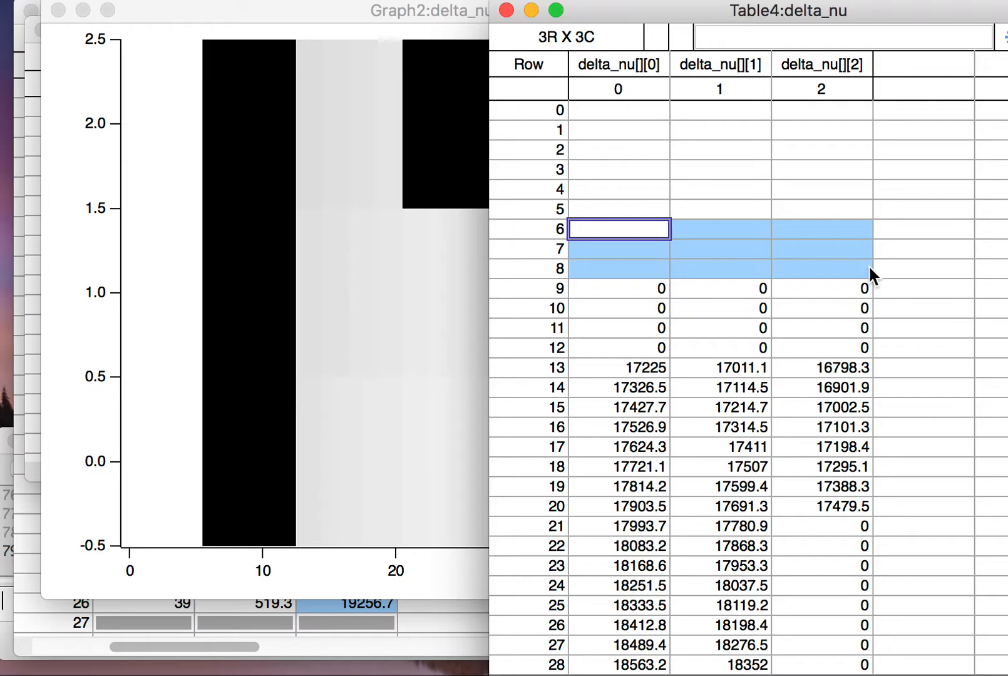
left_click(619, 289)
left_click_drag(620, 290, 827, 322)
key("super+v")
Step: Set row 12 of all three delta_nu columns to nan and bring the image plot to the front
left_click(653, 345)
type("nan")
key("Return")
key("Up")
key("Right")
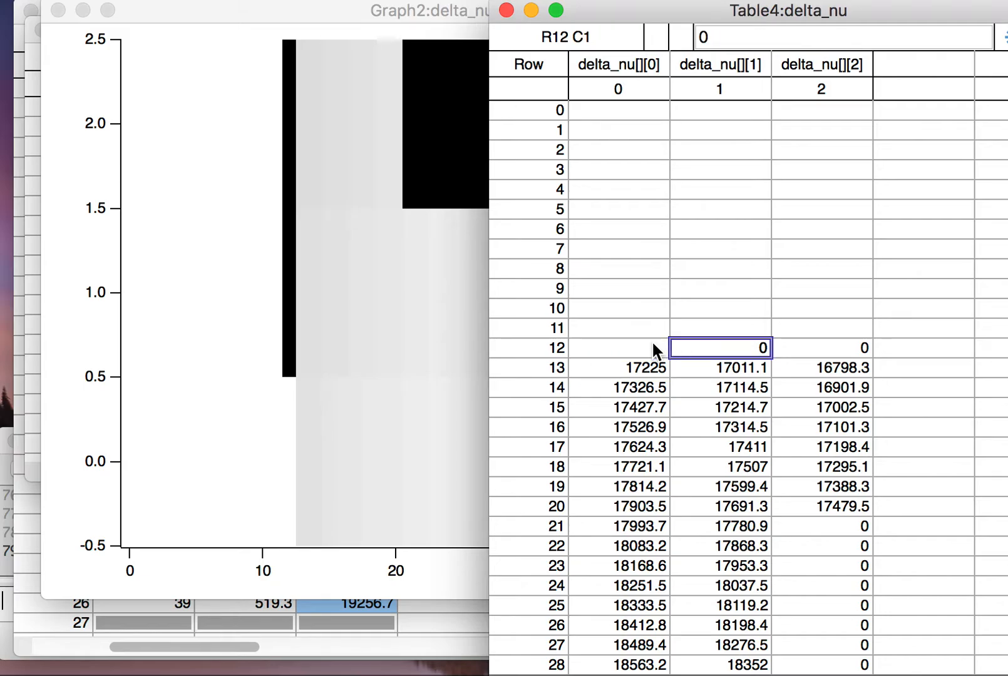
type("nan")
key("Return")
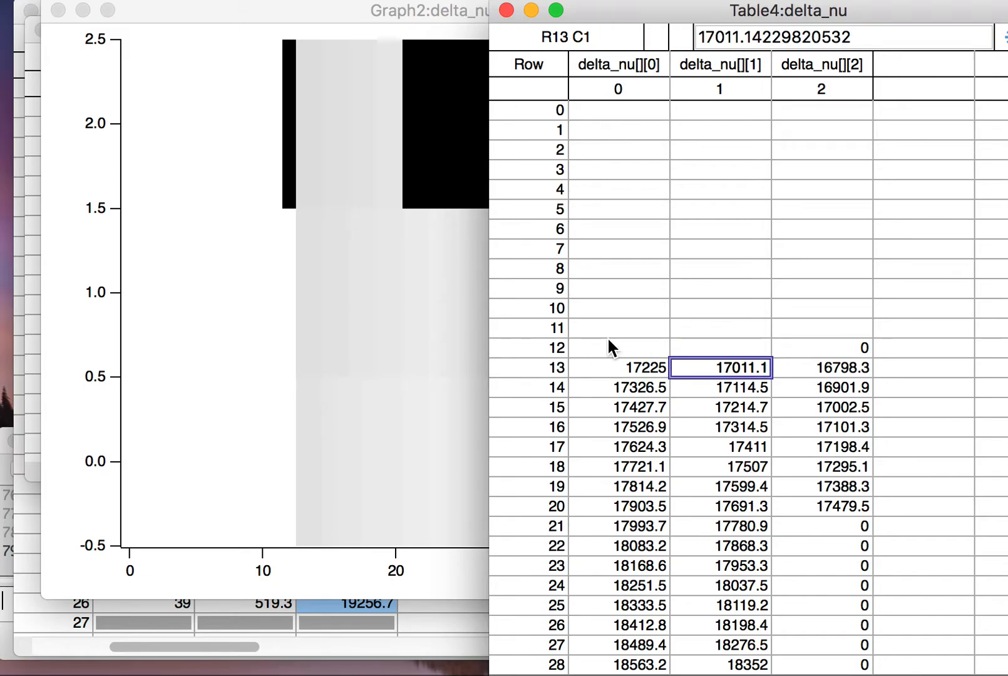
left_click(830, 343)
type("nan")
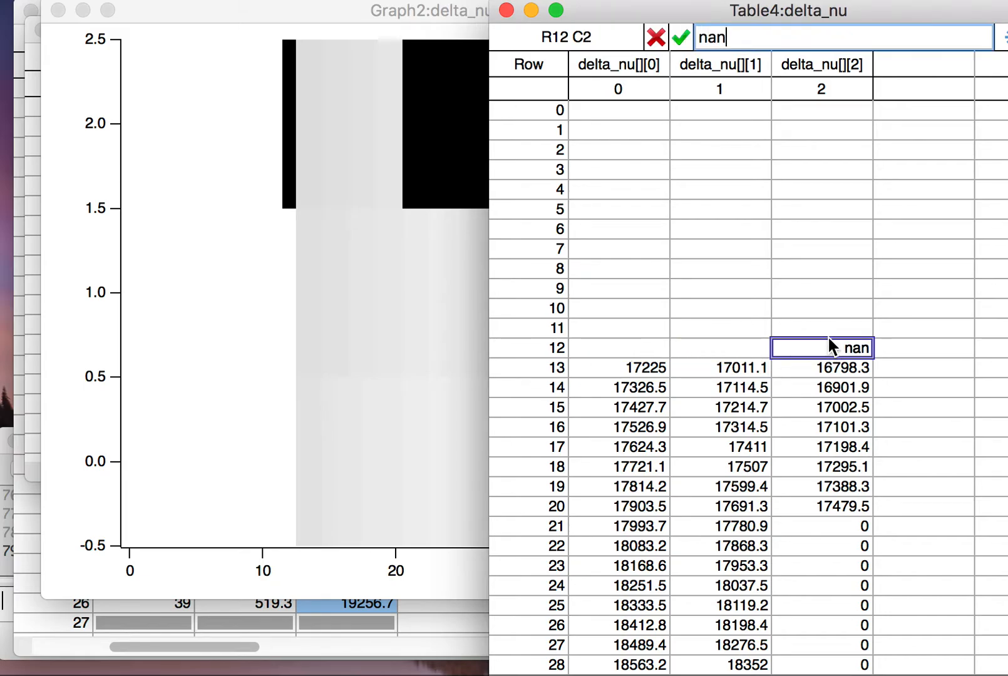
key("Return")
left_click(350, 330)
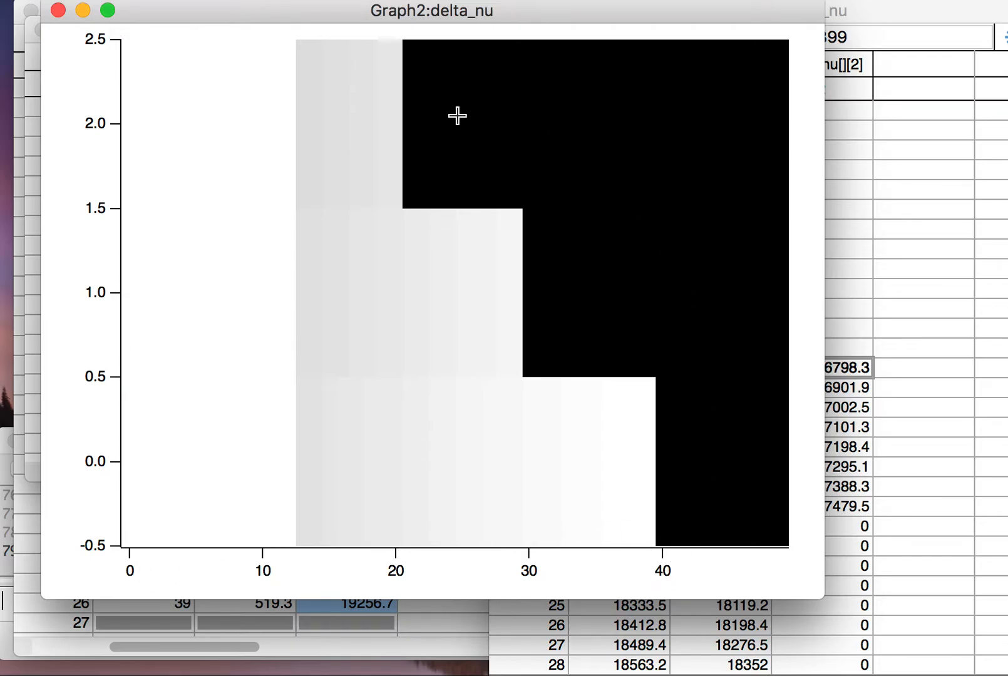
Step: Return to the delta_nu table and set rows 21 to 23 of column 2 to nan
left_click(872, 407)
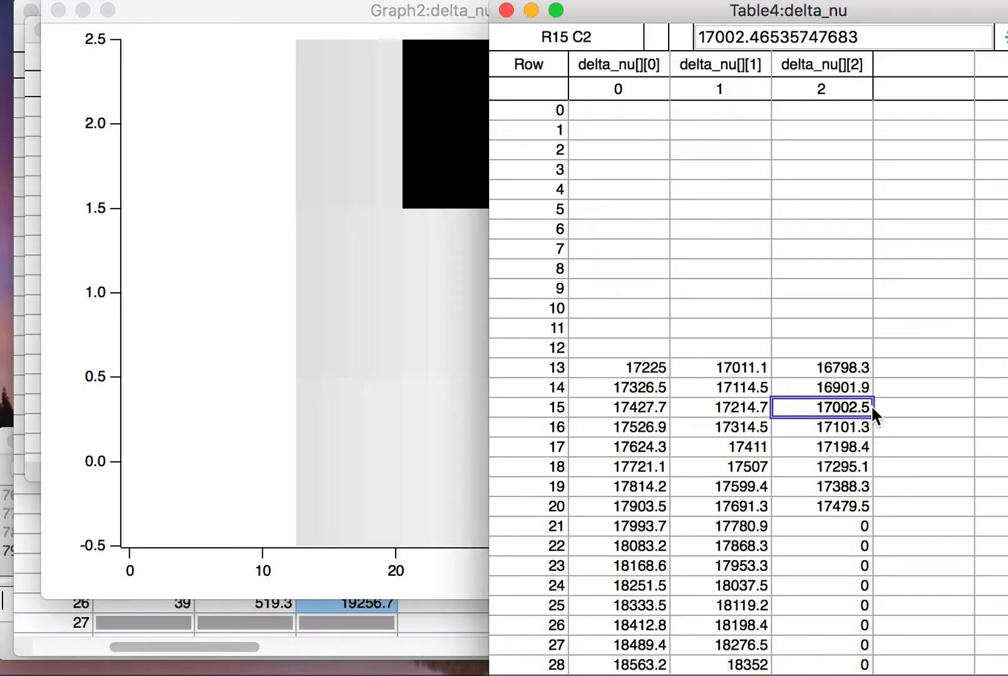
scroll(871, 406, "down", 5)
left_click(842, 290)
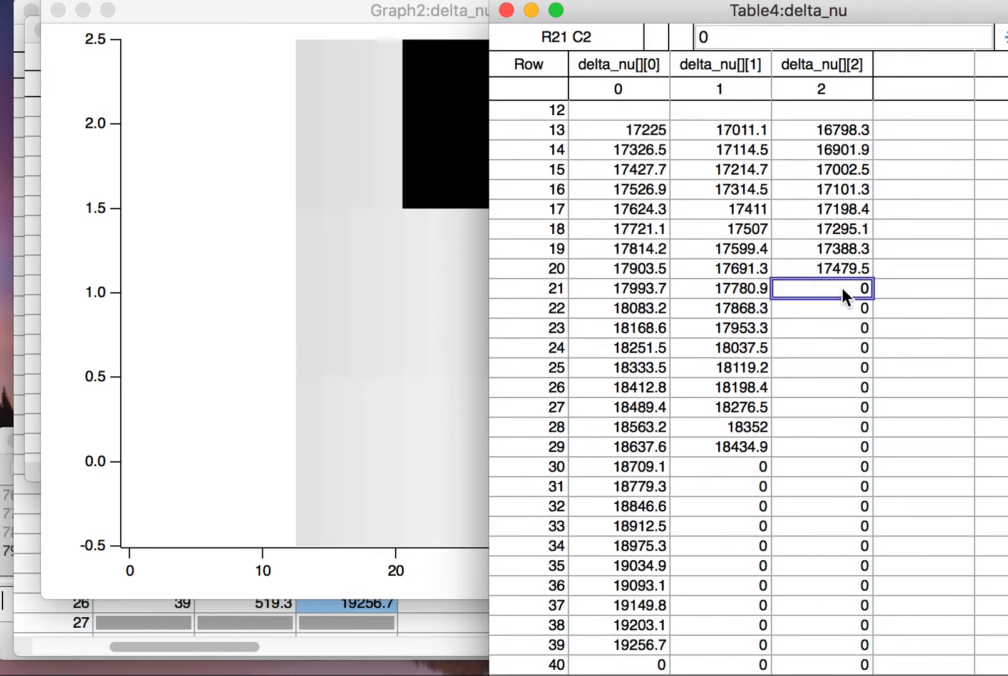
type("nan")
key("Return")
type("nan")
key("Return")
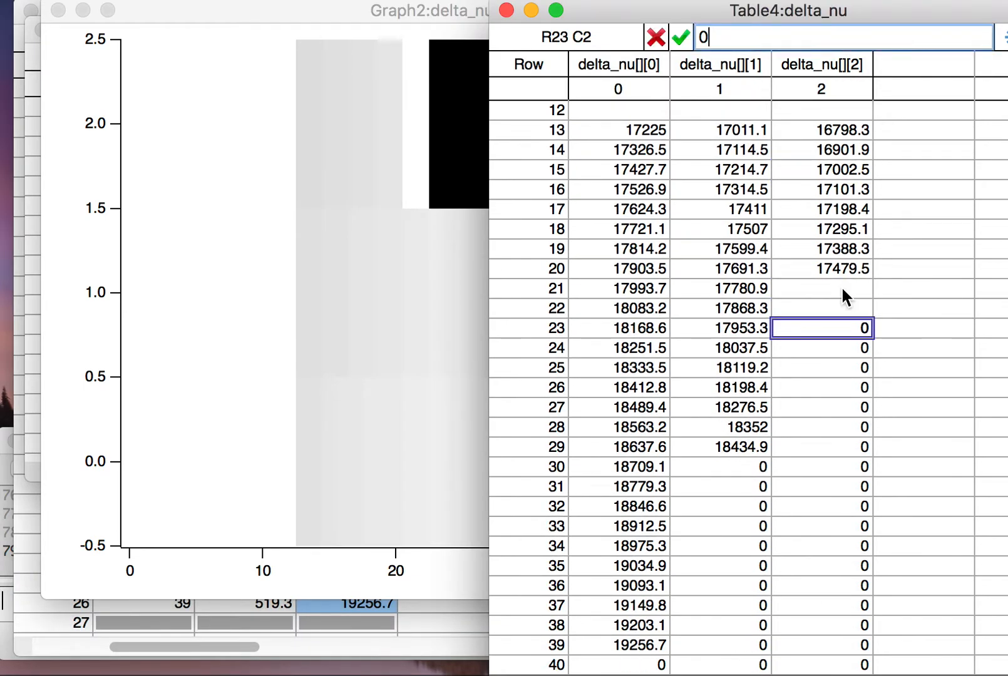
type("nan")
key("super+a")
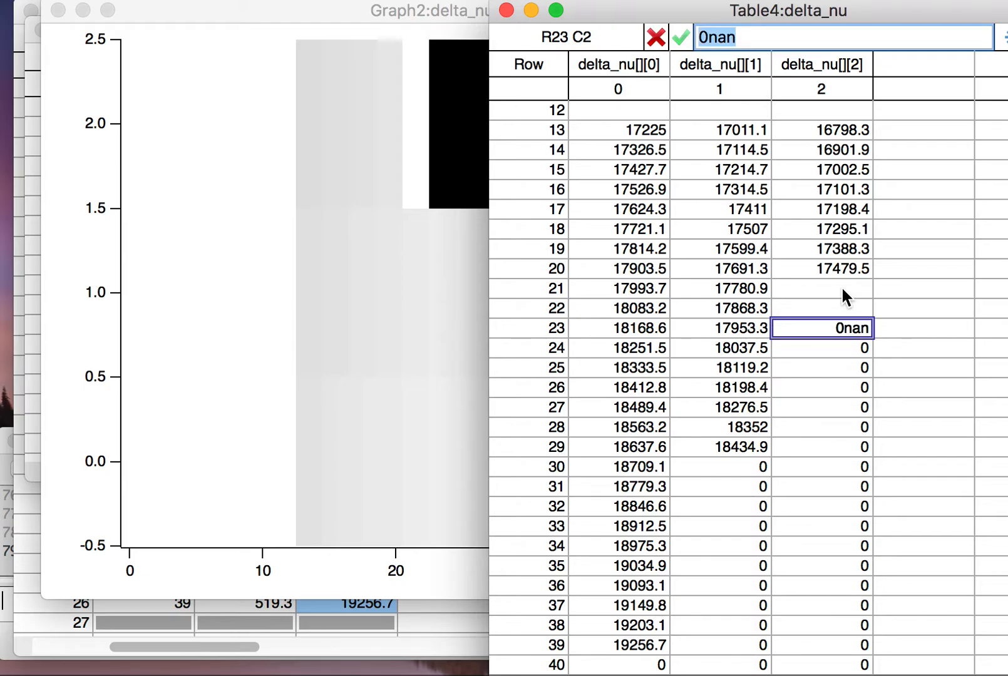
type("nan")
key("Return")
Step: Set rows 24 to 29 of delta_nu's column 2 to nan
type("nan")
key("Return")
type("nan")
key("Return")
type("nan")
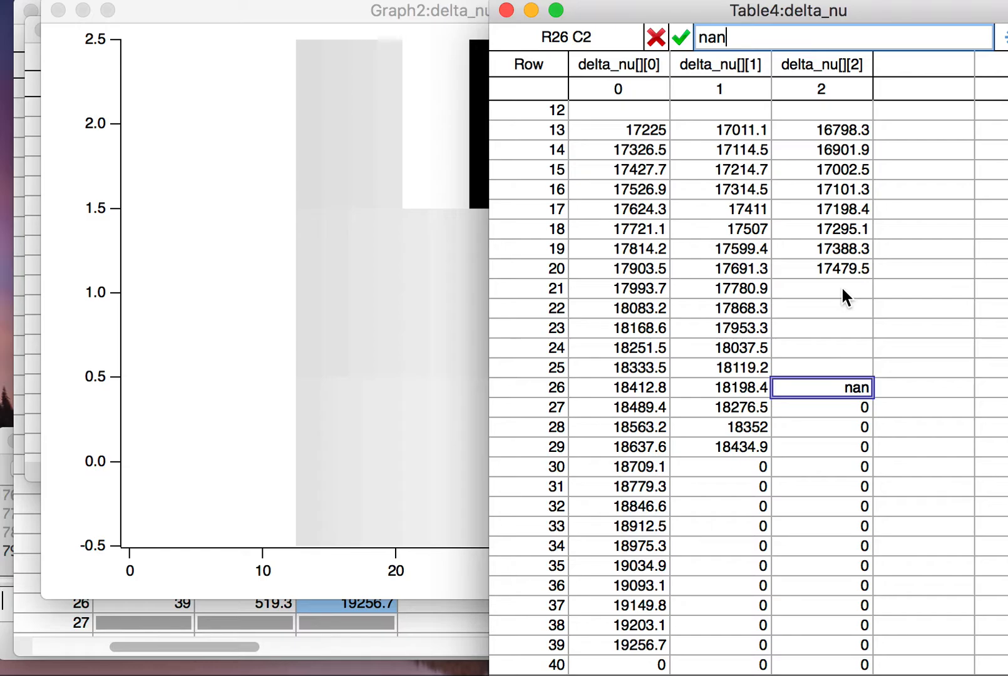
key("Return")
type("nan")
key("Return")
type("nan")
key("Return")
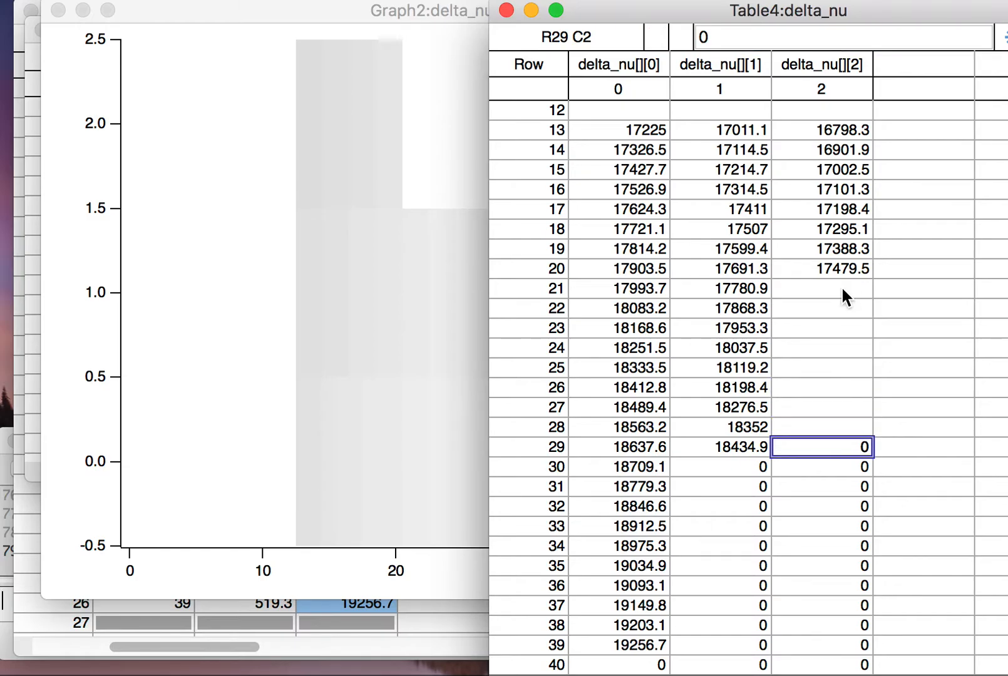
type("nan")
key("Return")
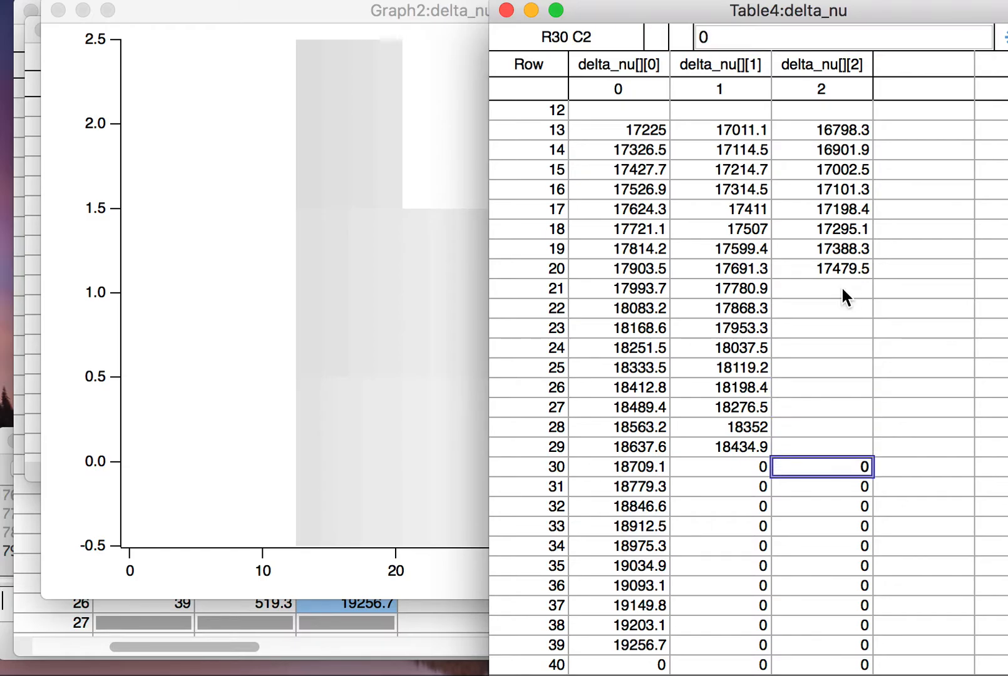
Step: Set row 30 of delta_nu's columns 1 and 2 to nan
left_click(732, 480)
left_click(732, 466)
type("nan")
key("Return")
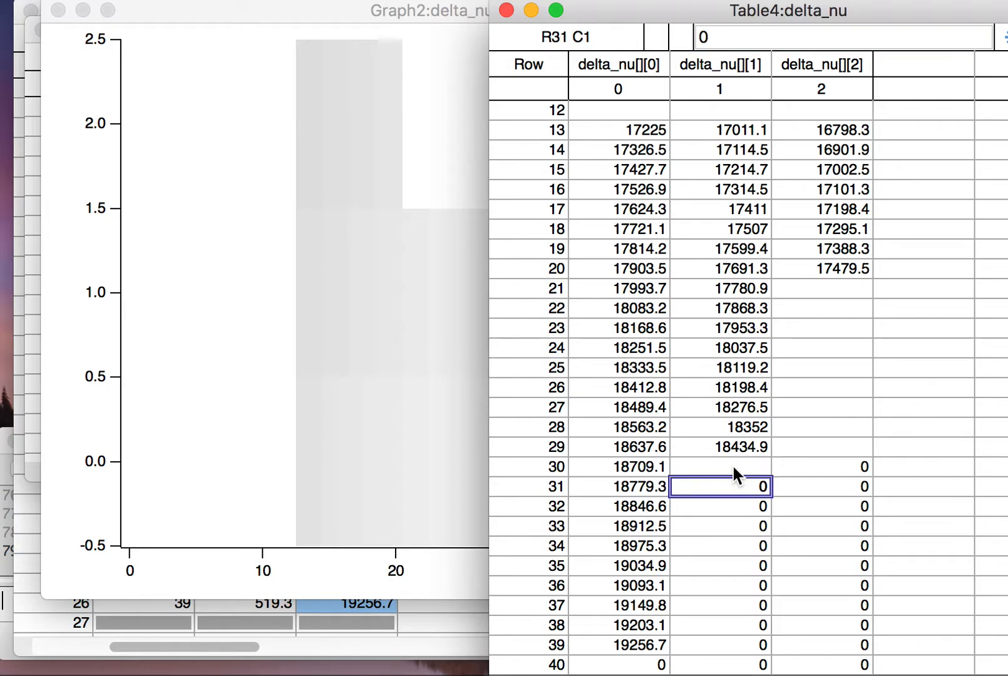
key("Up")
key("Right")
type("nan")
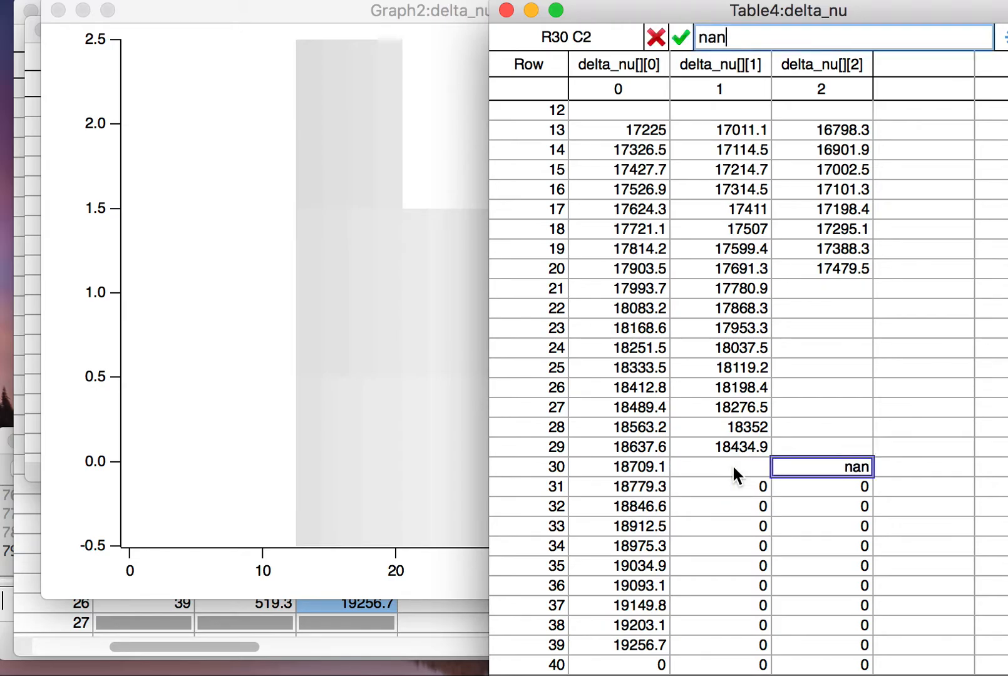
key("Return")
Step: Blank out the zeros in rows 31 to 41 of delta_nu's columns 1 and 2
left_click_drag(732, 464, 812, 520)
key("Delete")
key("Delete")
key("Delete")
left_click_drag(753, 465, 823, 604)
key("Delete")
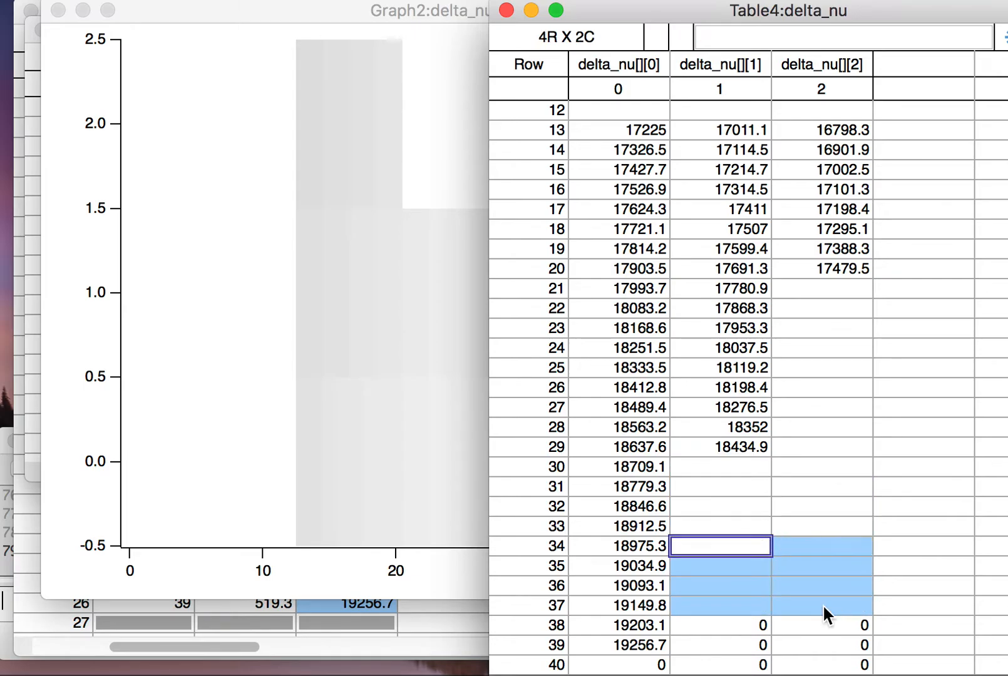
scroll(823, 604, "down", 5)
left_click_drag(751, 431, 843, 488)
key("Delete")
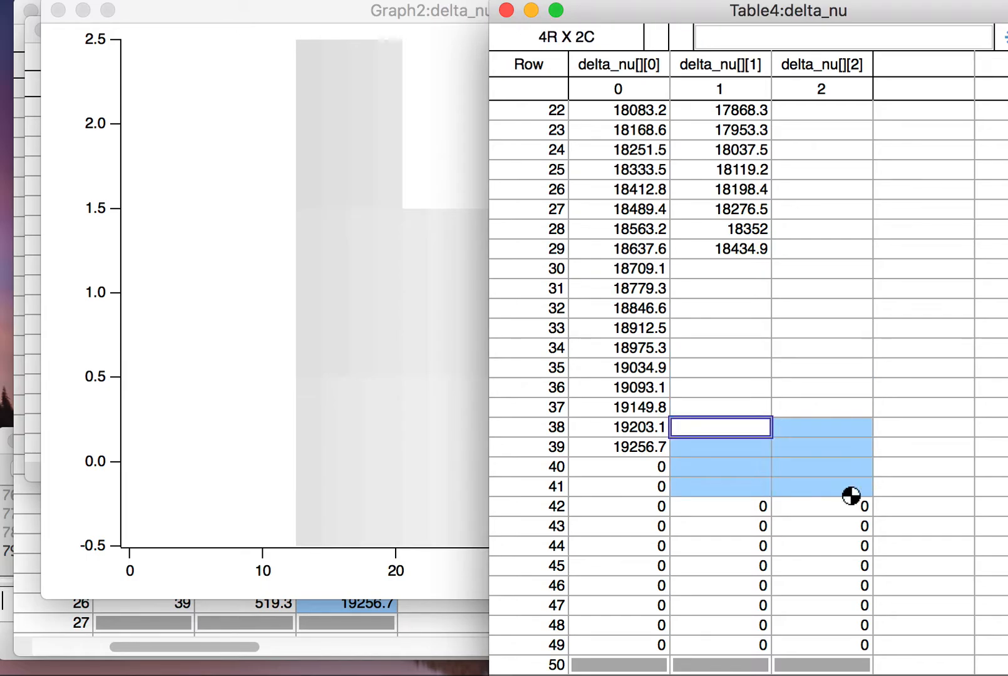
Step: Set rows 40 and 41 of delta_nu's column 0 to nan
left_click(630, 464)
type("n")
key("Return")
type("nan")
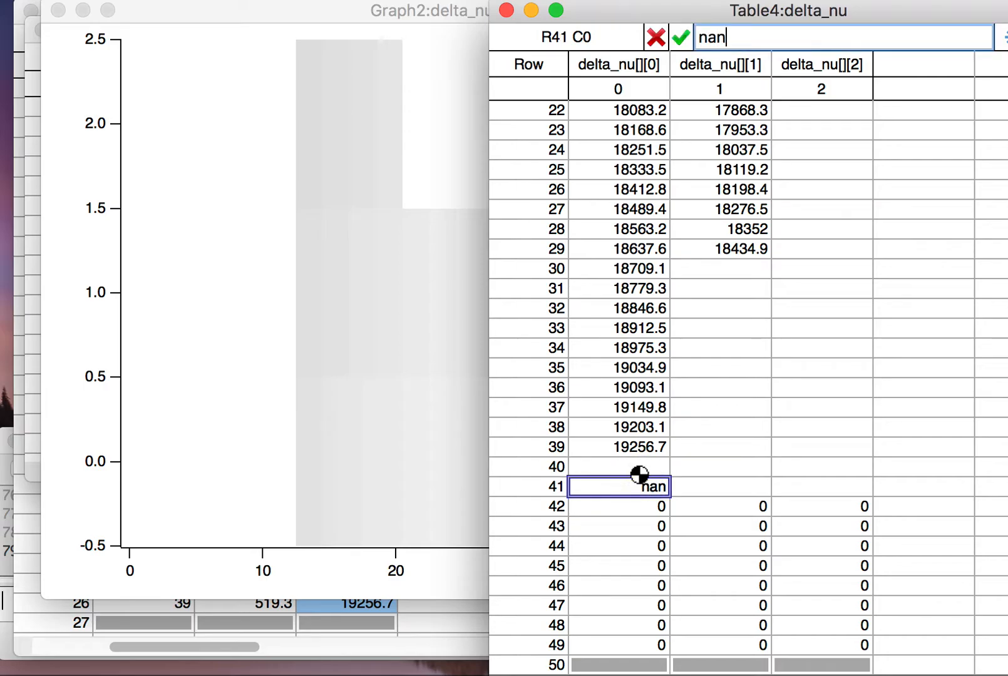
key("Return")
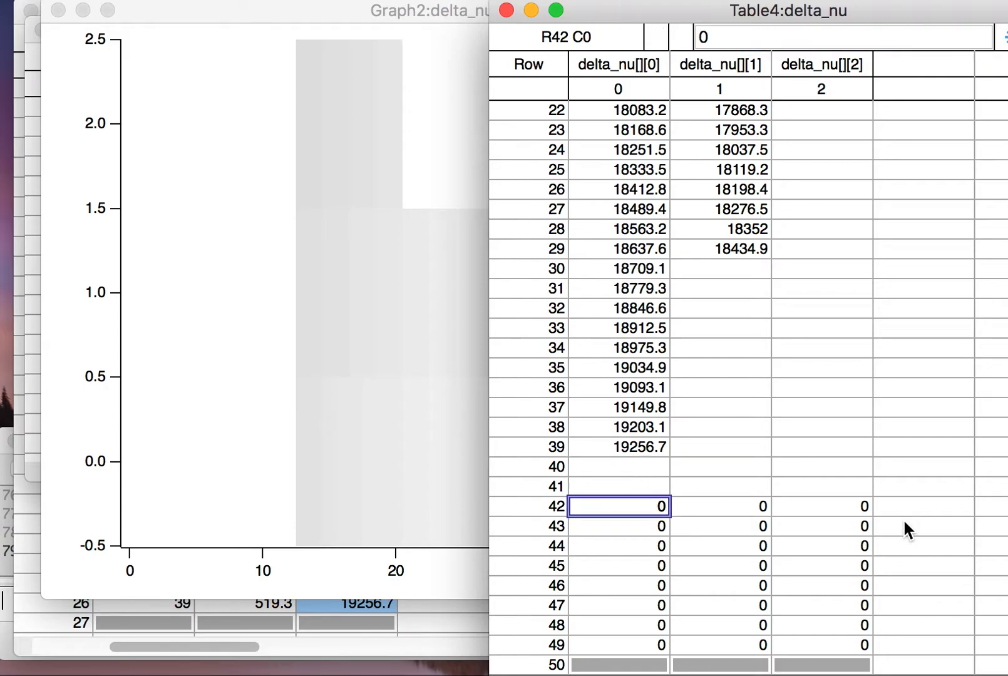
Step: Cut rows 42 to 49 from the delta_nu table and bring the image plot to the front
left_click_drag(540, 509, 533, 644)
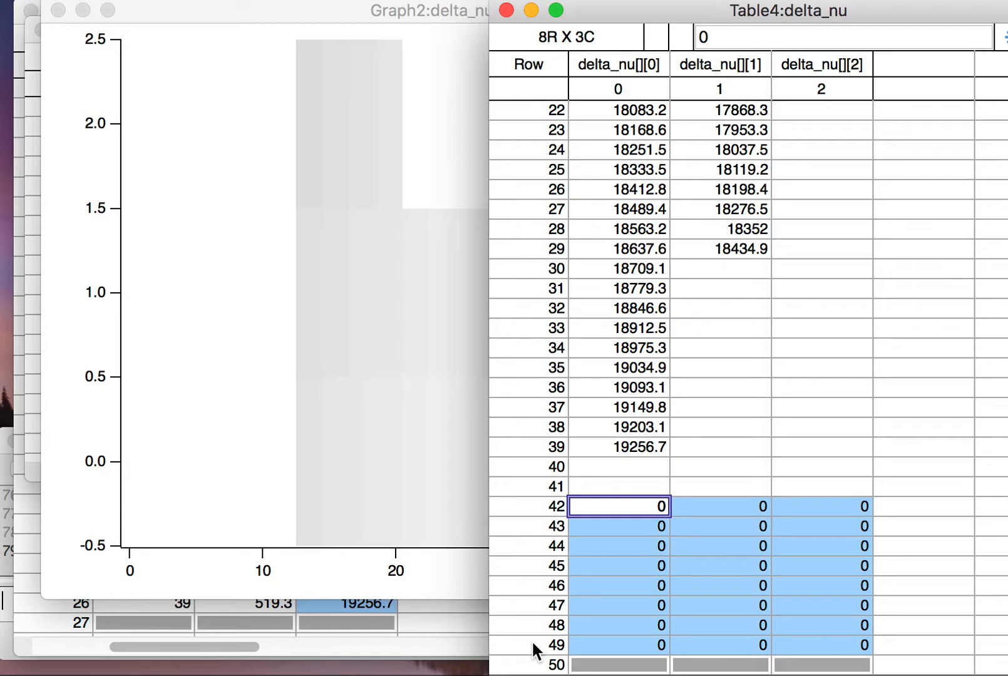
key("super+x")
left_click(294, 466)
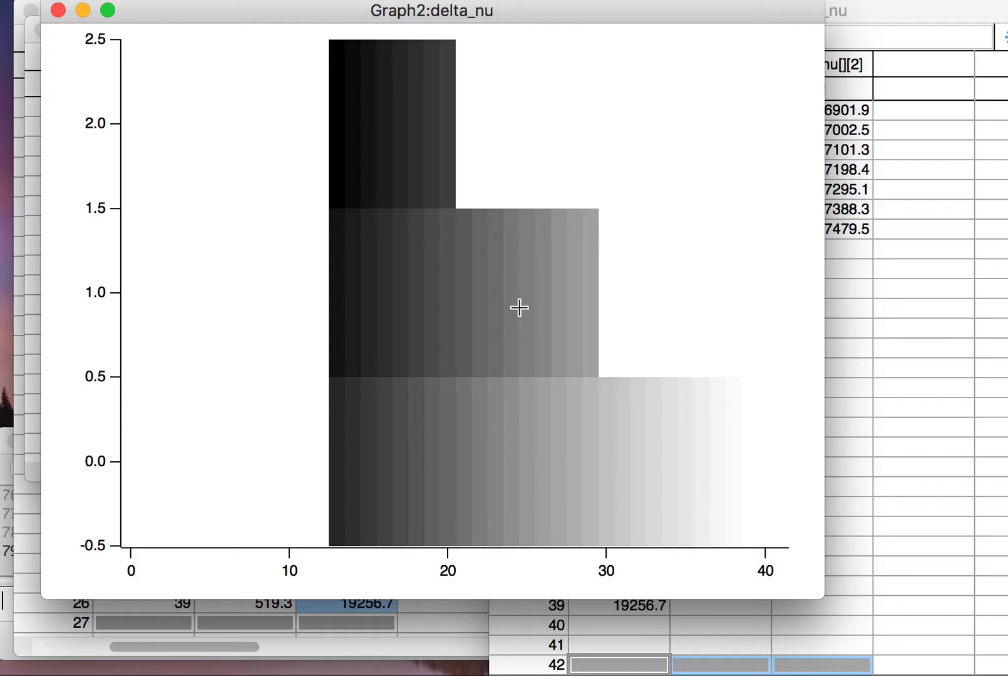
Step: Open the image plot's axis settings, select both axes, set Mirror to On and disable Standoff
double_click(303, 547)
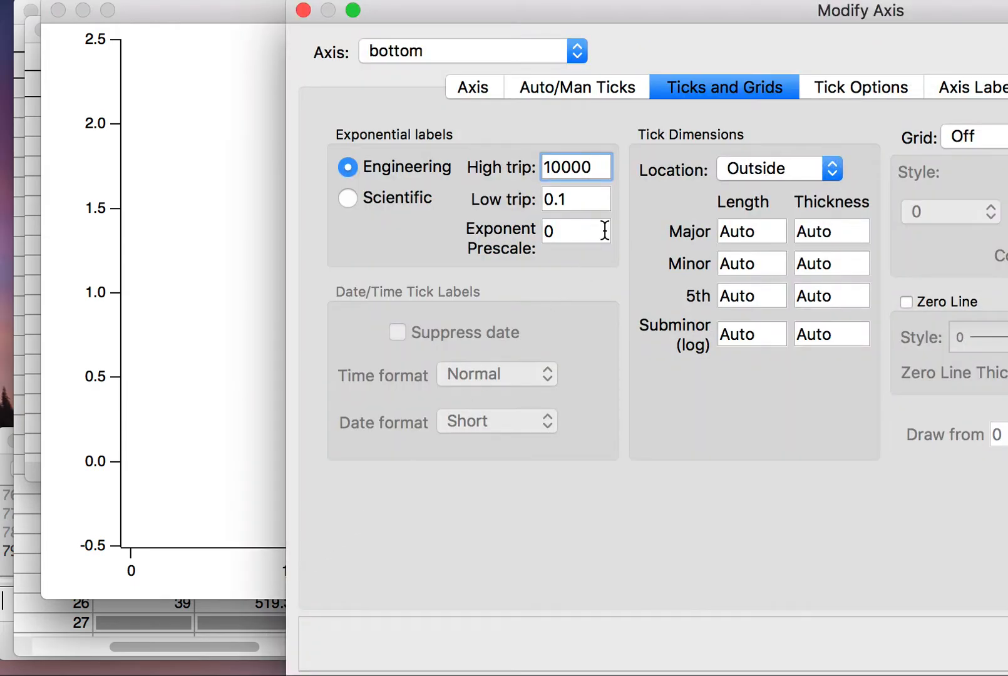
left_click_drag(861, 15, 669, 16)
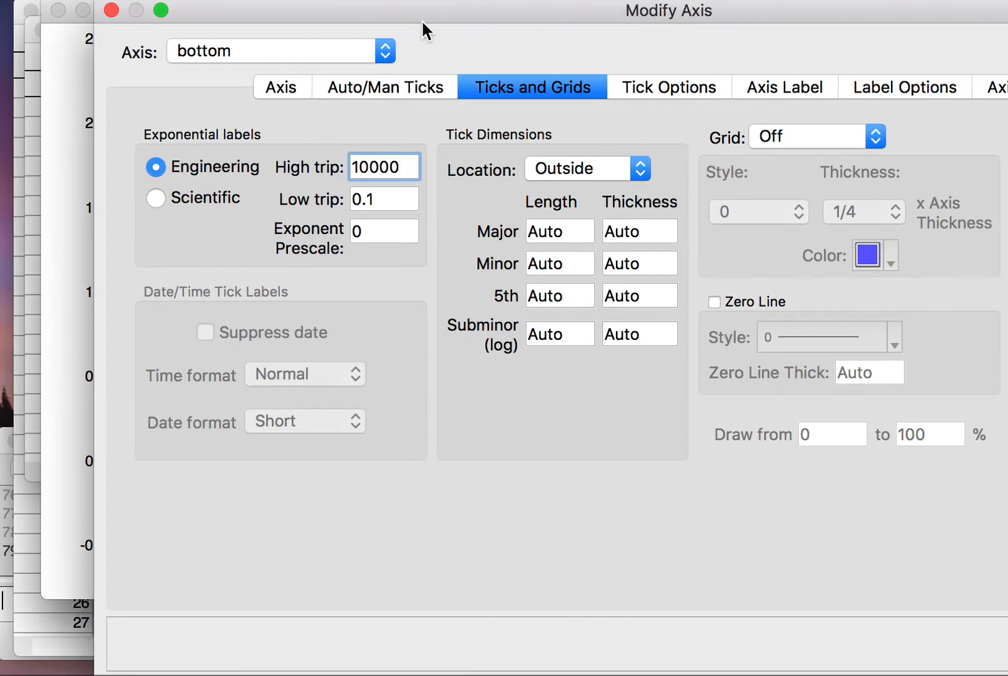
left_click(379, 51)
left_click(352, 111)
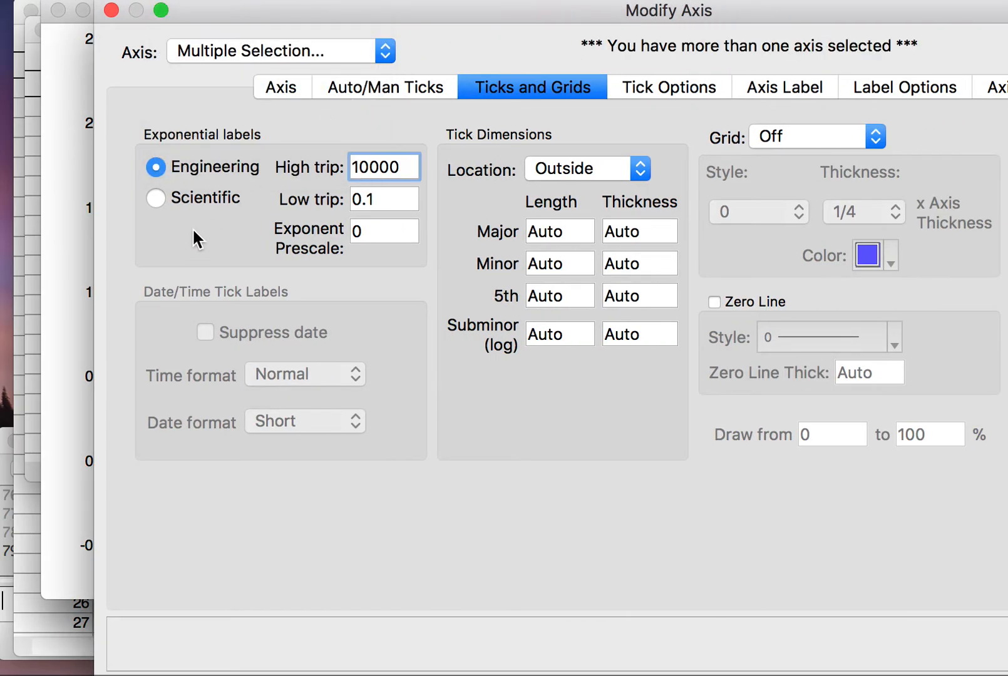
left_click(310, 92)
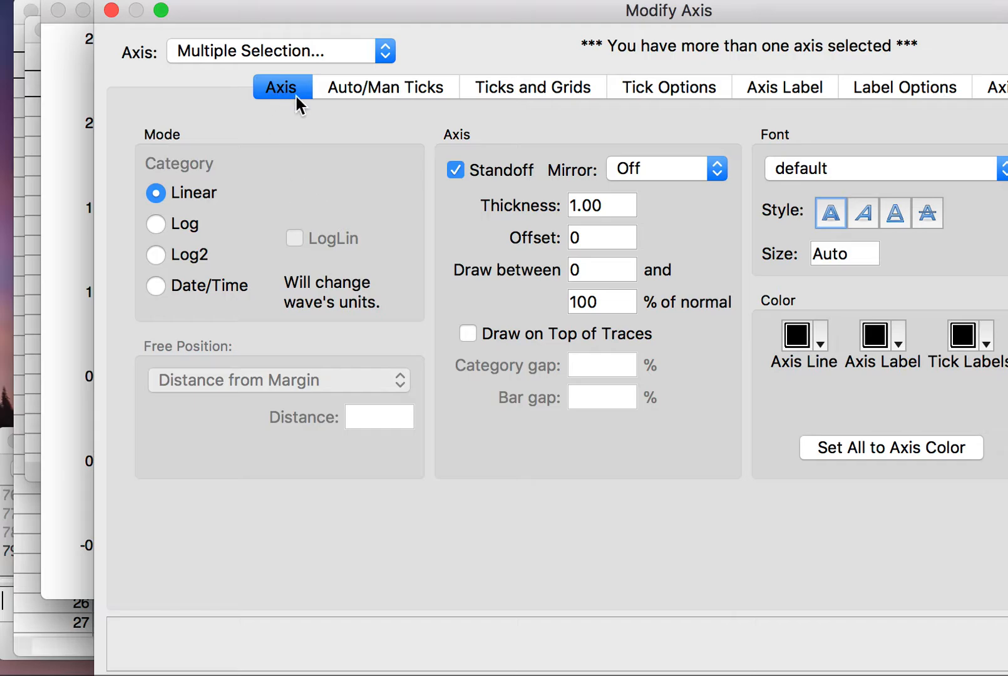
left_click(656, 183)
left_click(656, 191)
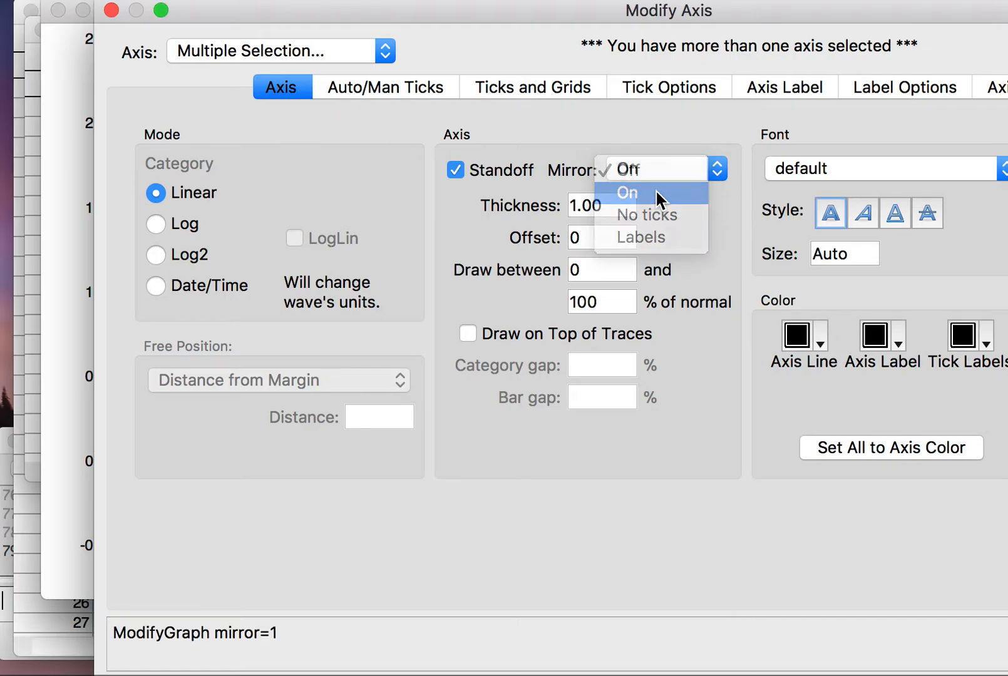
left_click(457, 170)
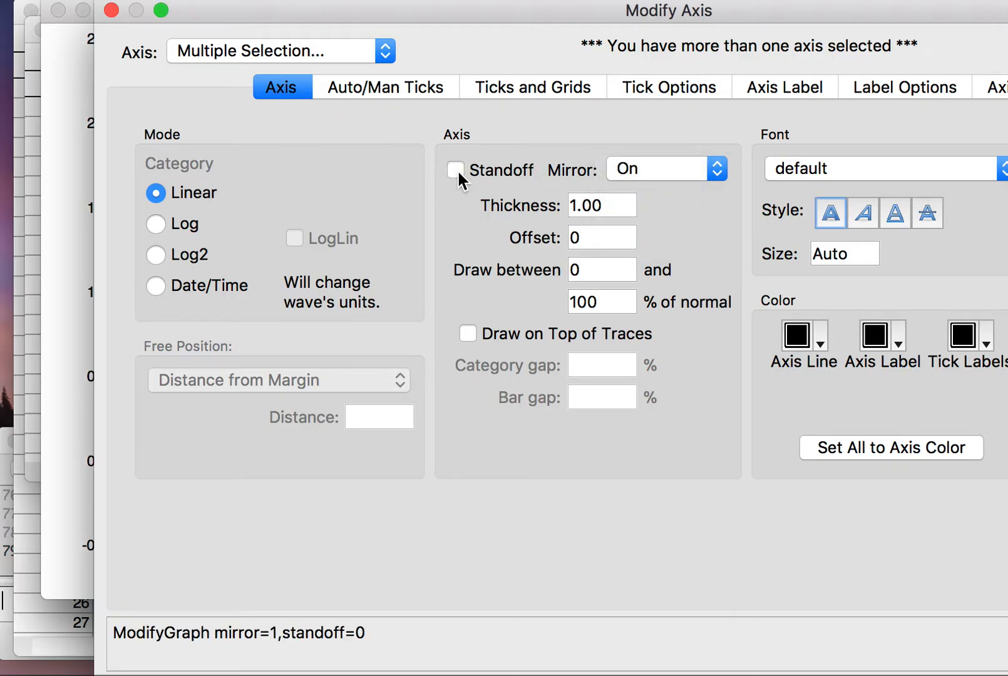
Step: Set the tick location to Inside for both axes
left_click(428, 88)
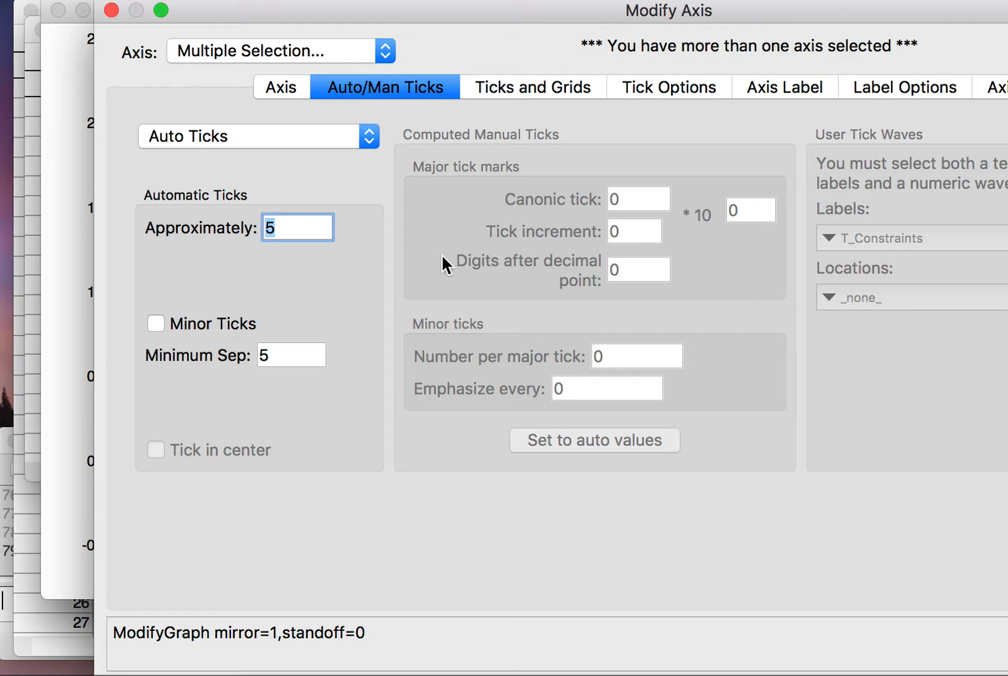
left_click(549, 91)
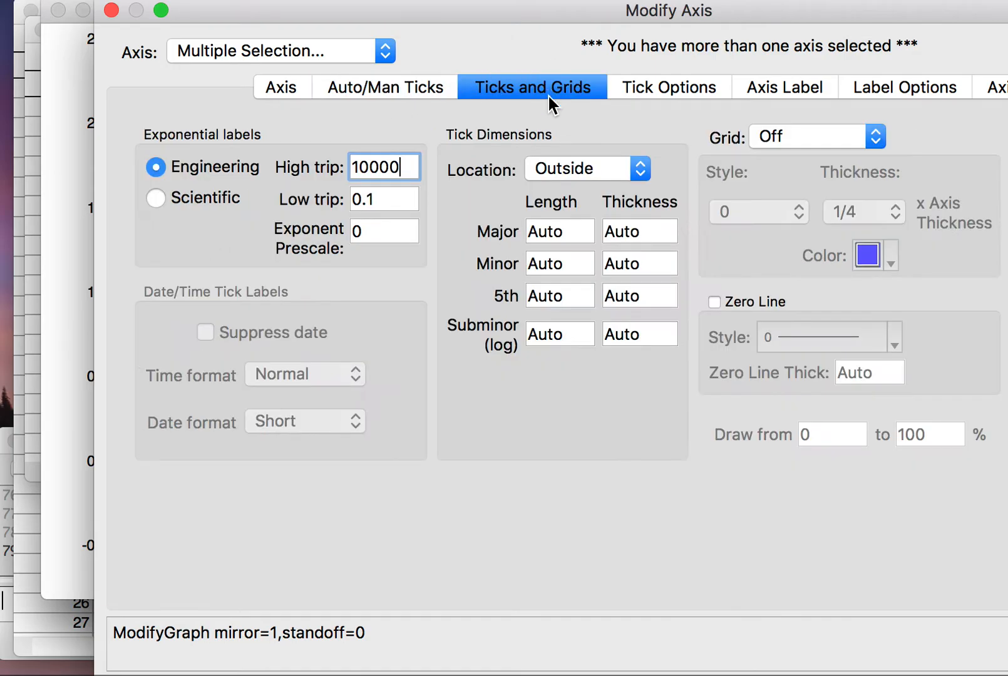
left_click(561, 166)
left_click(559, 213)
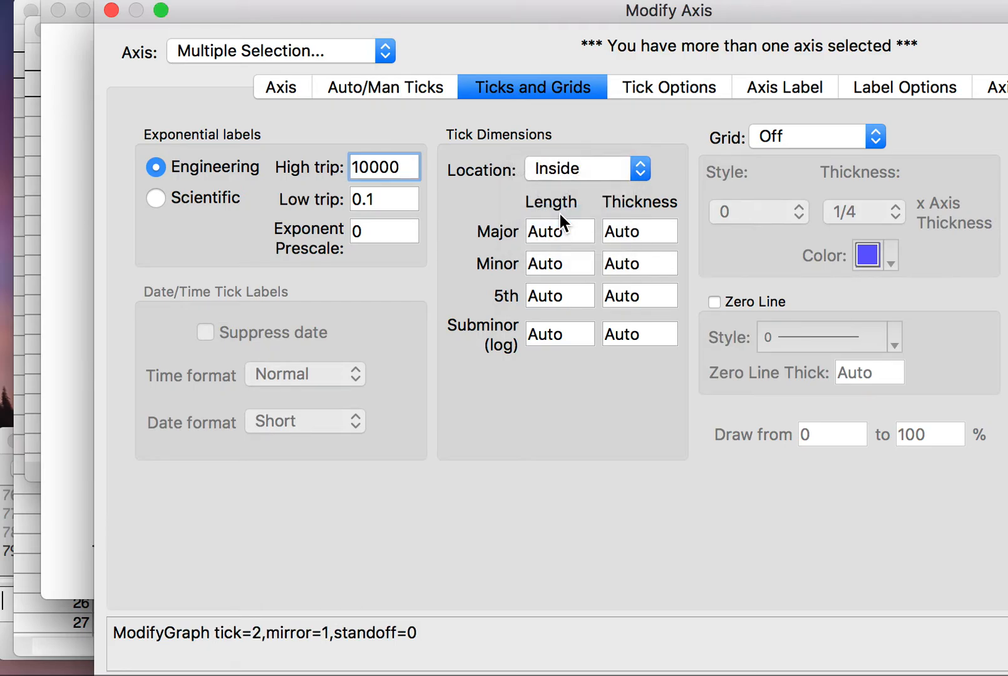
Step: Switch from both axes to the left axis alone and begin its axis label with v'
left_click(776, 91)
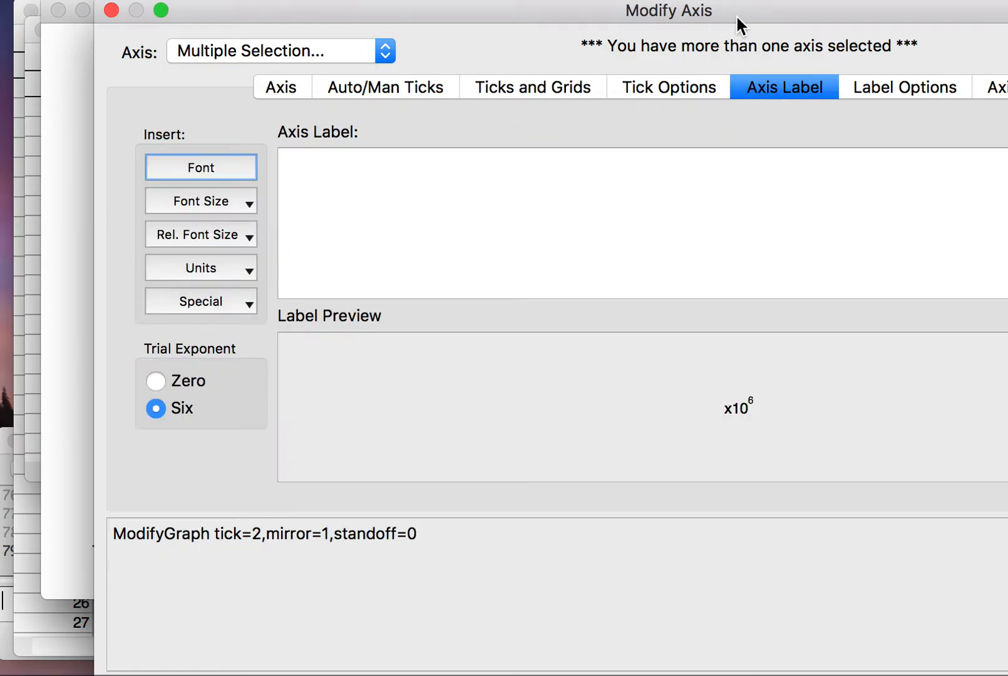
left_click_drag(714, 19, 707, 19)
left_click(258, 50)
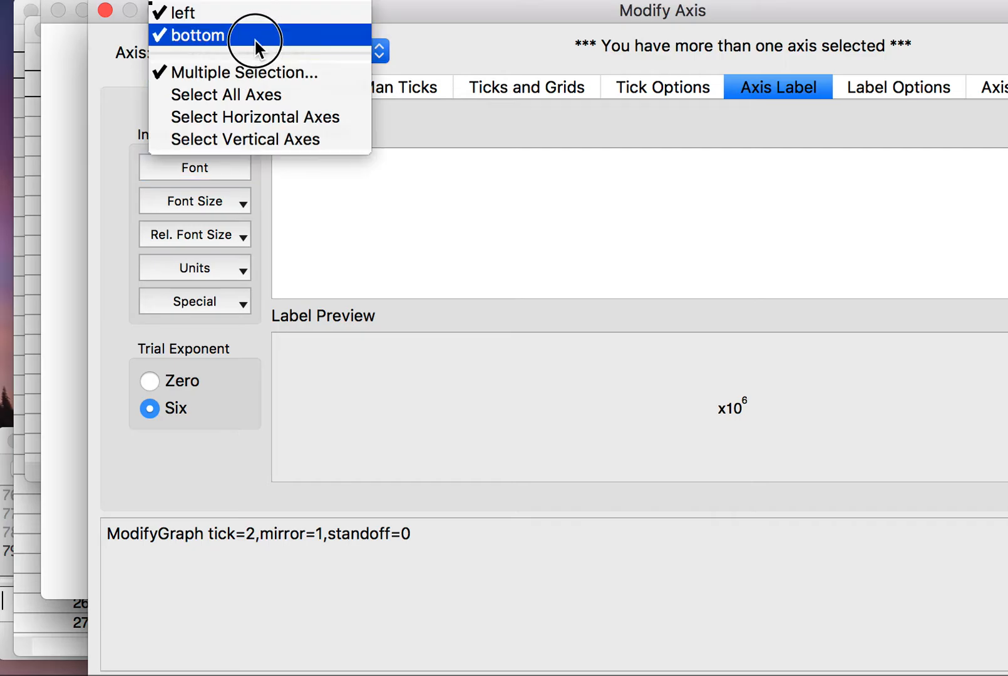
left_click(263, 16)
left_click(309, 189)
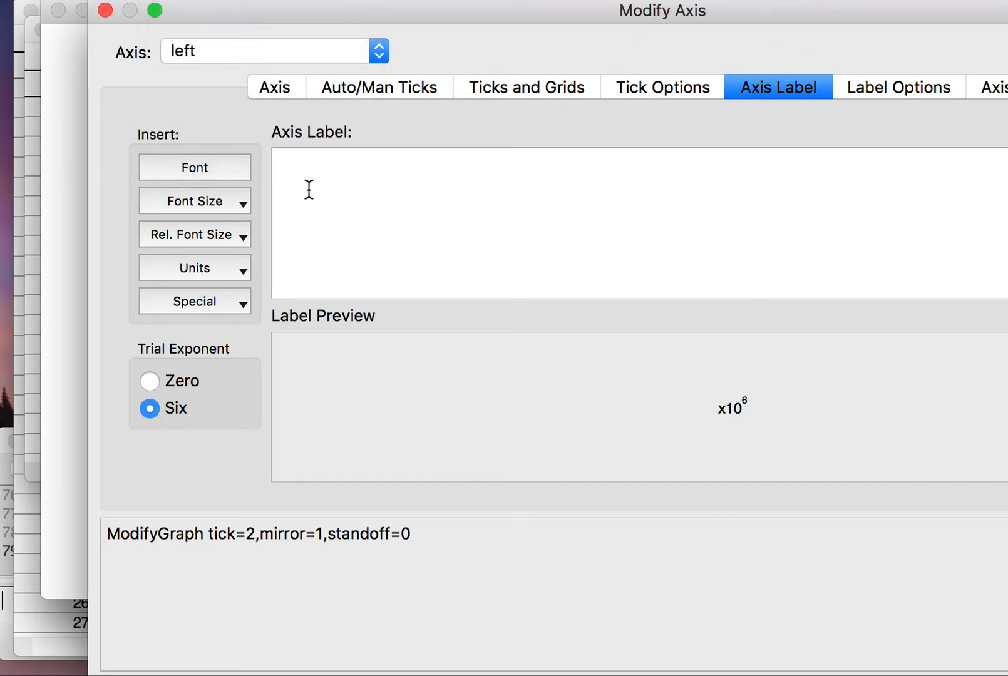
type("v'")
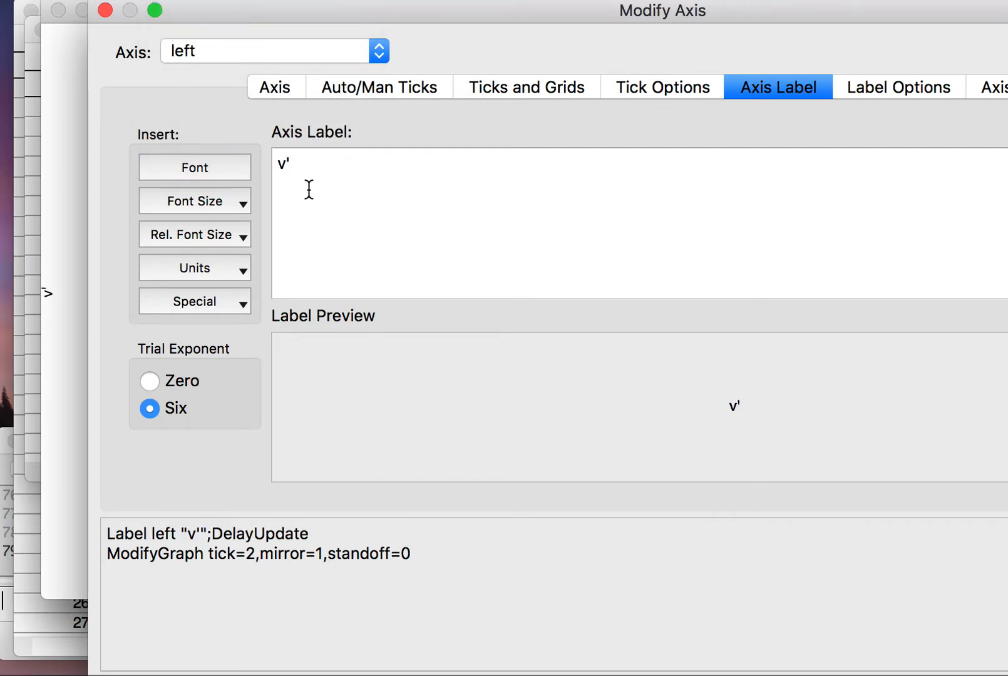
type(" (Exci")
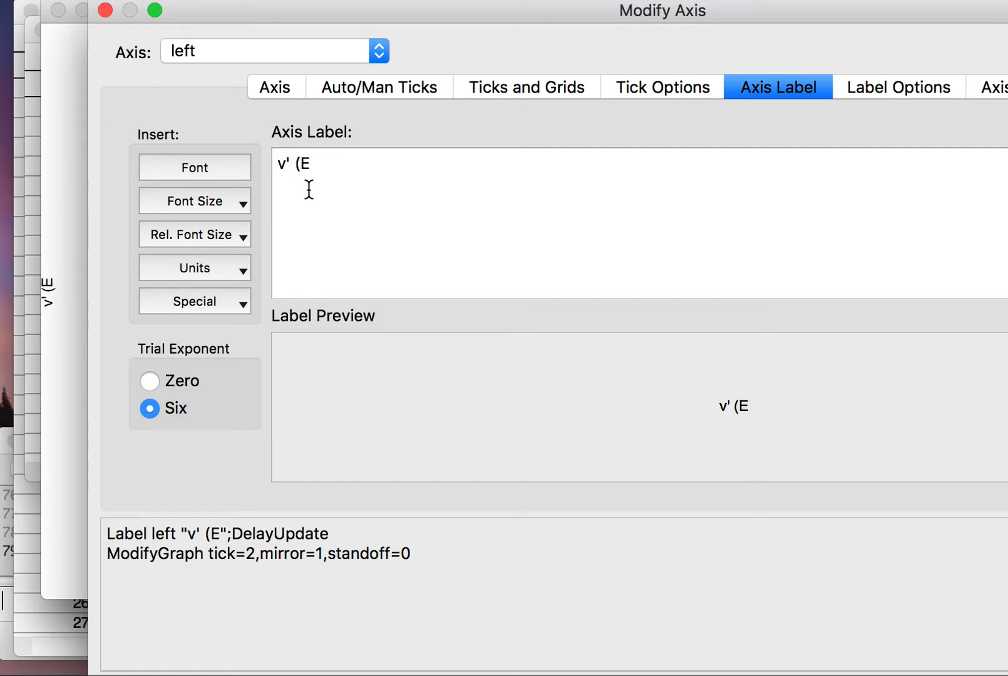
key("BackSpace")
key("BackSpace")
key("BackSpace")
key("BackSpace")
key("BackSpace")
key("BackSpace")
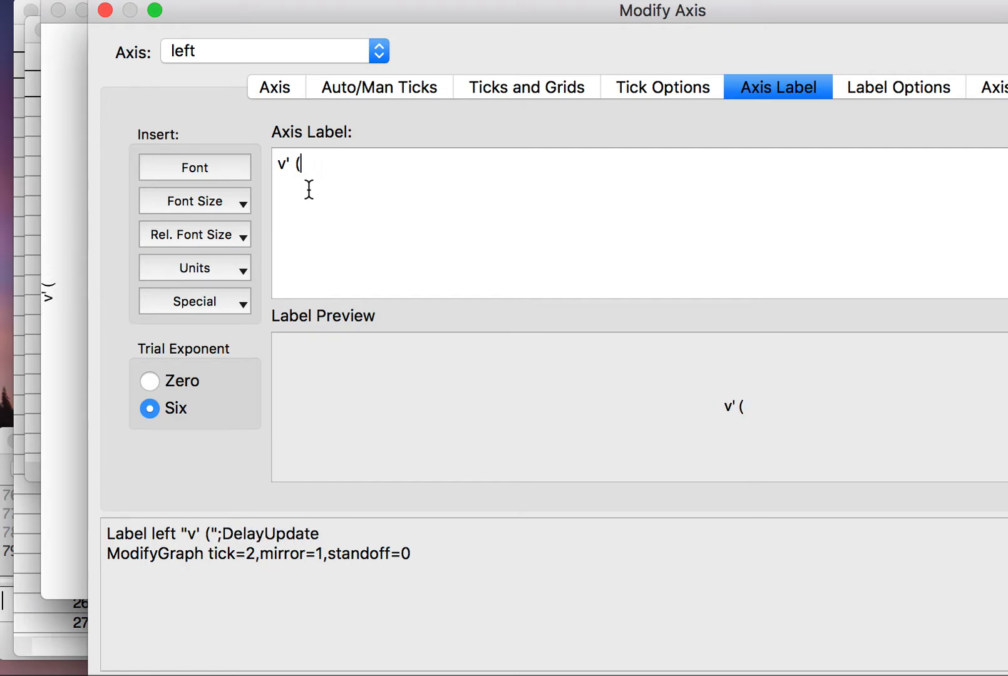
Step: Complete the left axis label so that it reads v'' (Ground State)
type("' )Grou")
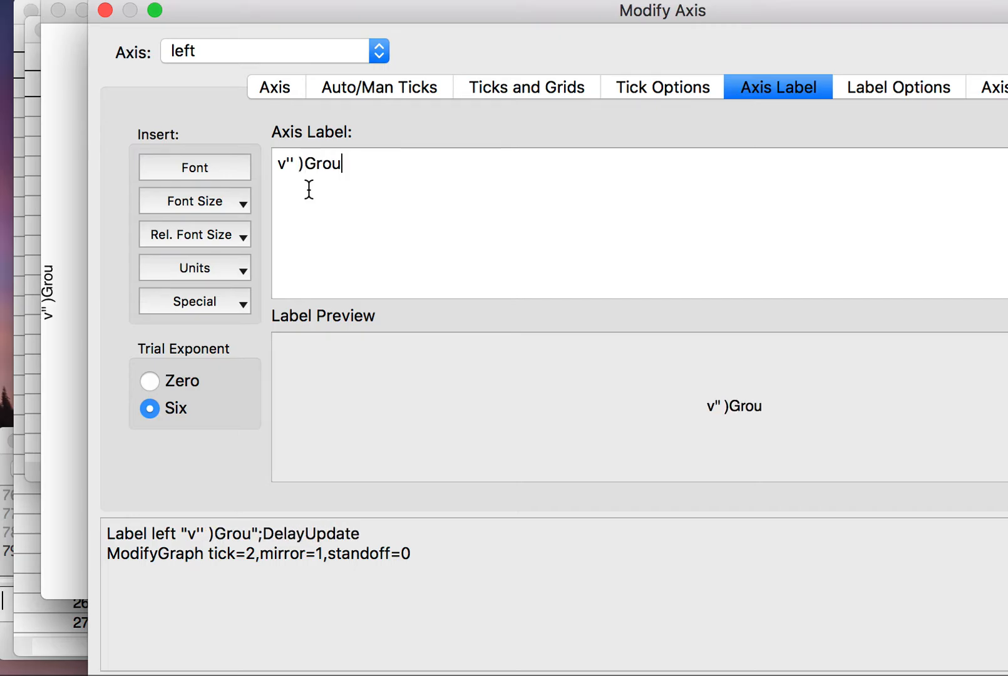
type("nd State)")
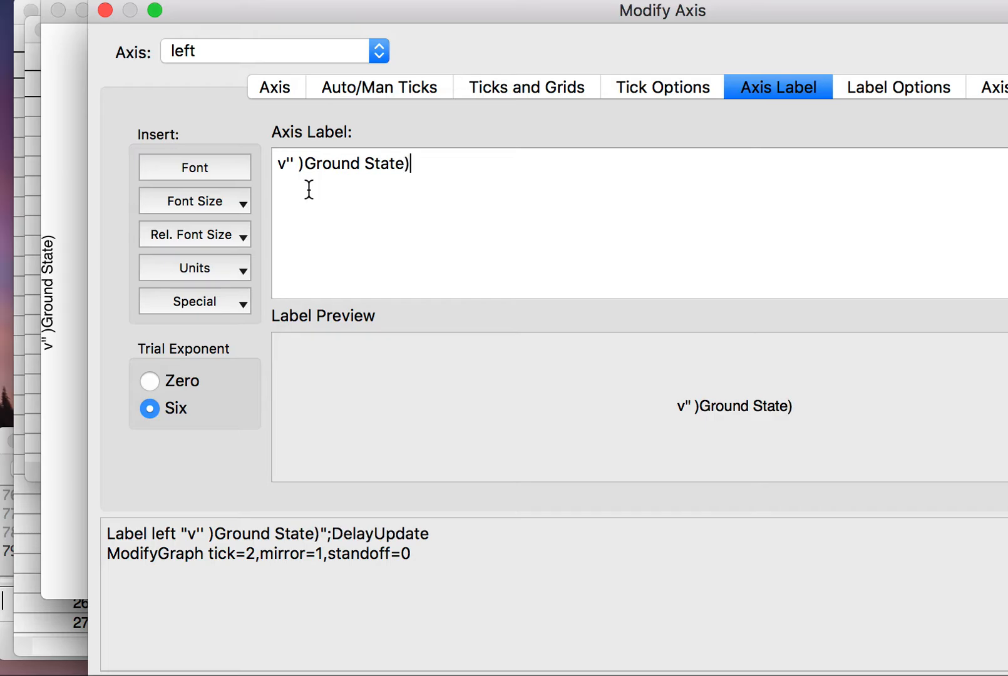
key("Left")
key("Left")
key("Left")
key("Left")
key("Left")
key("Left")
key("Left")
key("Left")
key("BackSpace")
type("(")
Step: Label the bottom axis v' (Excited State) and apply the axis changes to the graph
left_click(314, 50)
left_click(311, 74)
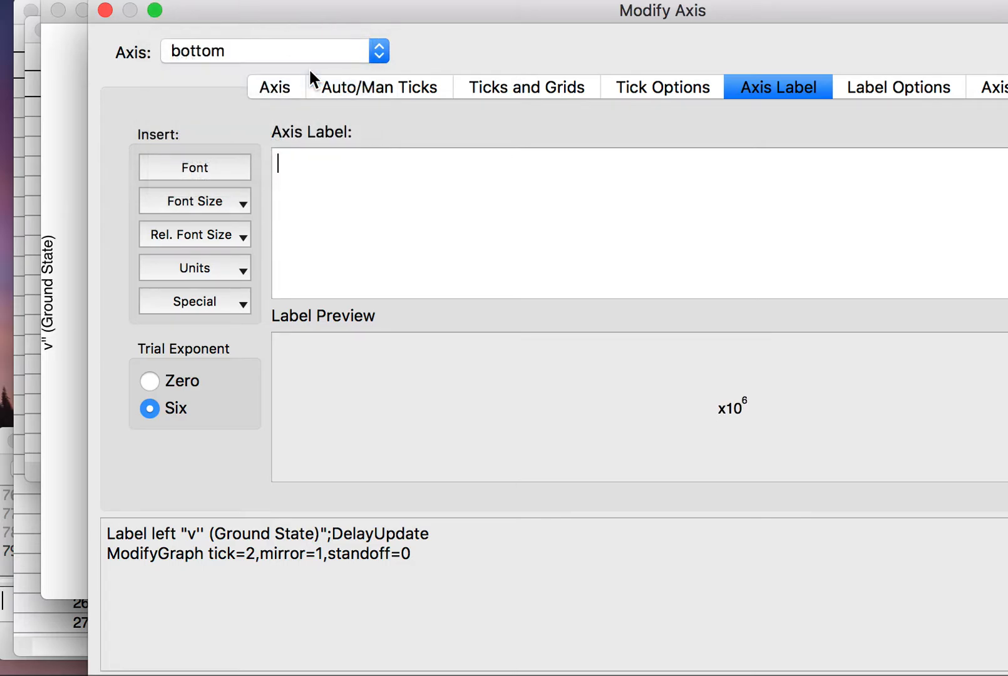
type("v'")
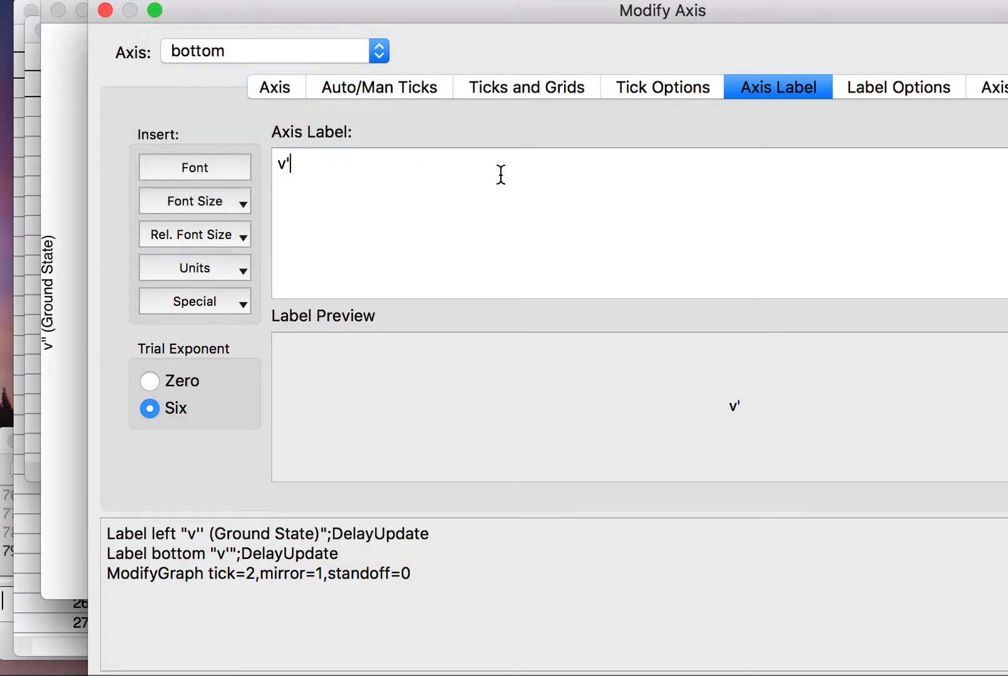
type(" (Excit")
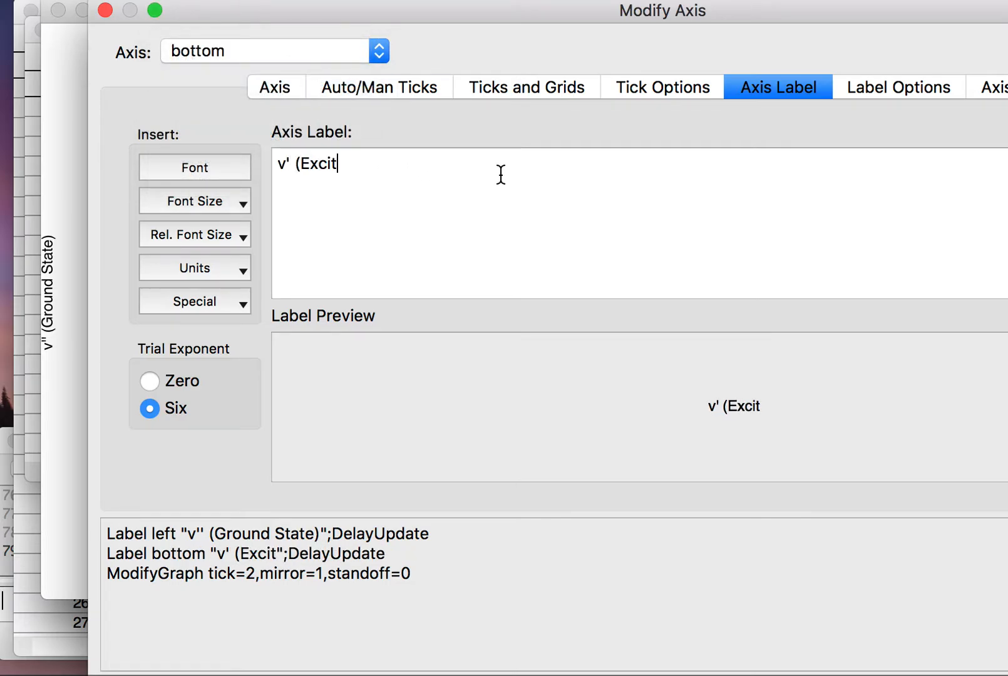
type("ed State)")
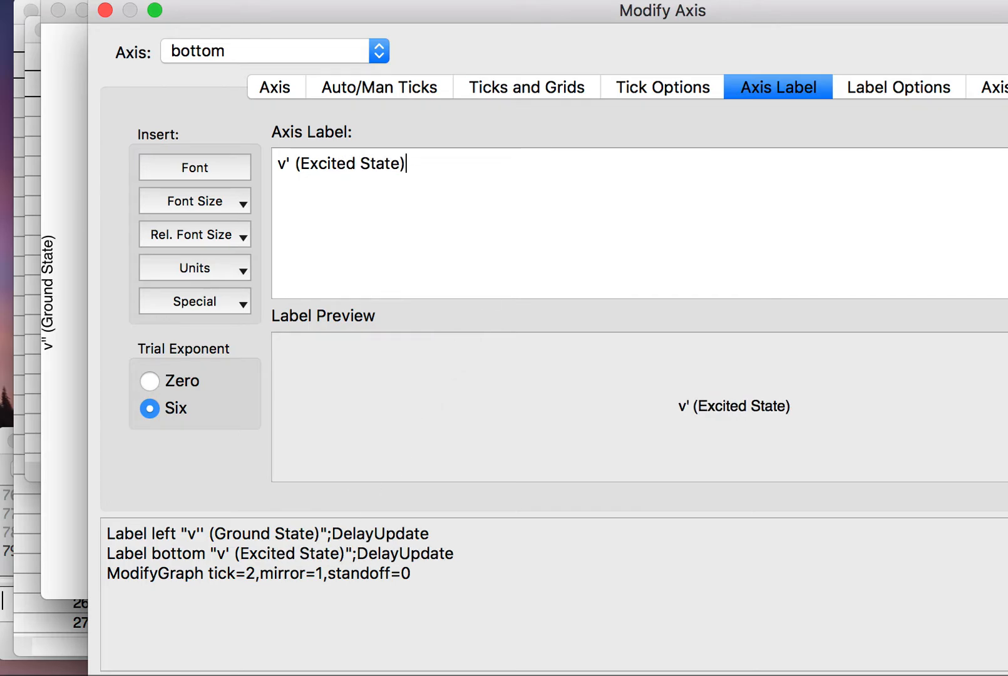
left_click_drag(253, 6, 259, 6)
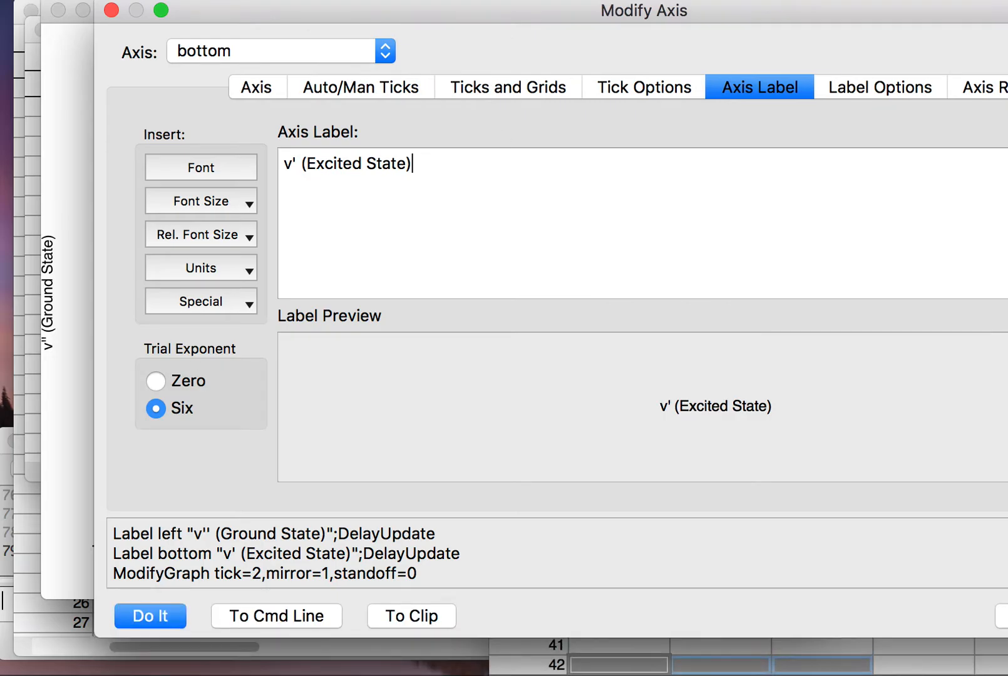
left_click(128, 617)
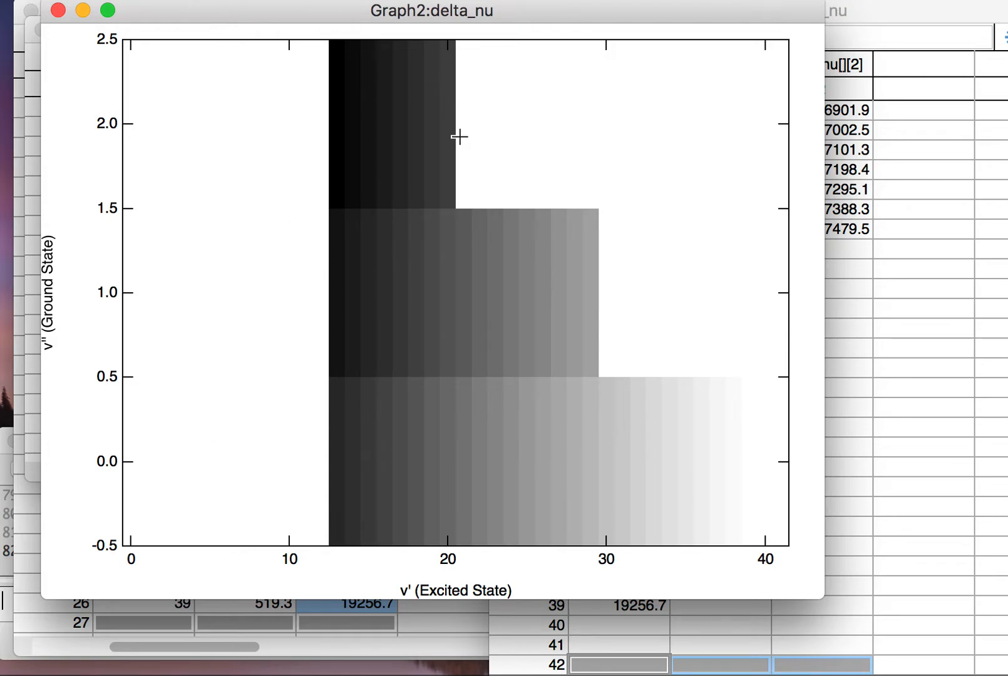
Step: Reopen the bottom axis settings and set its manual range to a minimum of 10 and a maximum of 45
double_click(300, 544)
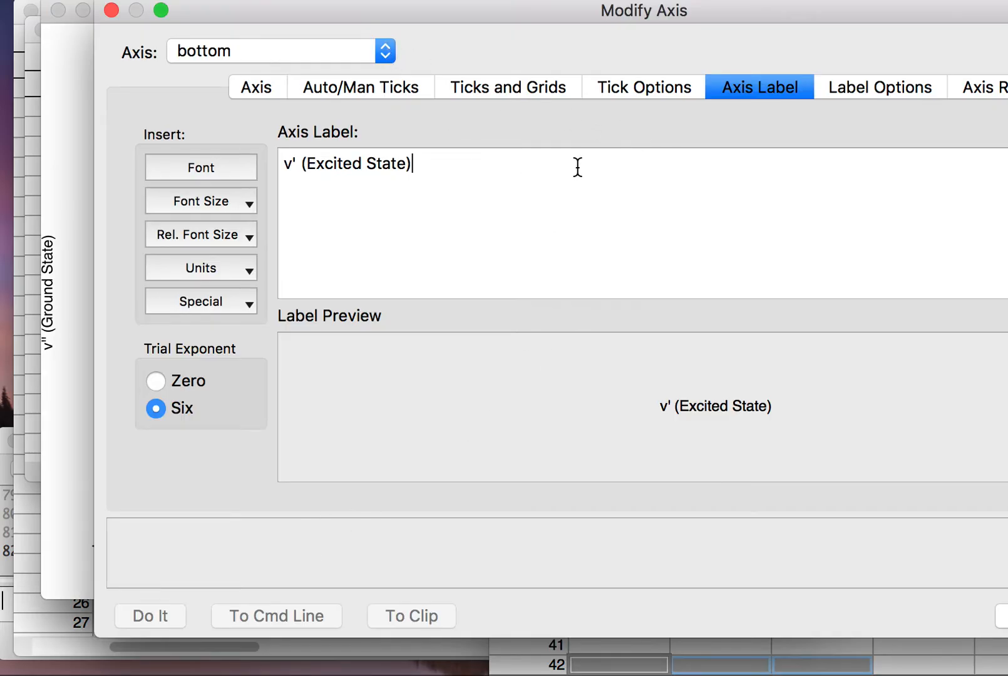
left_click(1001, 88)
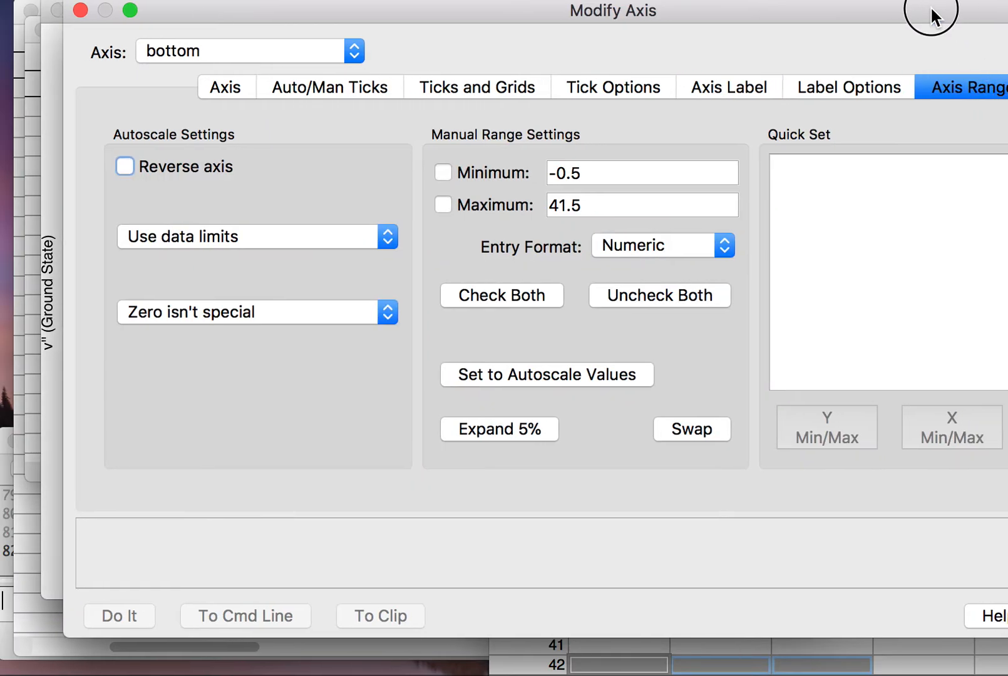
left_click_drag(1007, 636, 999, 662)
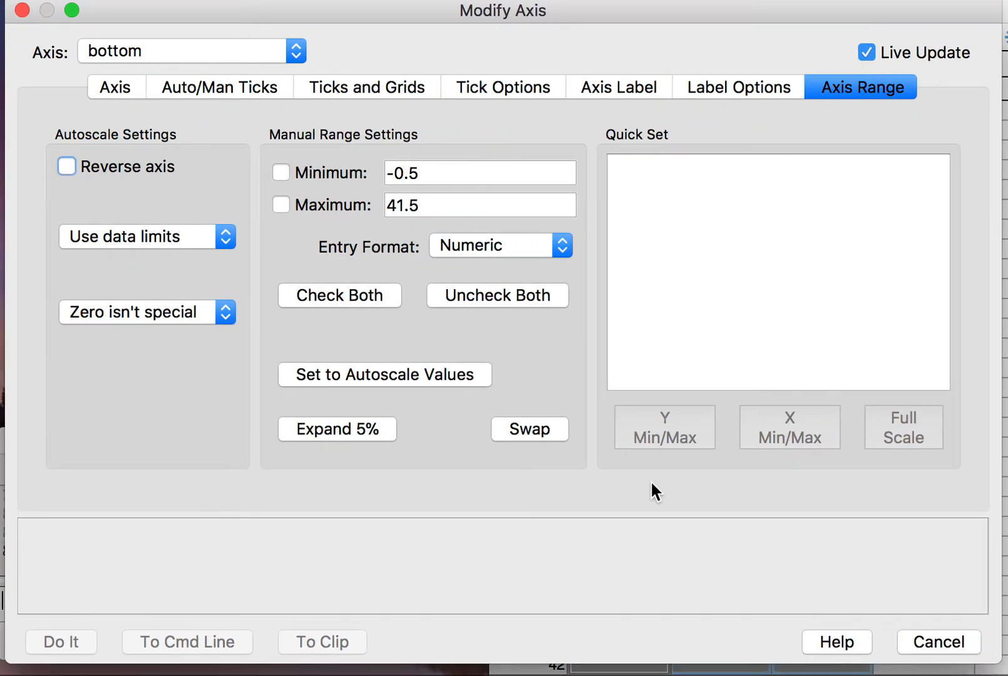
left_click_drag(432, 174, 374, 171)
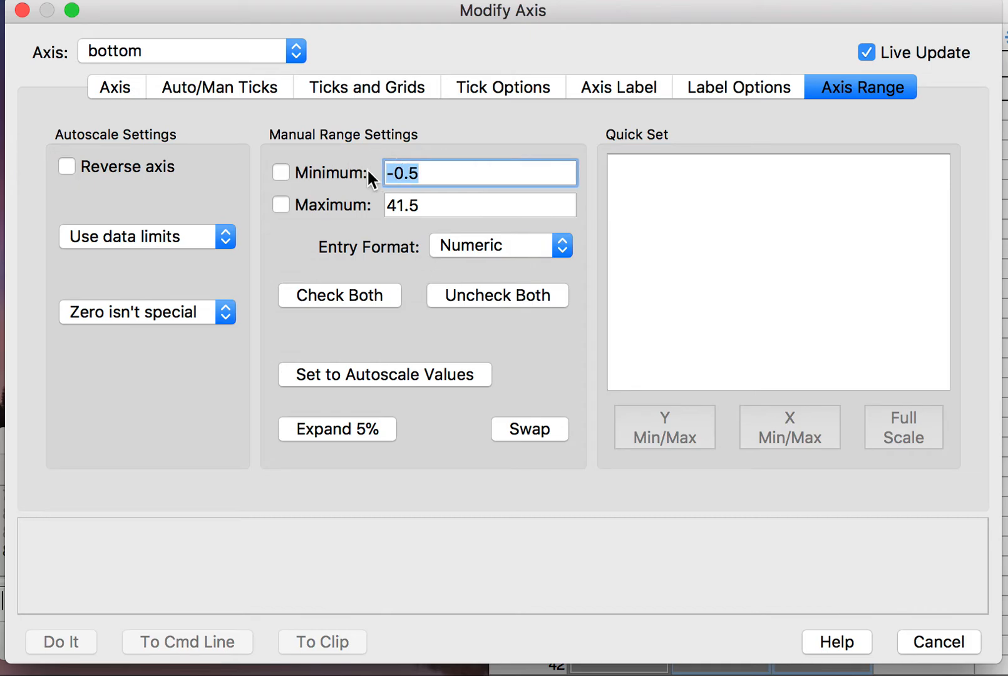
type("10")
key("Tab")
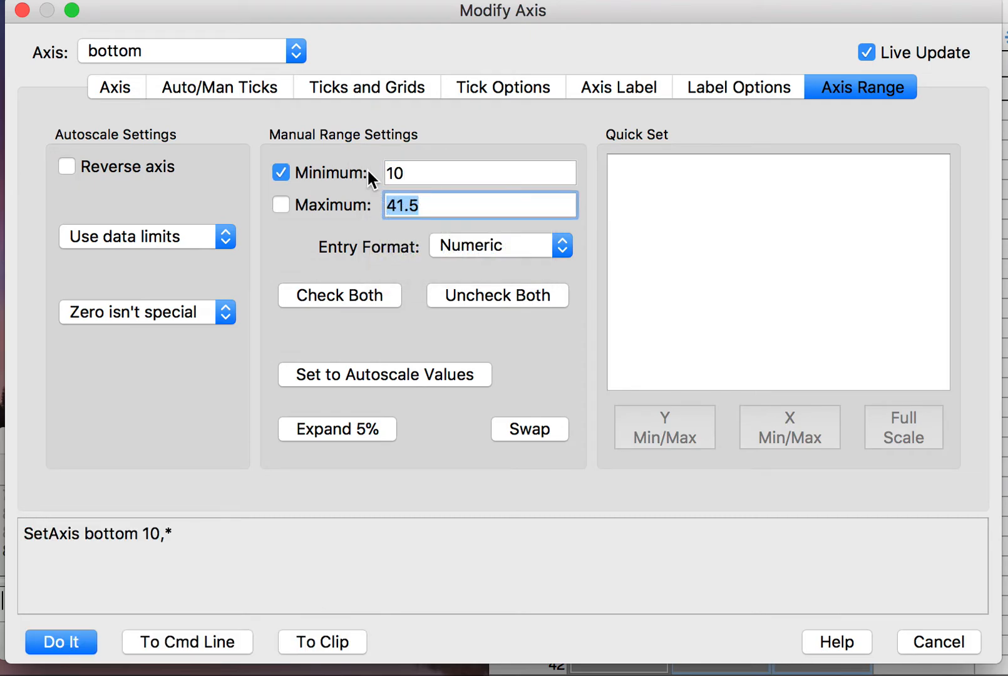
type("45")
Step: Set the left axis's manual range to a minimum of -1 and a maximum of 3, and apply the ranges
left_click(235, 51)
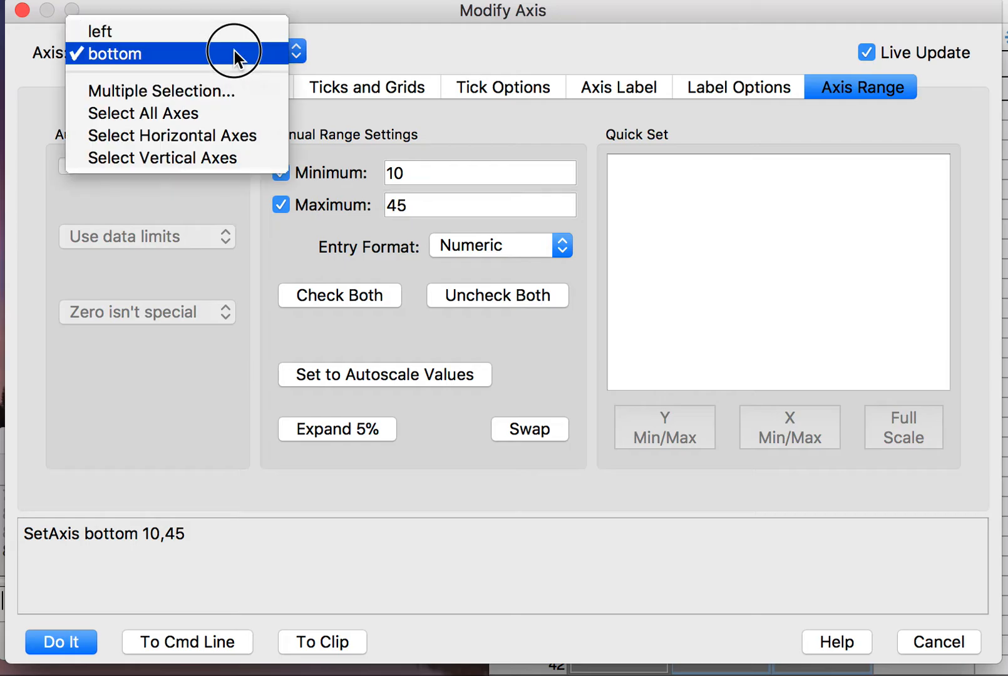
left_click(229, 32)
left_click_drag(510, 179, 409, 171)
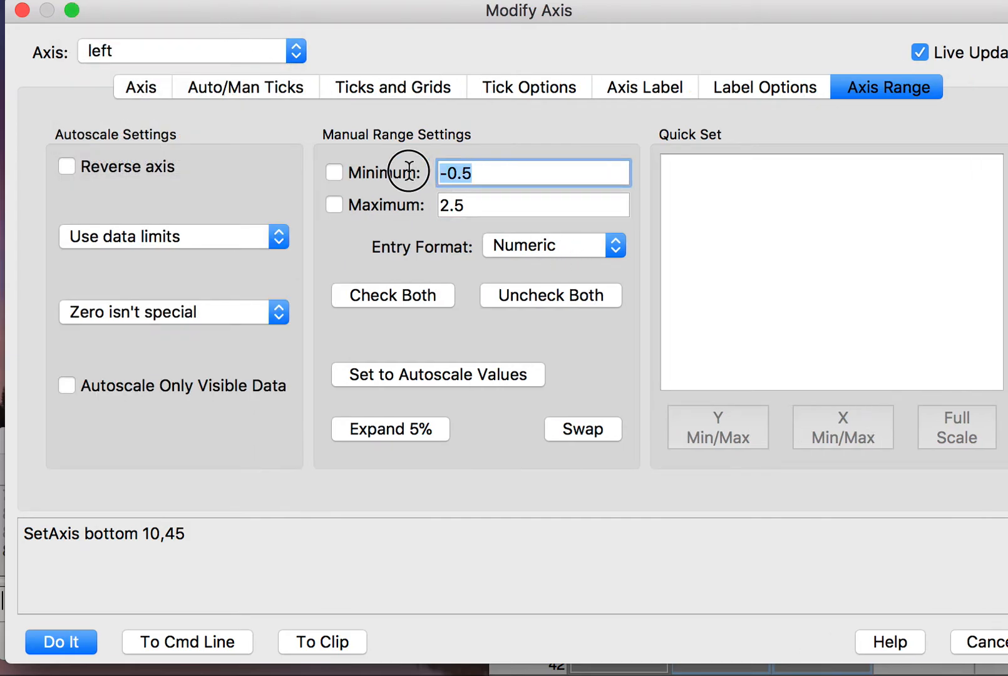
type("-1")
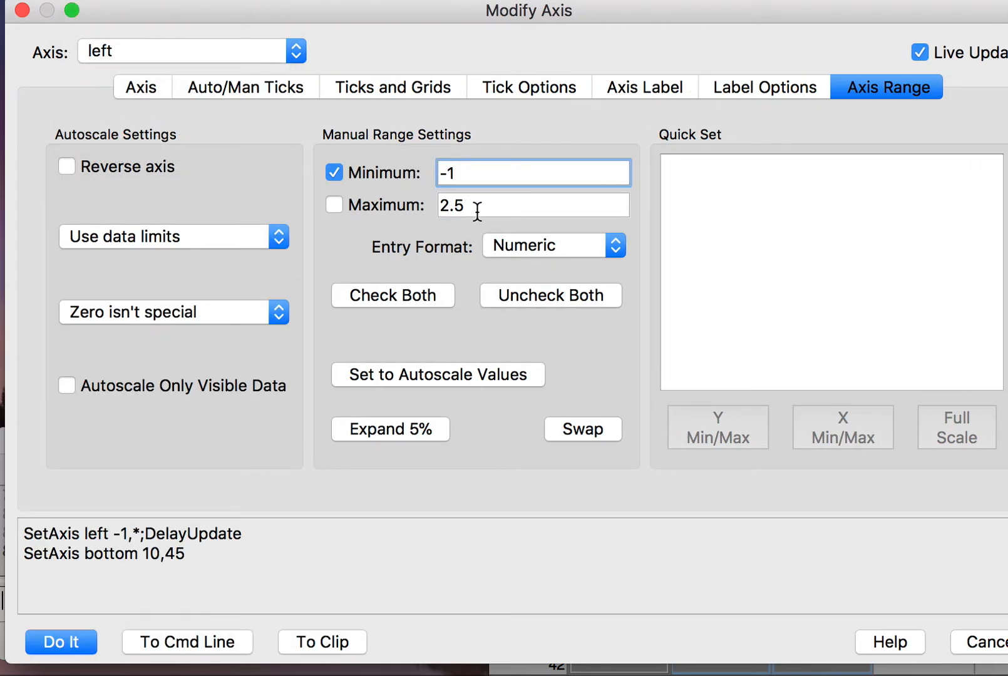
left_click_drag(478, 210, 419, 207)
type("3")
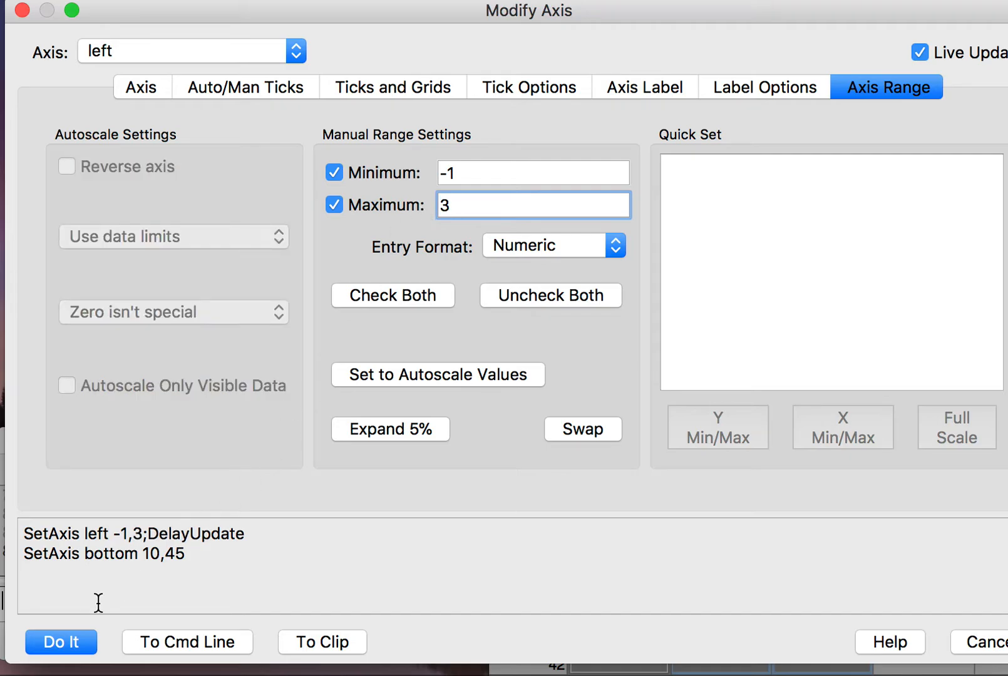
left_click(77, 645)
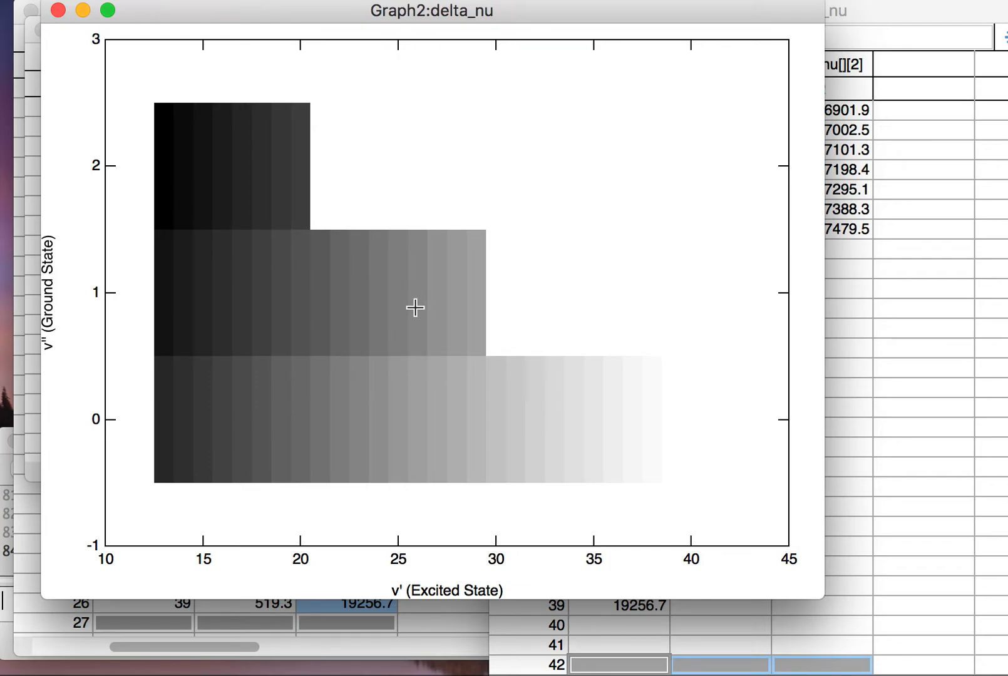
right_click(386, 327)
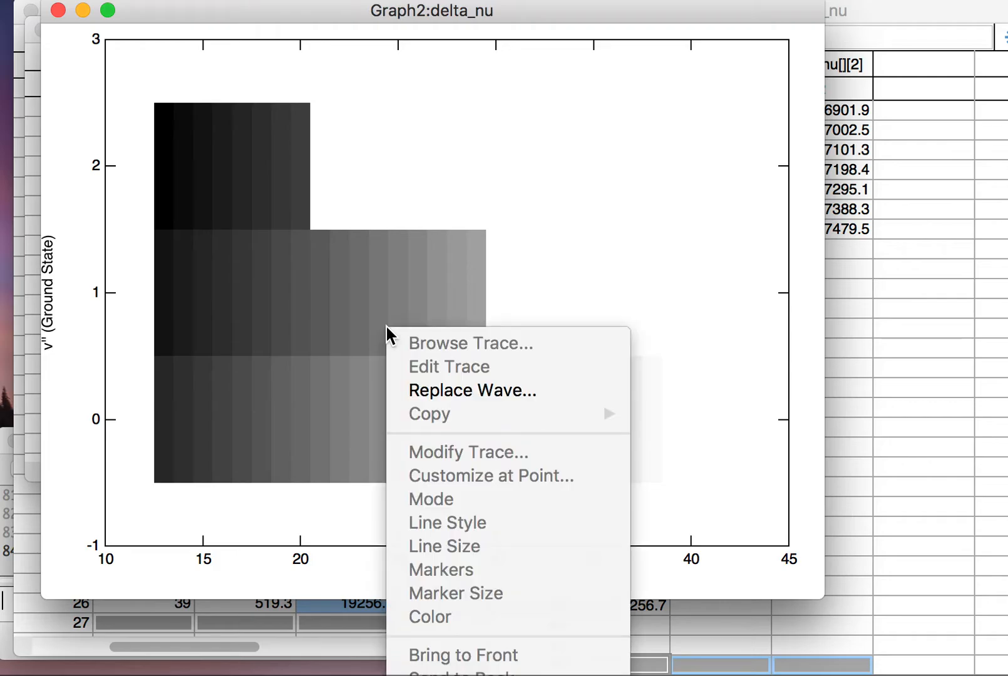
left_click(532, 259)
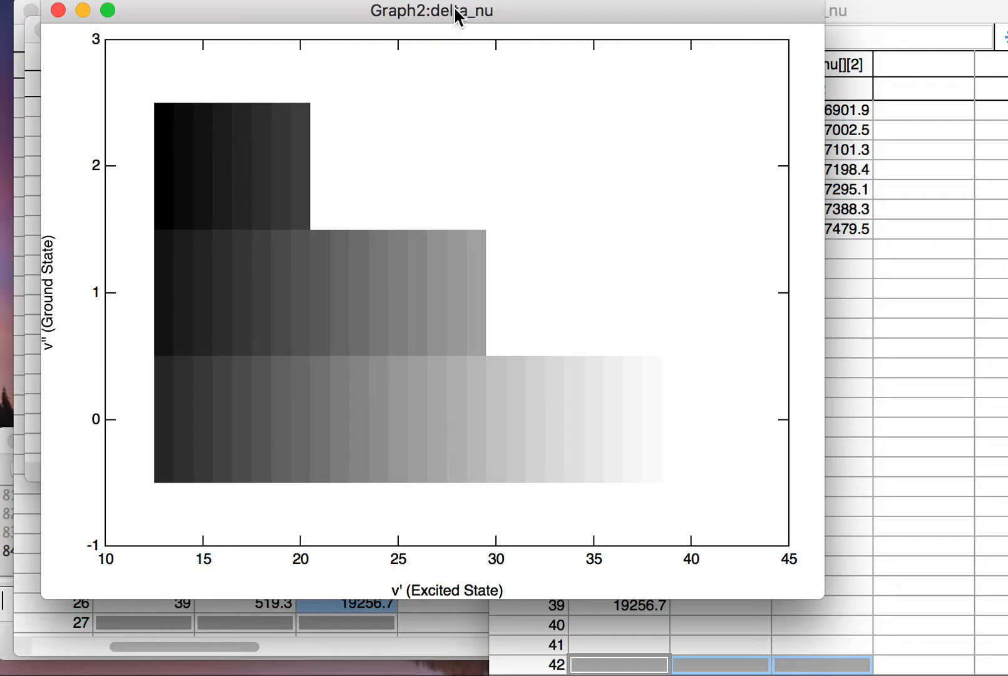
right_click(453, 55)
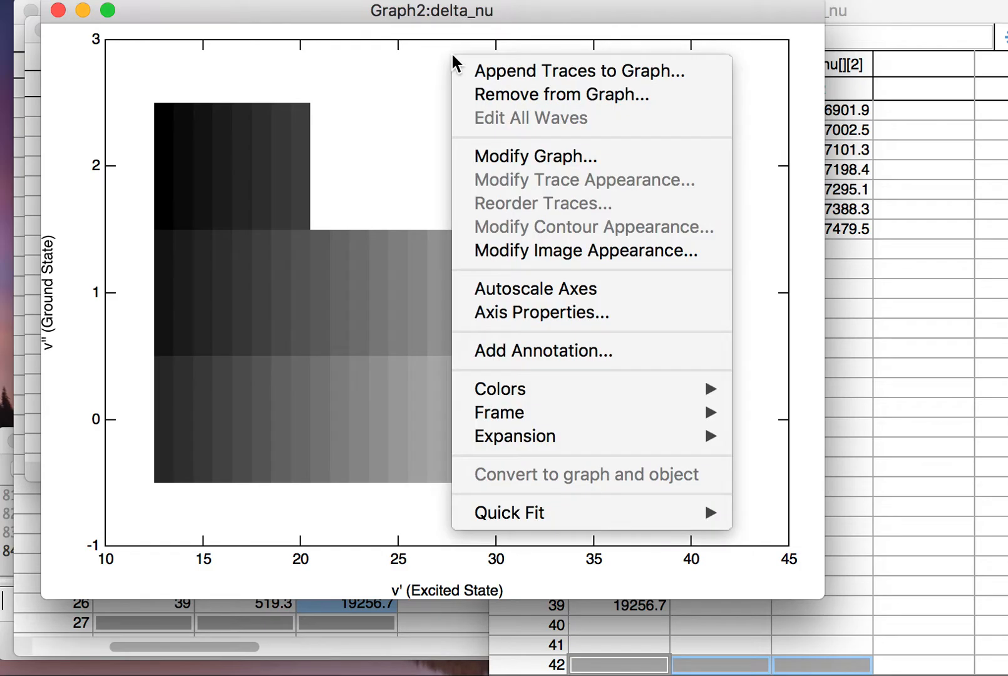
left_click(443, 124)
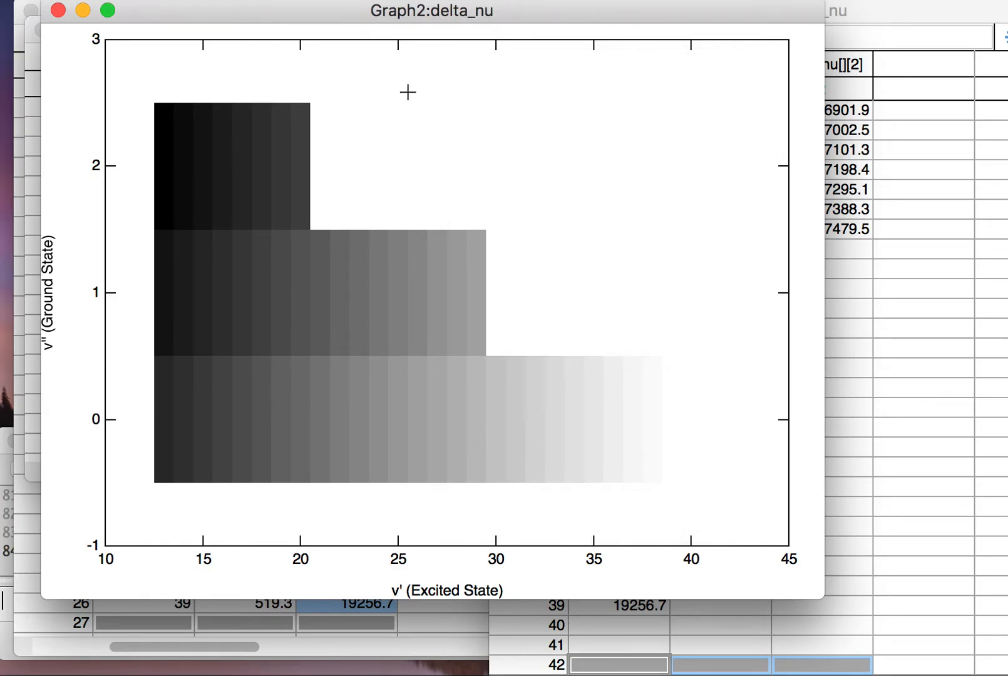
right_click(408, 92)
left_click(408, 93)
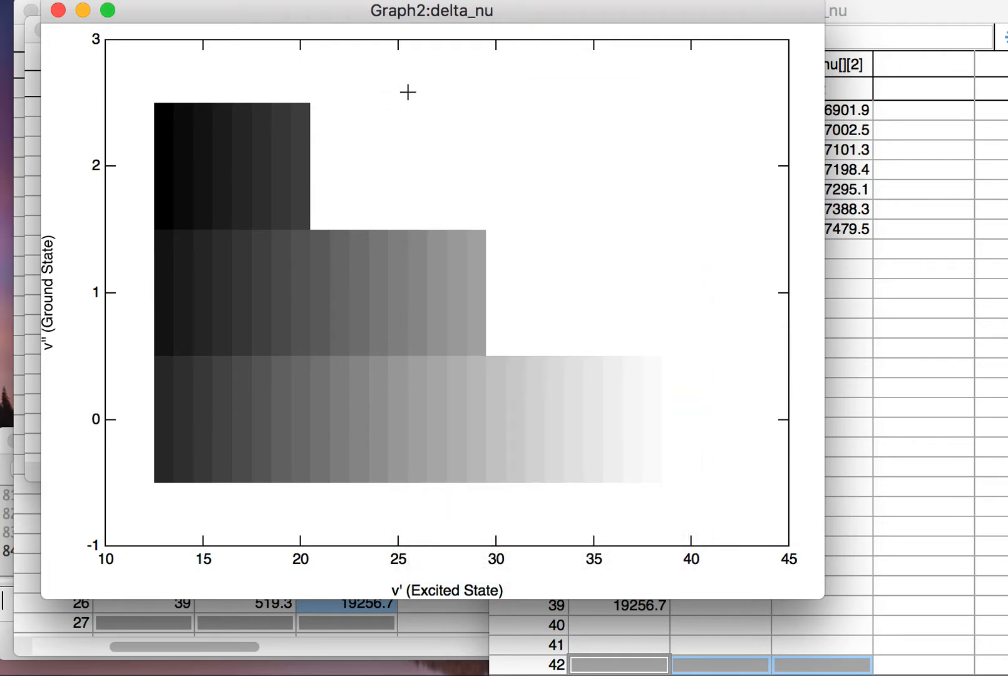
Step: Open the delta_nu image's appearance settings and set its color table to RedWhiteGreen
right_click(298, 121)
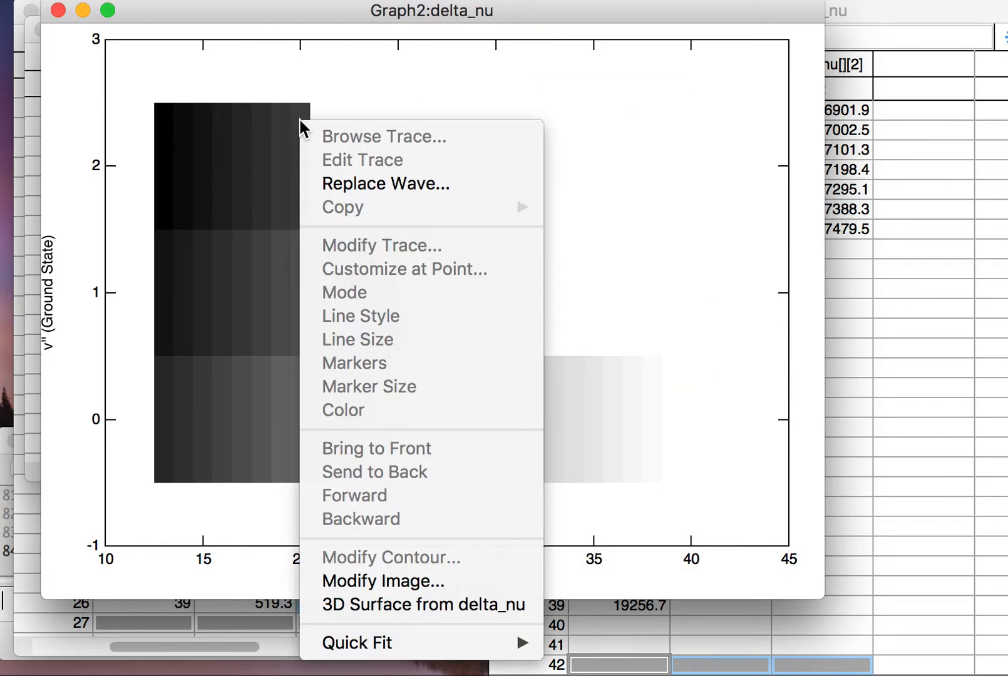
left_click(328, 581)
left_click_drag(988, 41, 281, 14)
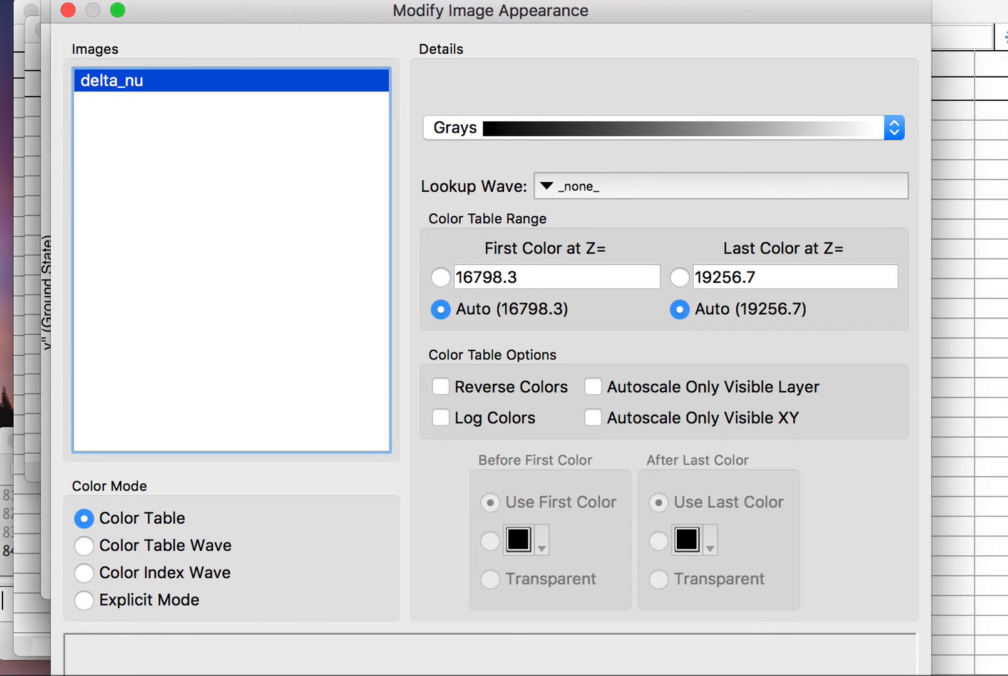
left_click_drag(930, 675, 912, 649)
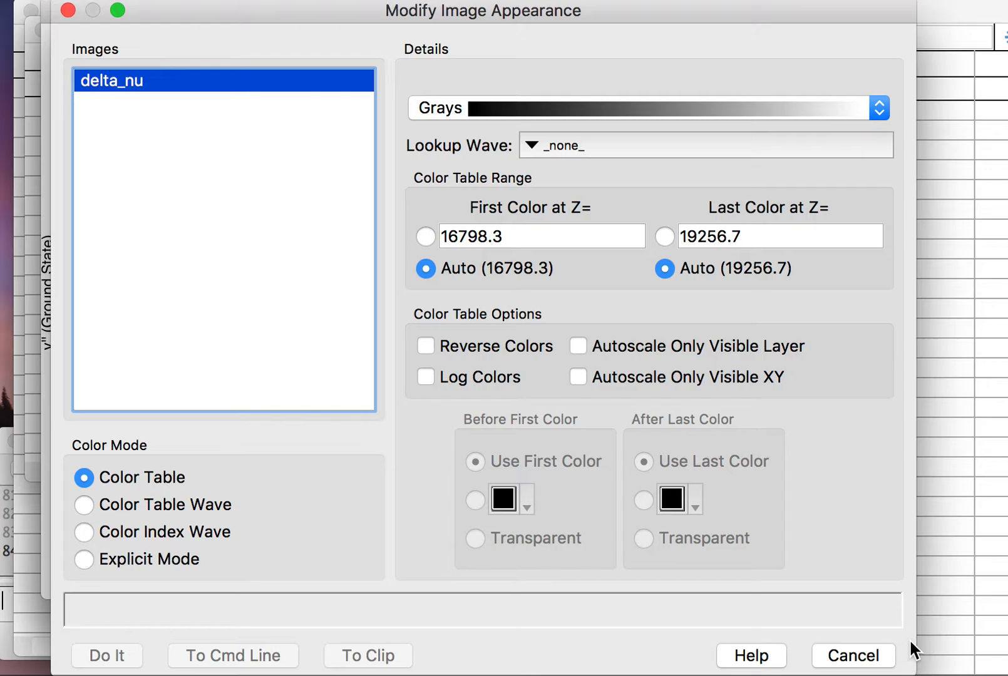
left_click(479, 113)
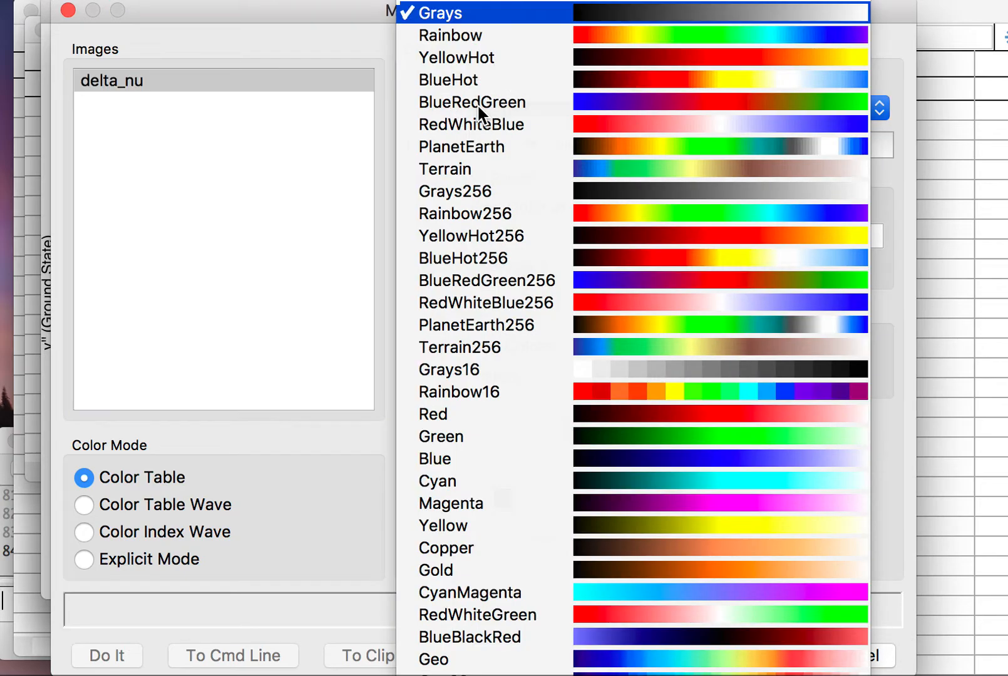
left_click(518, 621)
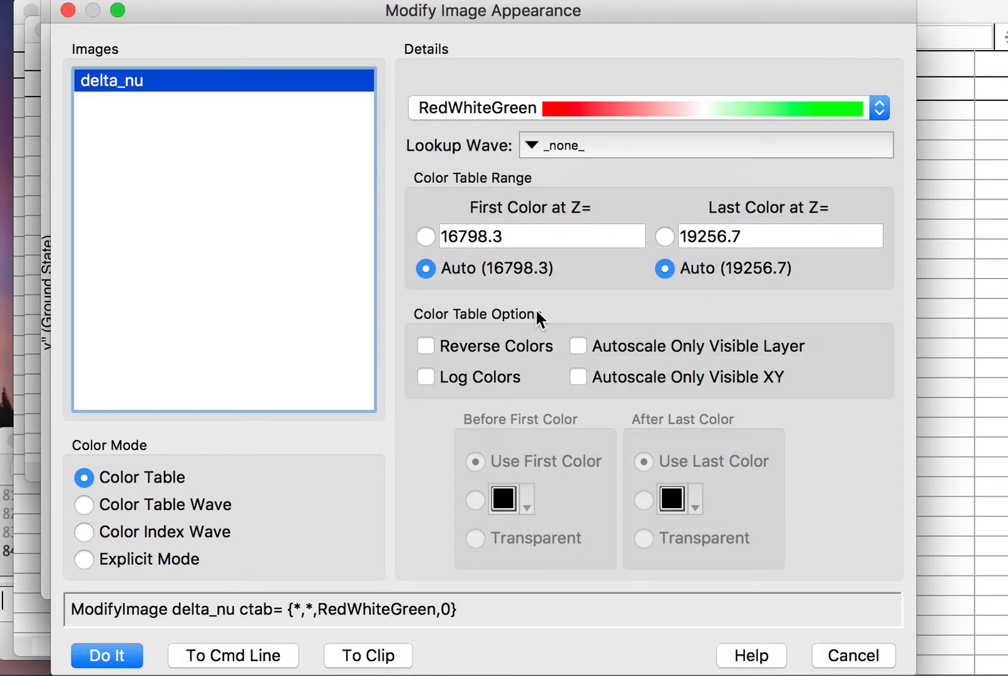
Step: Change the delta_nu image's color table to VioletOrangeYellow and apply it to the graph
left_click(483, 122)
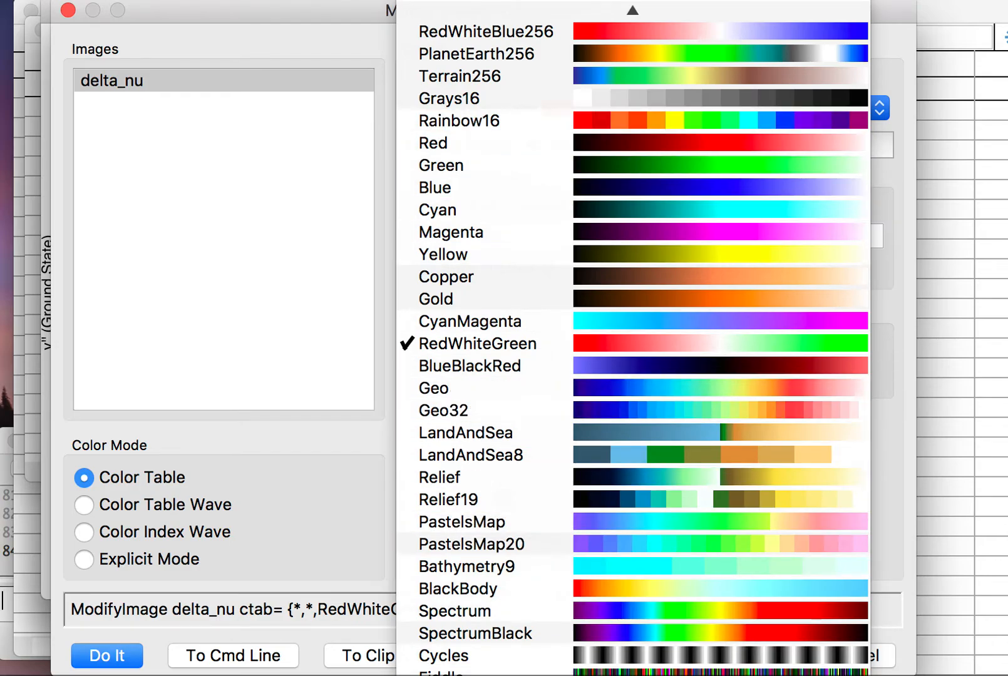
left_click(476, 674)
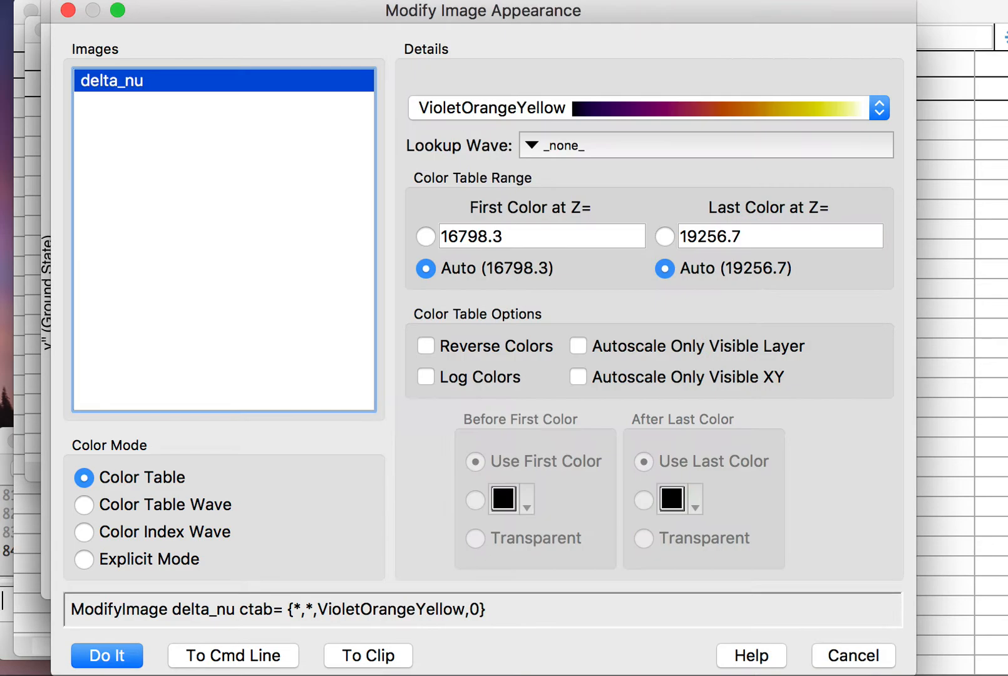
left_click(110, 656)
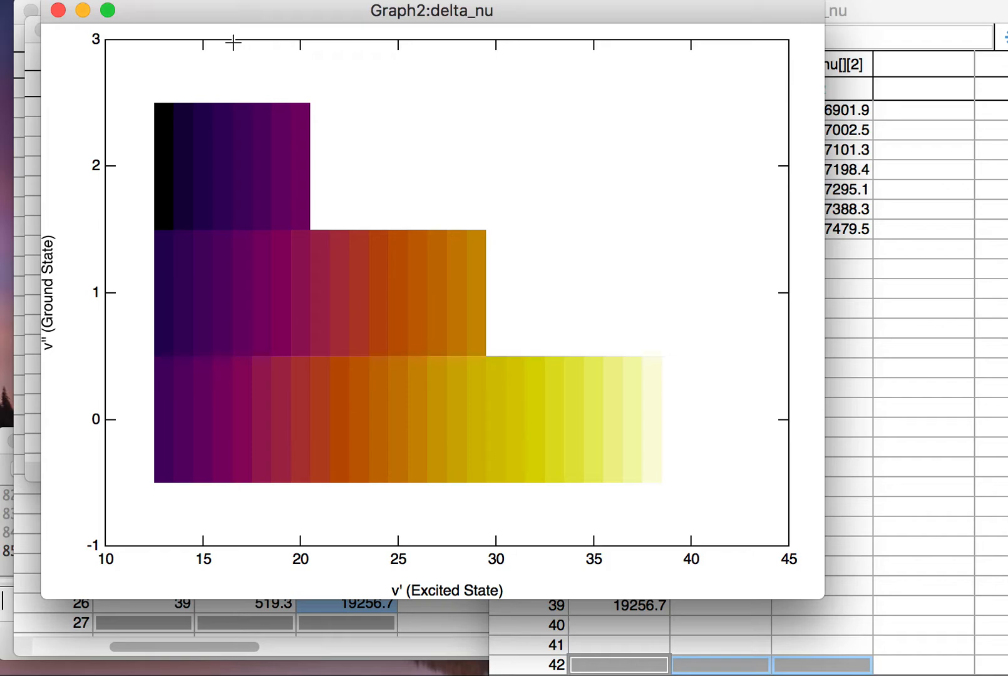
Step: Open the Curve Fitting dialog and fit its window on screen with the function and data settings displayed
left_click(343, 2)
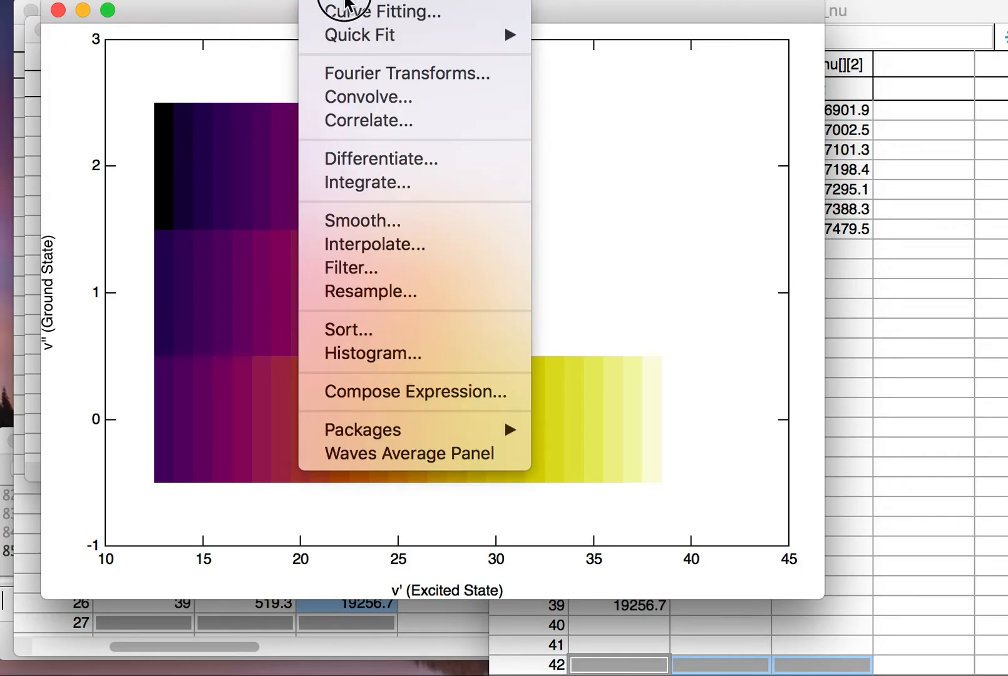
left_click(343, 11)
left_click_drag(805, 176, 225, 13)
mouse_move(982, 675)
left_mouse_down()
mouse_move(962, 655)
mouse_move(987, 652)
mouse_move(997, 666)
left_mouse_up()
left_click(276, 50)
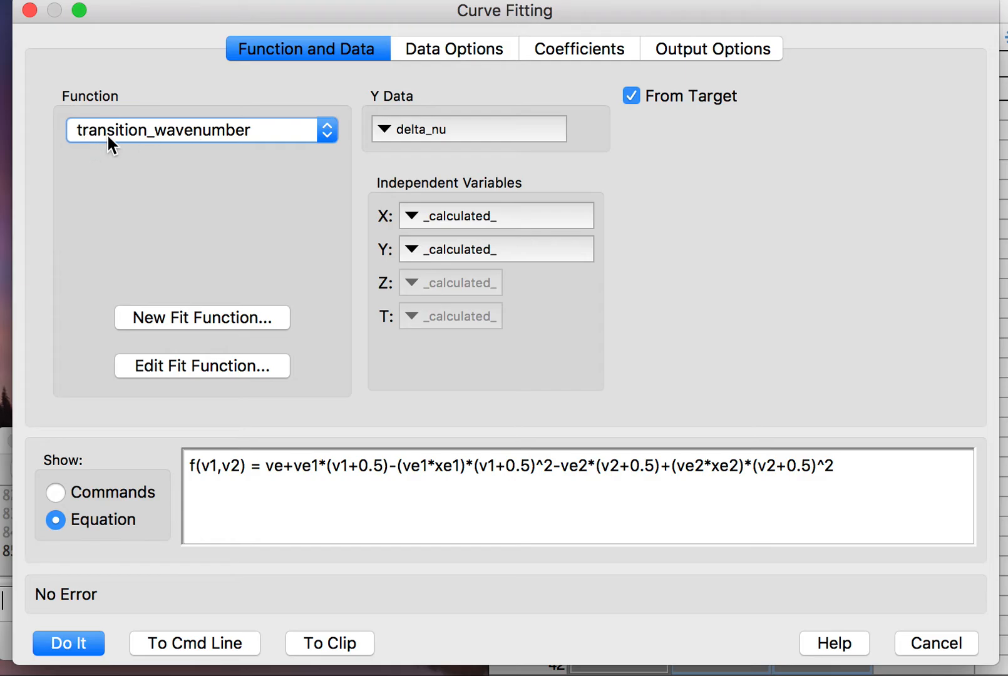
Step: Open the transition_wavenumber fit function for editing and resize its window so the whole dialog is accessible
left_click(227, 368)
left_click(574, 280)
left_click_drag(574, 280, 256, 6)
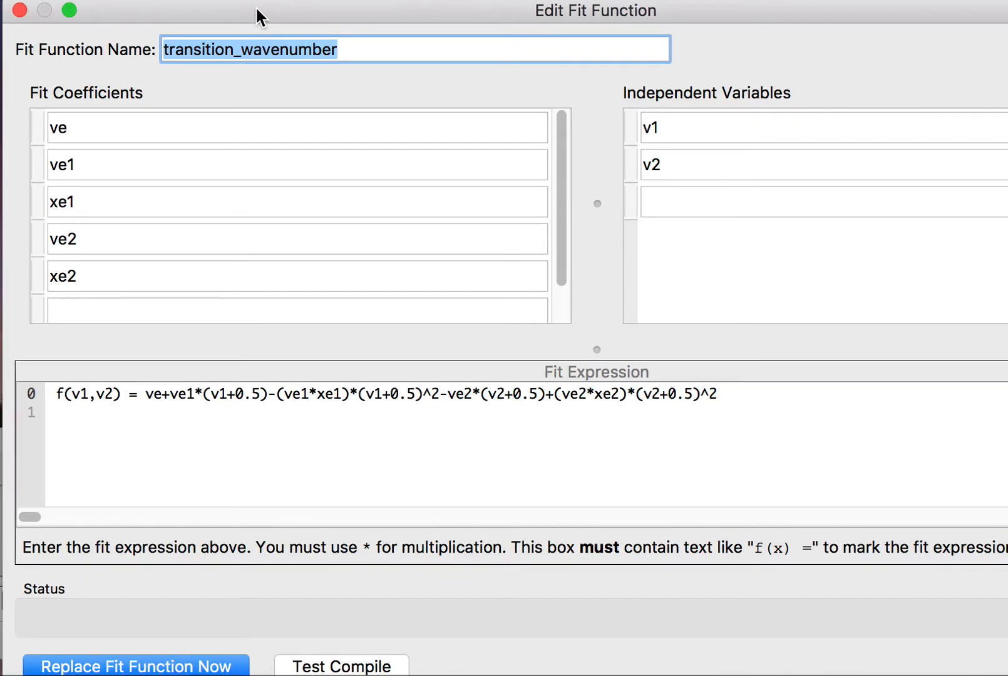
left_click_drag(1005, 673, 975, 658)
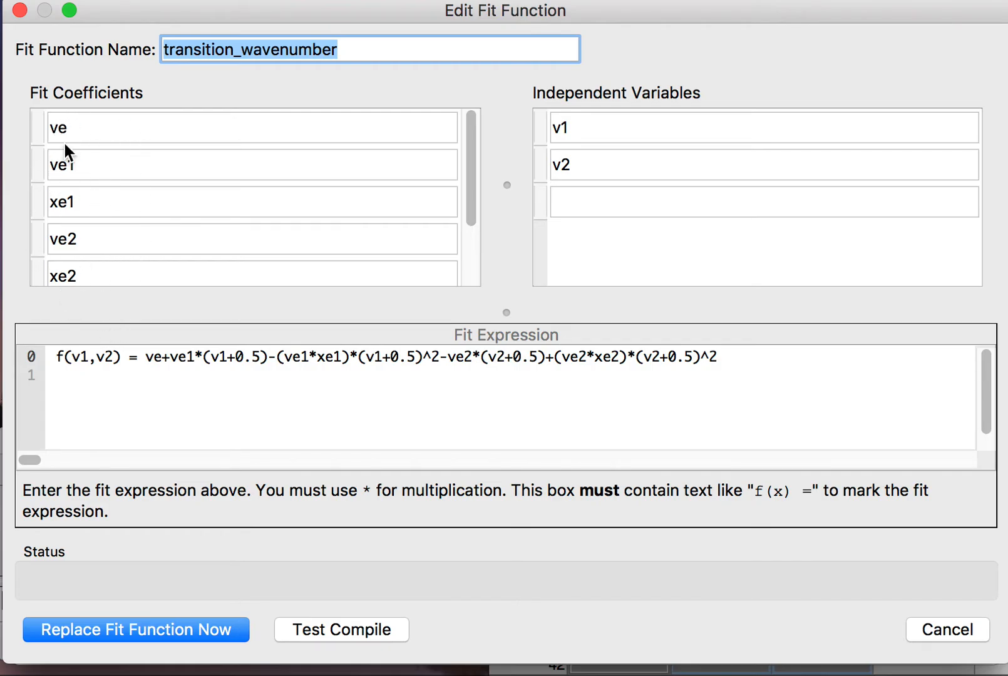
Step: Review the coefficients and variables of transition_wavenumber, test-compile it, and replace the existing fit function
mouse_move(65, 150)
mouse_move(70, 122)
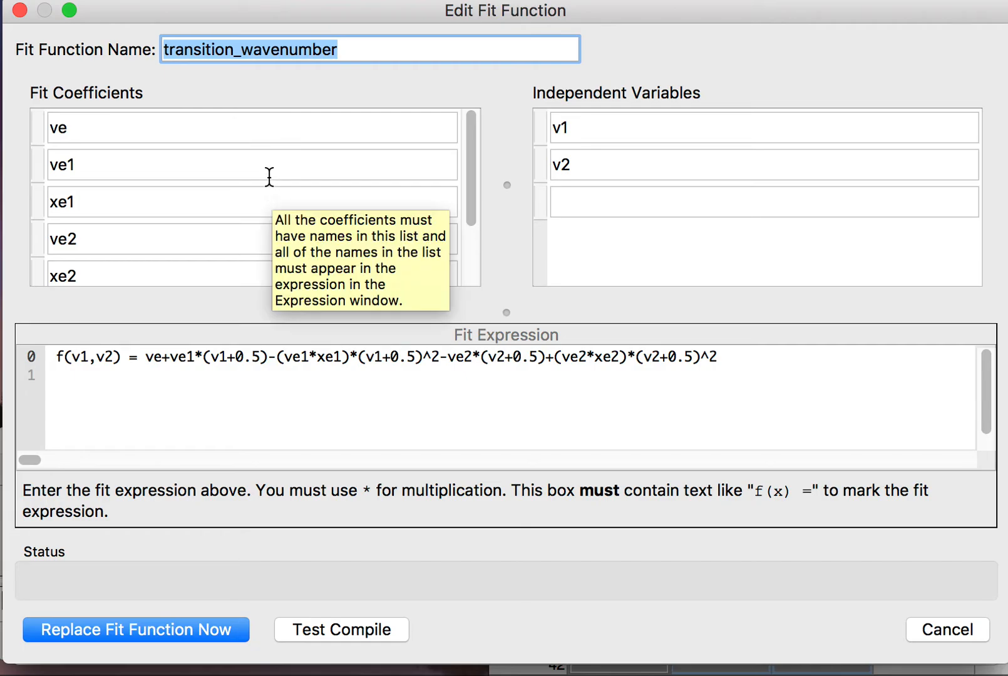
mouse_move(256, 224)
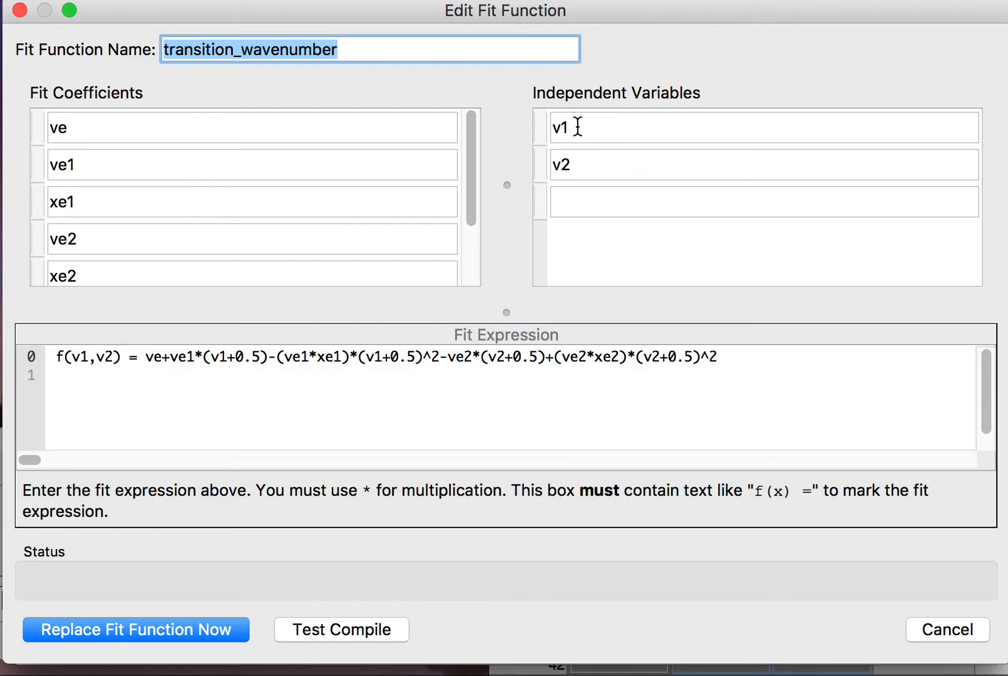
mouse_move(588, 129)
left_click(346, 629)
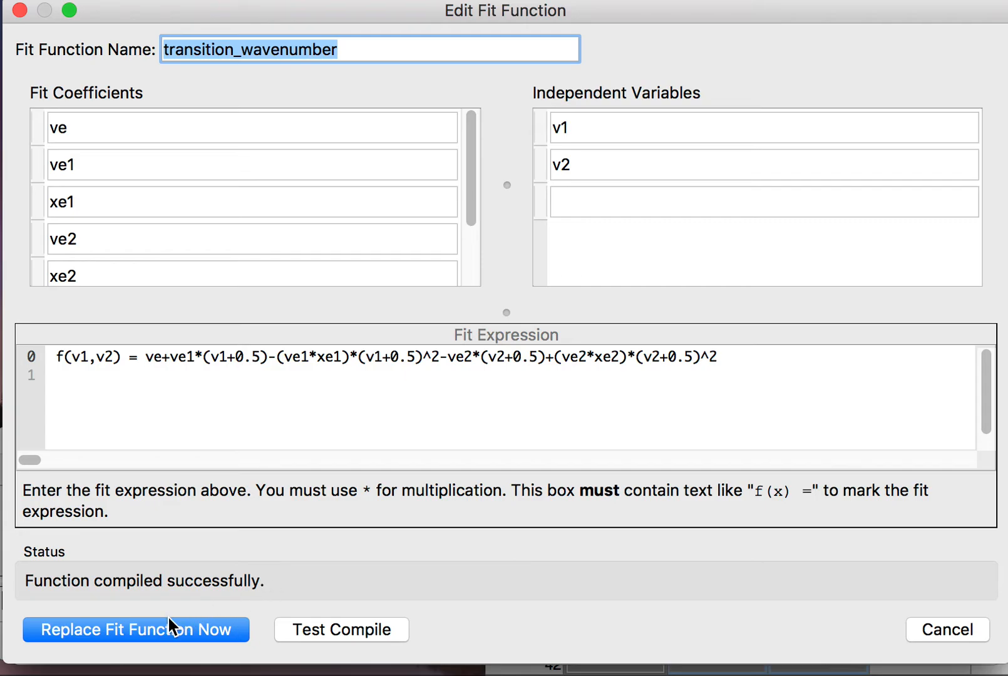
left_click(168, 636)
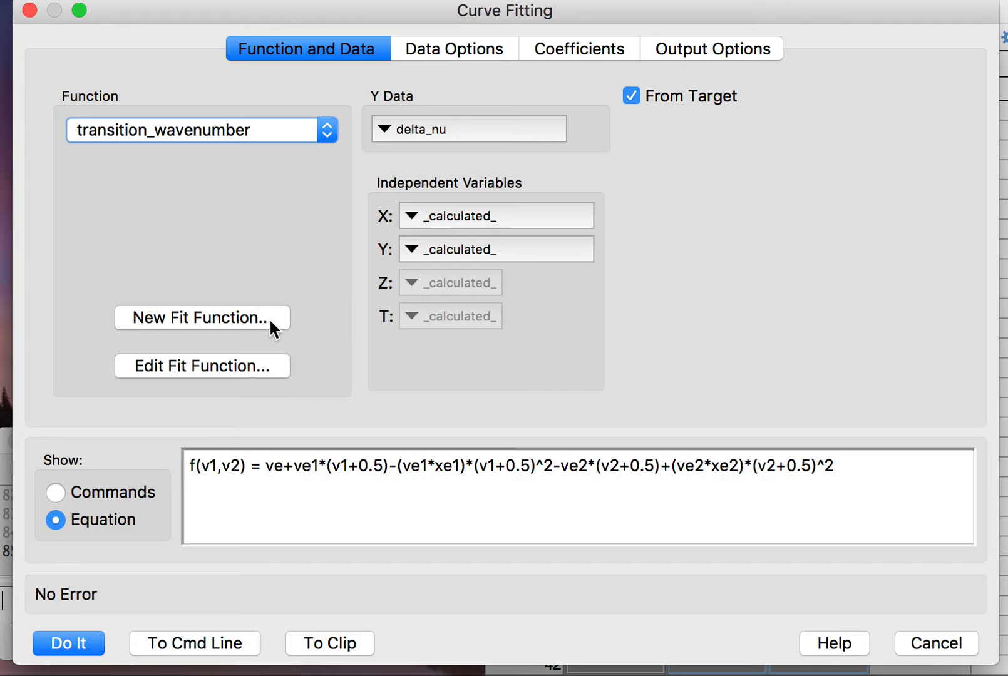
Step: Check the waves available as Y data with and without the target-only filter, keeping delta_nu selected
left_click(519, 131)
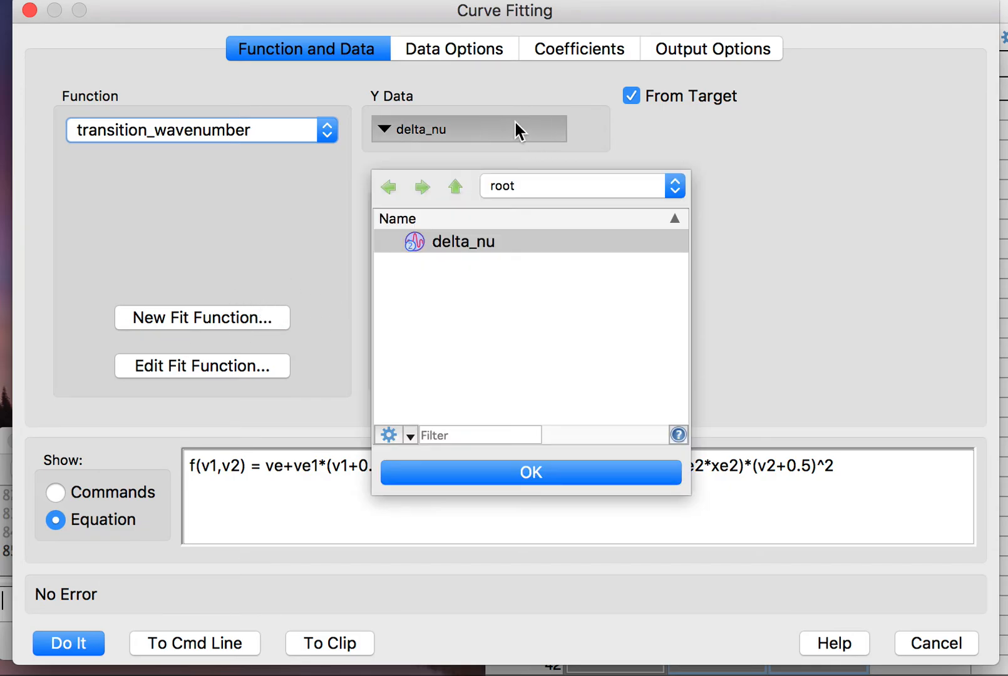
left_click(467, 241)
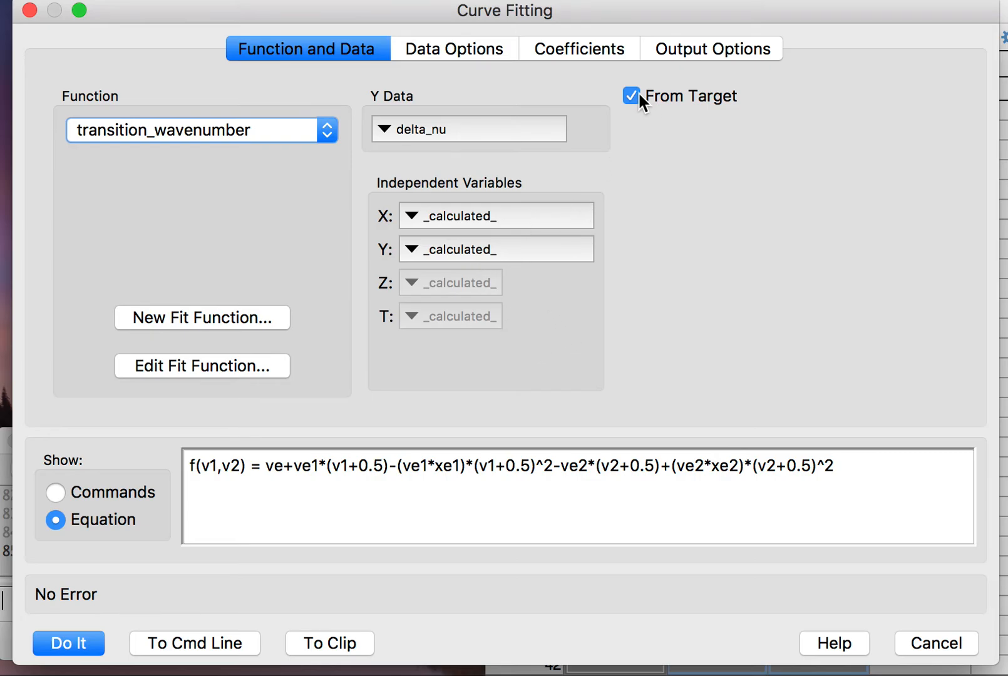
left_click(529, 137)
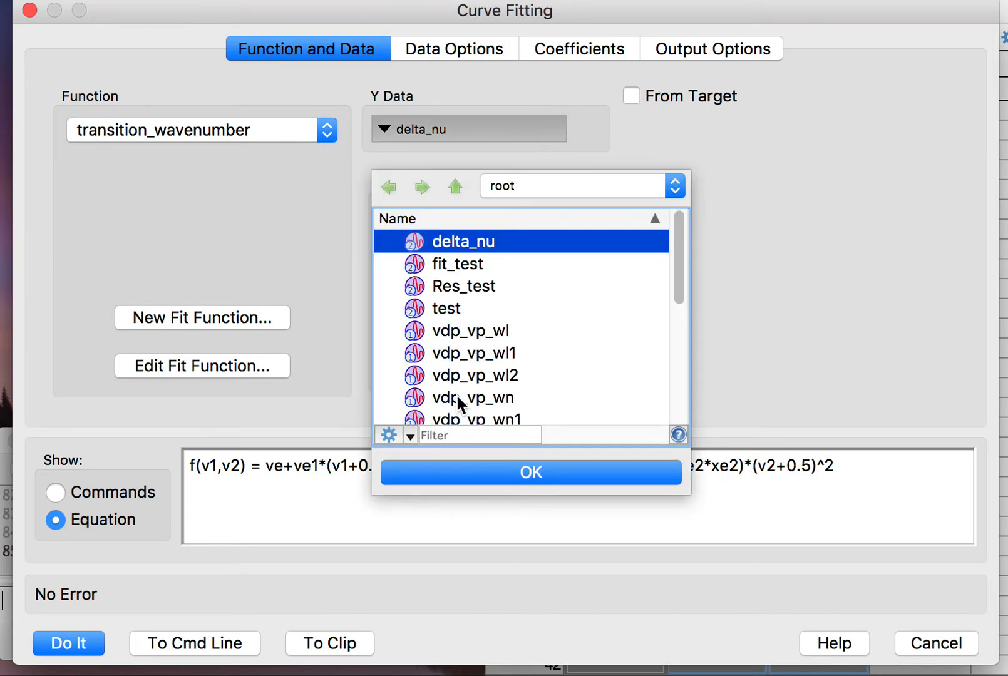
scroll(459, 399, "down", 5)
scroll(461, 397, "up", 5)
left_click(658, 146)
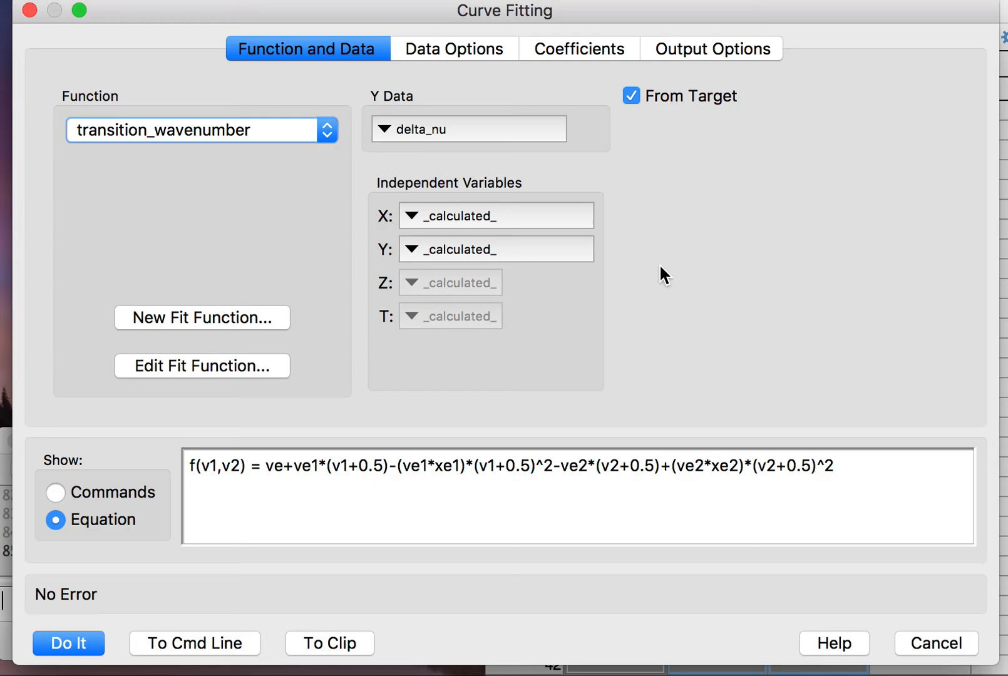
Step: Leave the data options at their defaults and set the initial guess for coefficient ve1 to 120
left_click(467, 45)
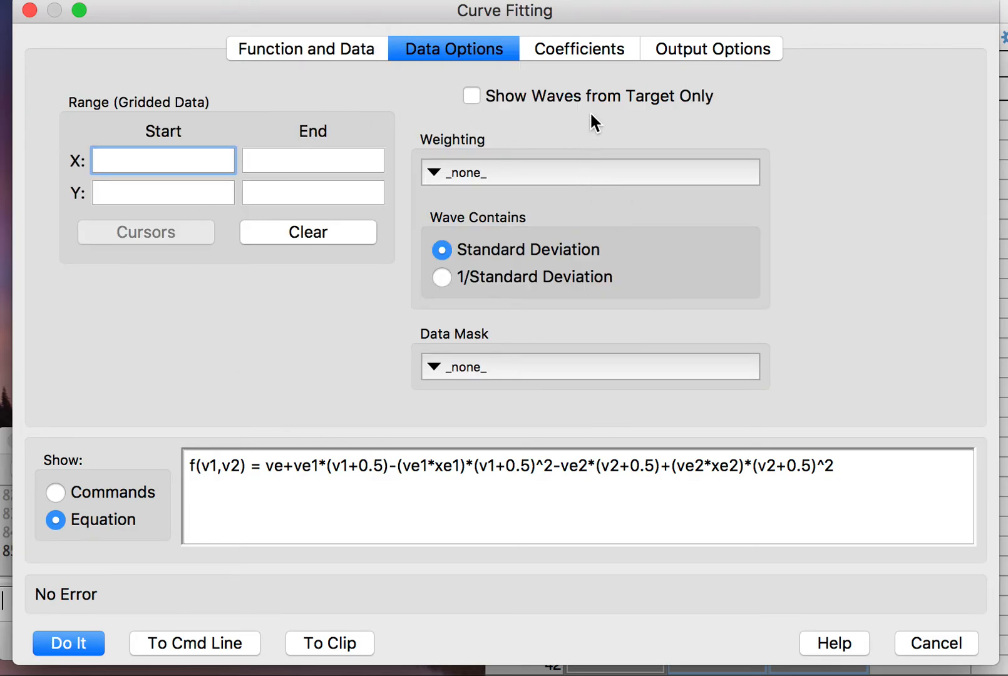
left_click(588, 43)
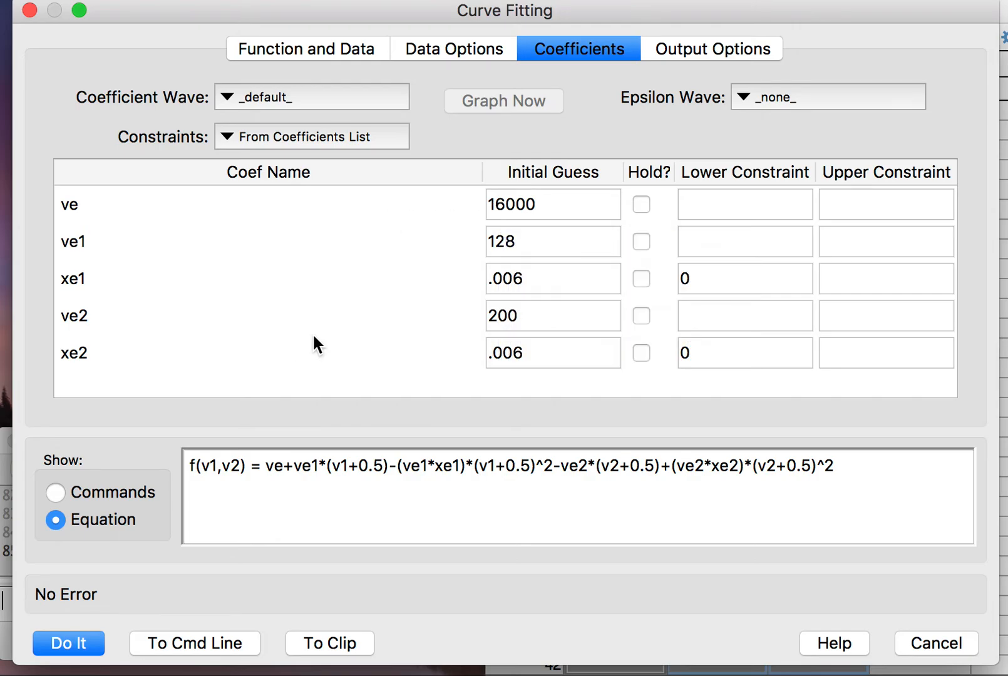
left_click(529, 244)
key("BackSpace")
type("0")
left_click(540, 278)
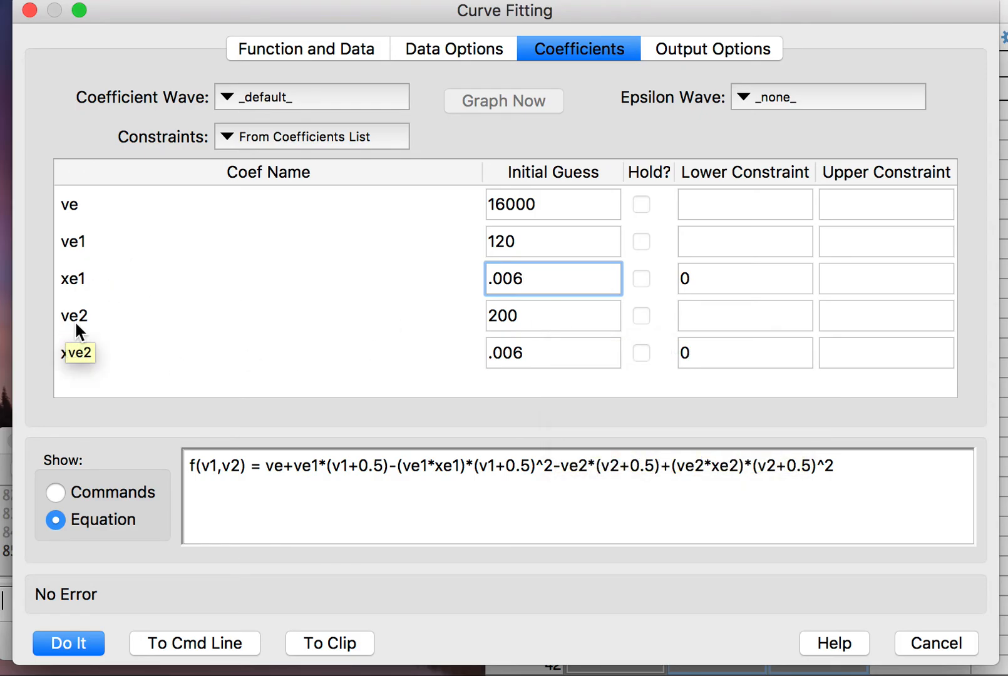
left_click(424, 376)
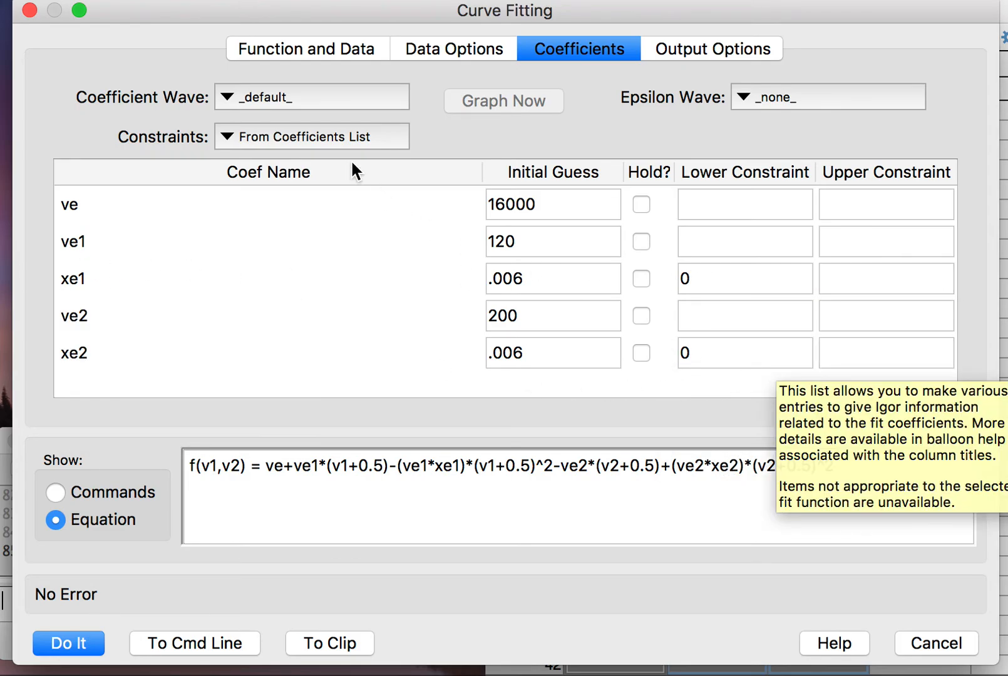
Step: Try setting the coefficient constraints to _none_, and restore them to From Coefficients List
left_click(345, 139)
left_click(322, 272)
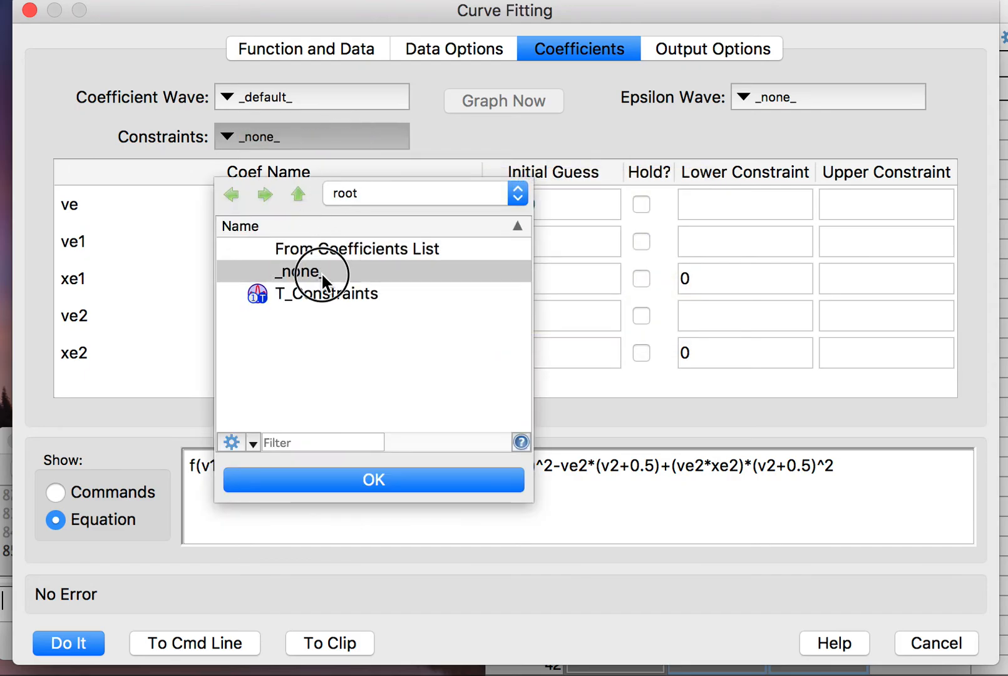
left_click(322, 281)
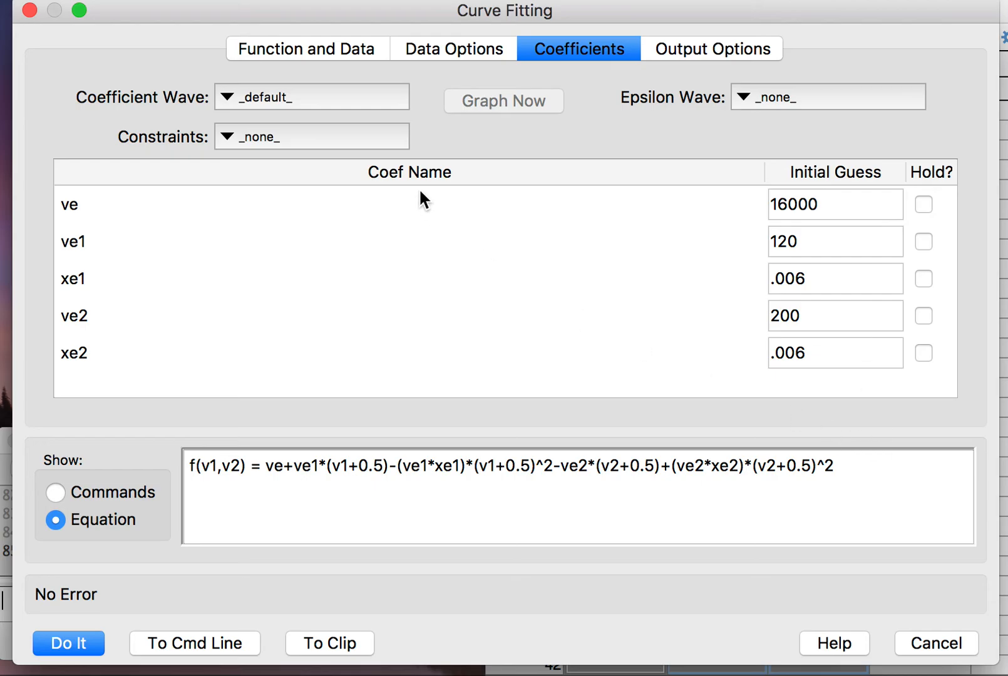
left_click_drag(347, 130, 337, 251)
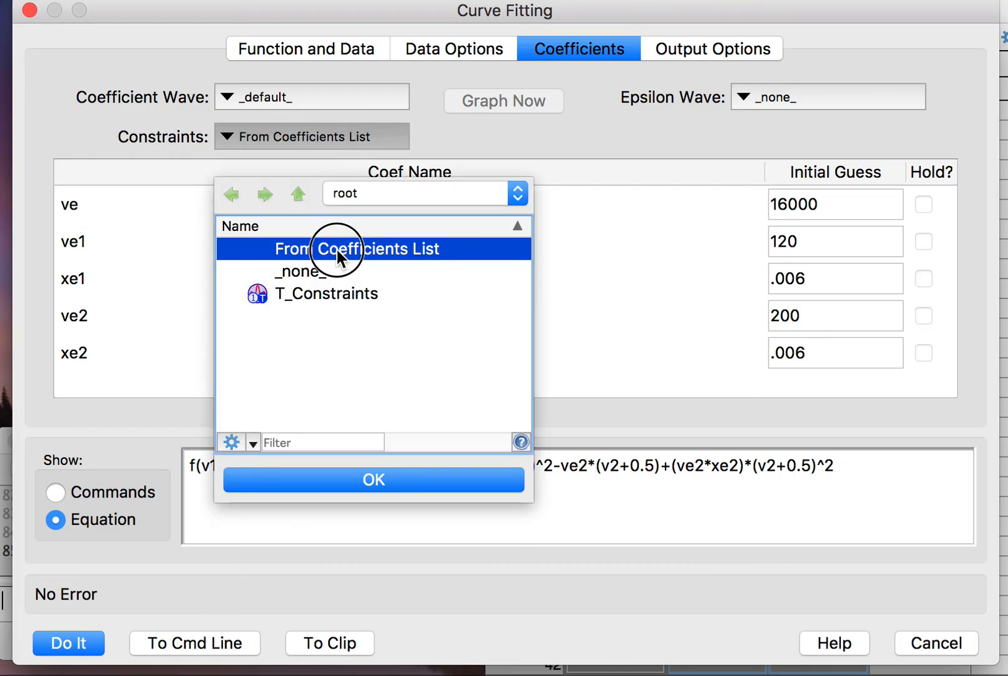
left_click(337, 250)
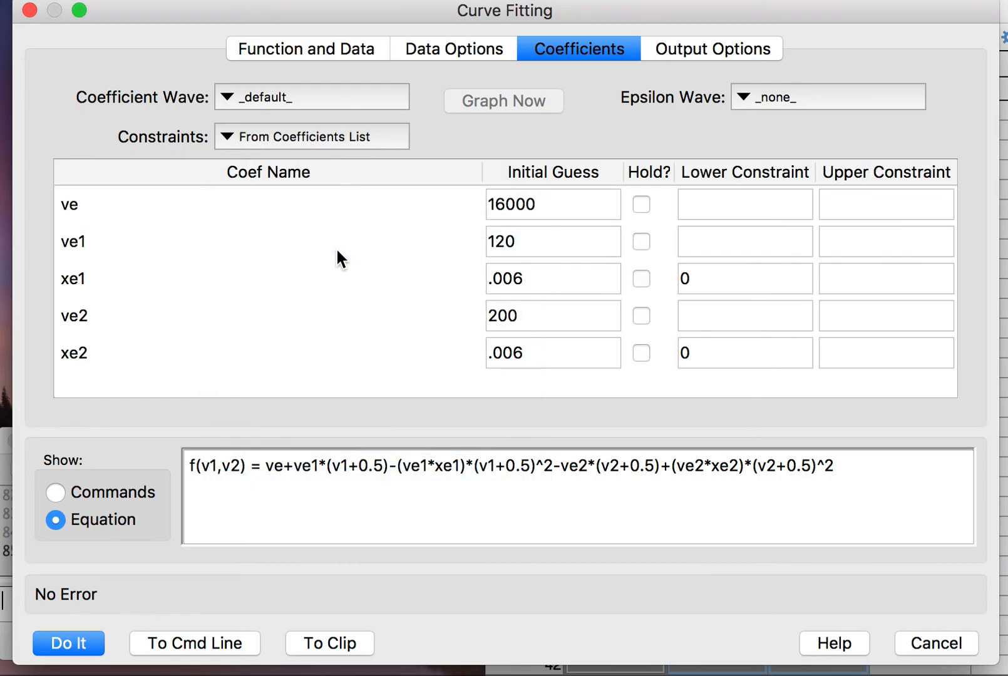
Step: Check the lower constraints of xe1 and xe2 and the output options, and run the fit
left_click(709, 281)
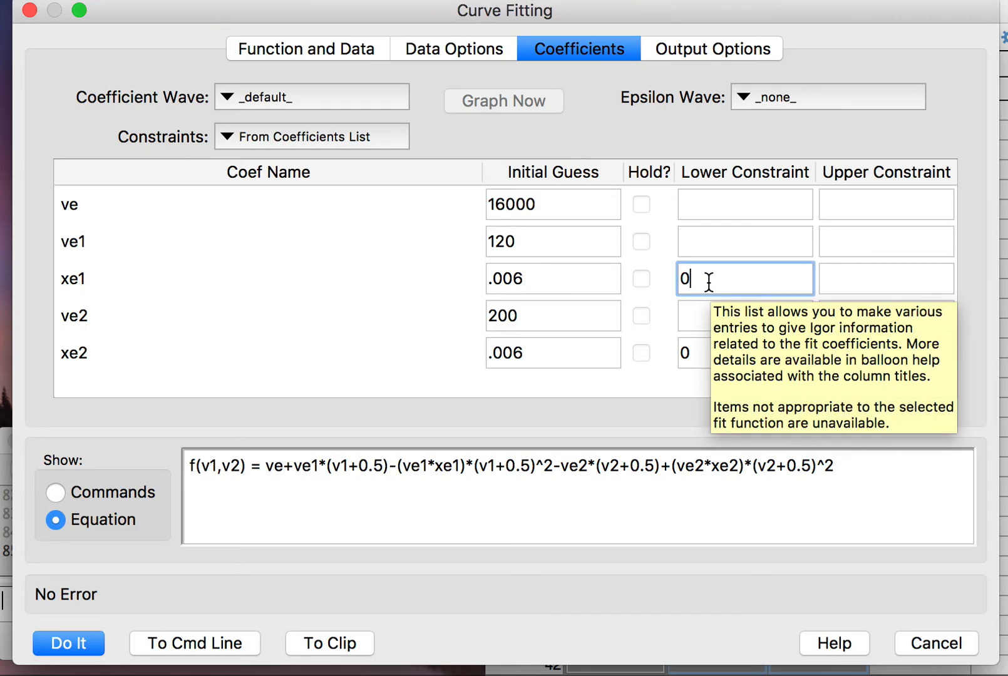
left_click(686, 357)
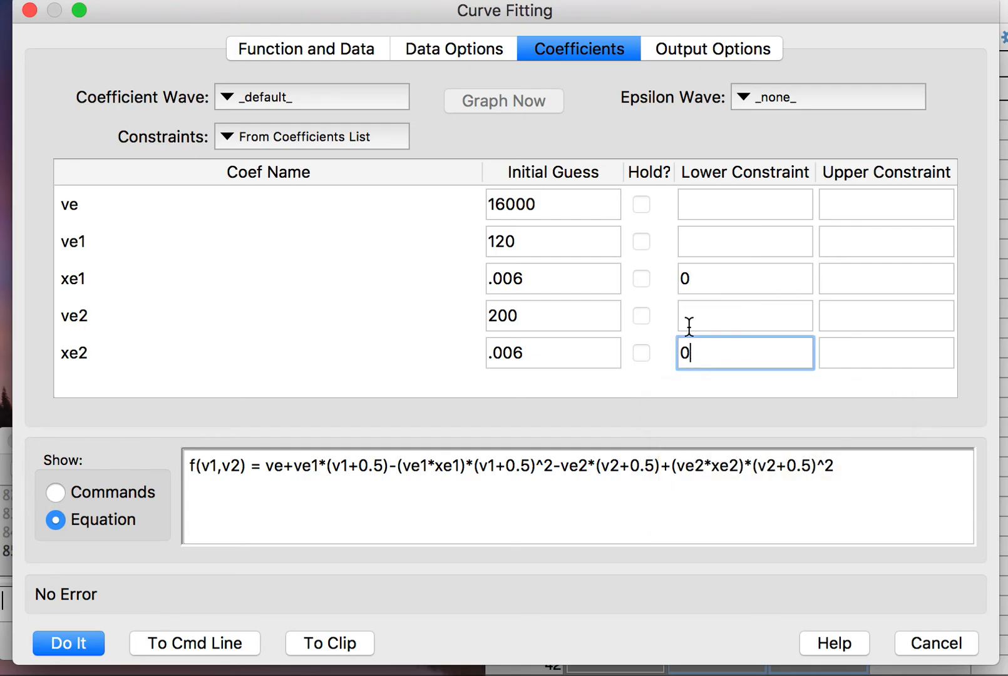
left_click(721, 47)
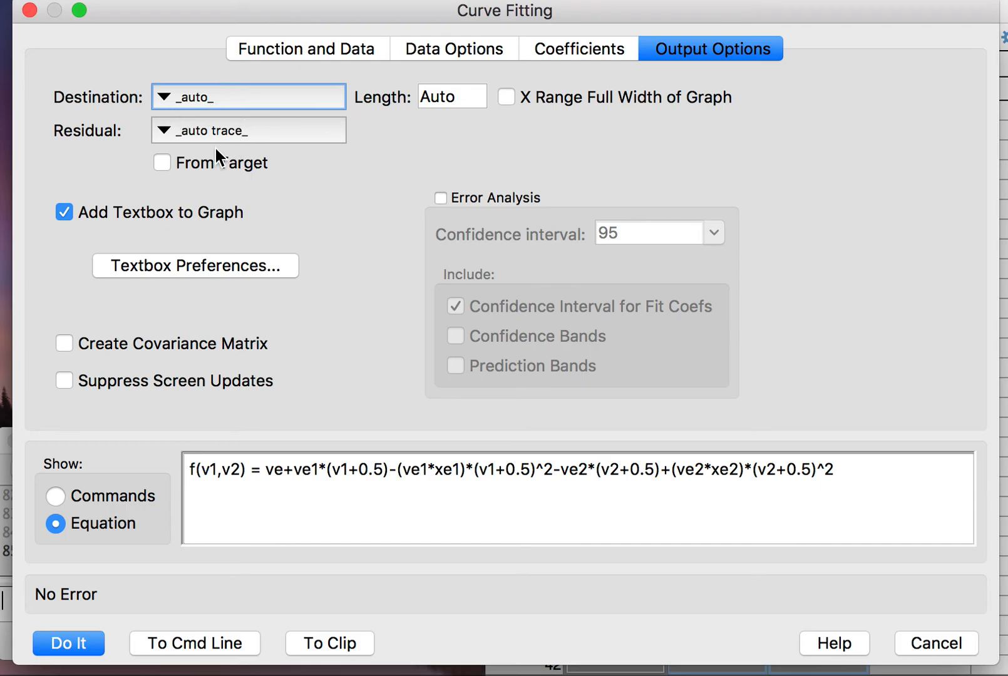
left_click(68, 652)
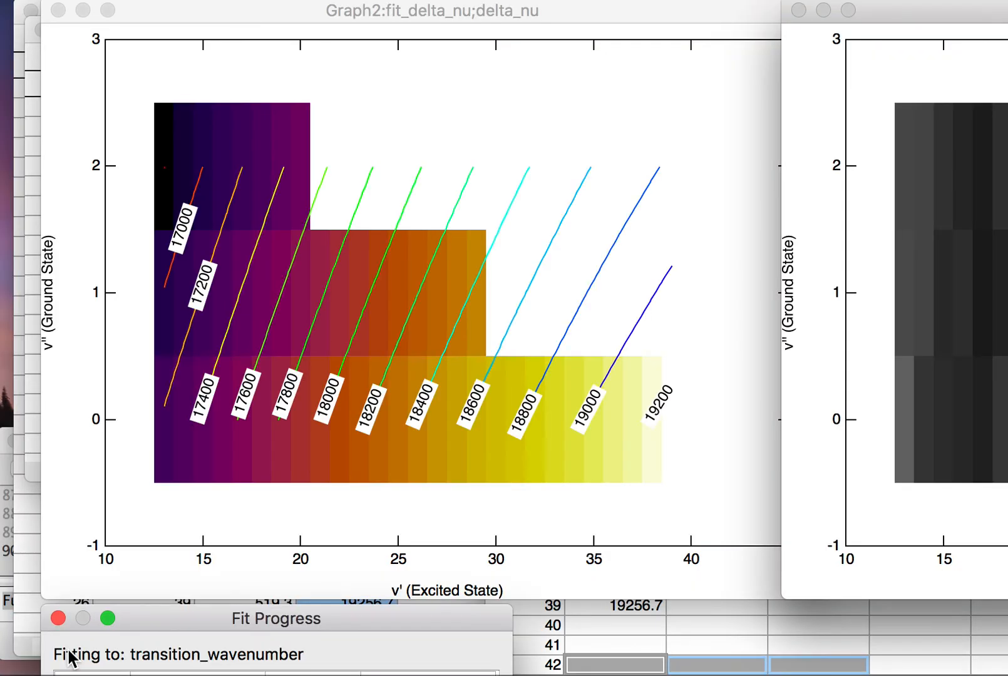
Step: Accept the completed fit and position its results box in the empty area above the delta_nu image
left_click_drag(278, 623, 298, 150)
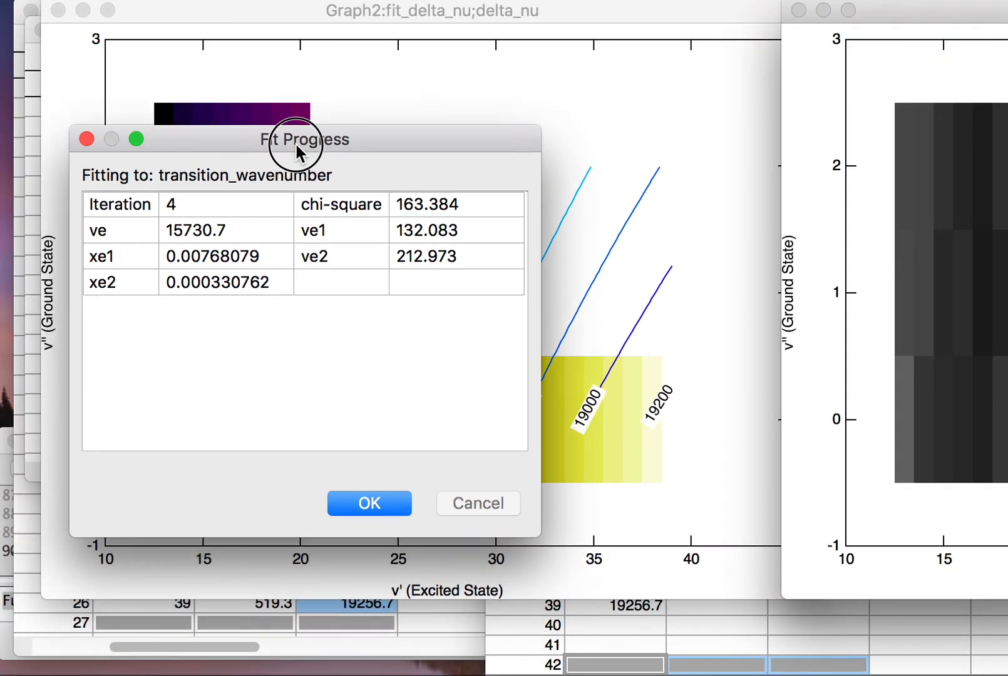
left_click_drag(984, 8, 1007, 41)
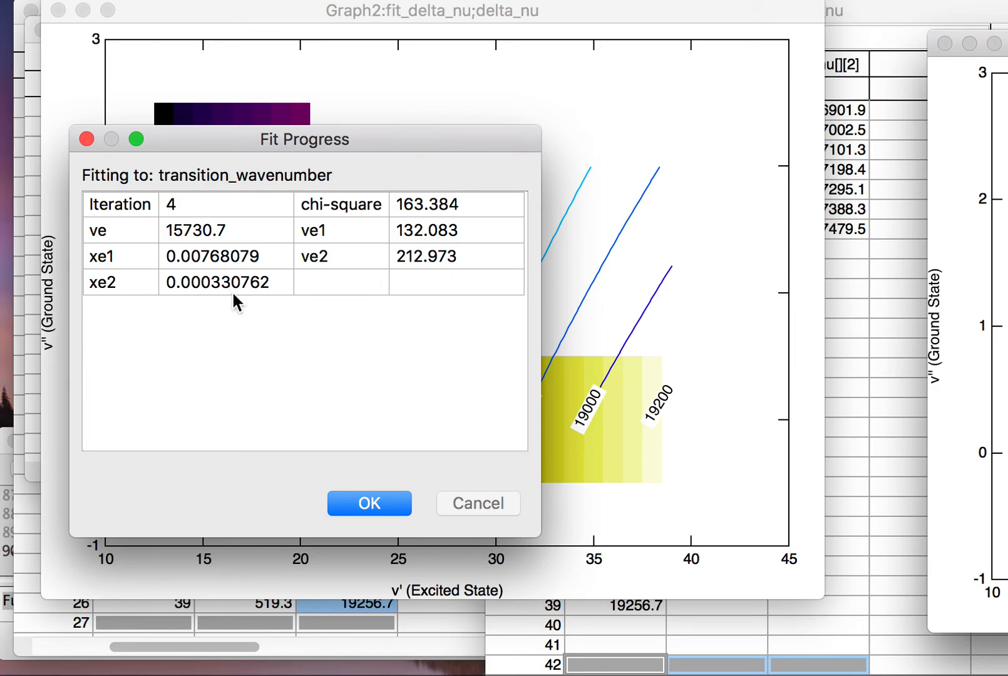
left_click(354, 501)
mouse_move(706, 168)
left_mouse_down()
mouse_move(720, 170)
mouse_move(727, 136)
mouse_move(700, 152)
left_mouse_up()
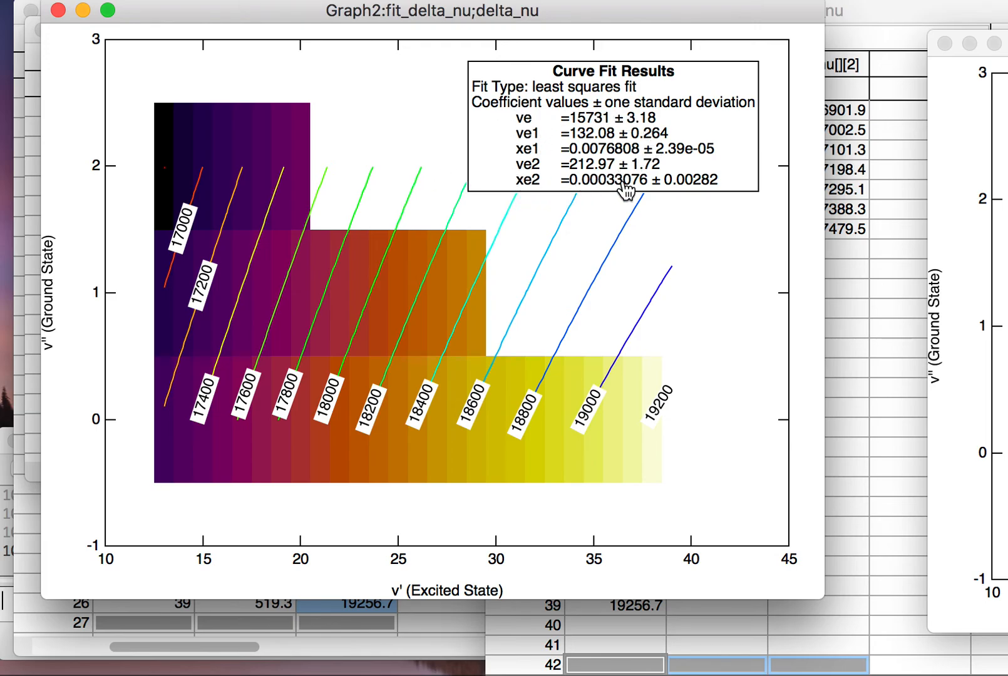
Step: Bring the Res_delta_nu residual graph into view and set its image color table to VioletOrangeYellow
left_click_drag(1002, 44, 557, 30)
left_click_drag(441, 44, 437, 44)
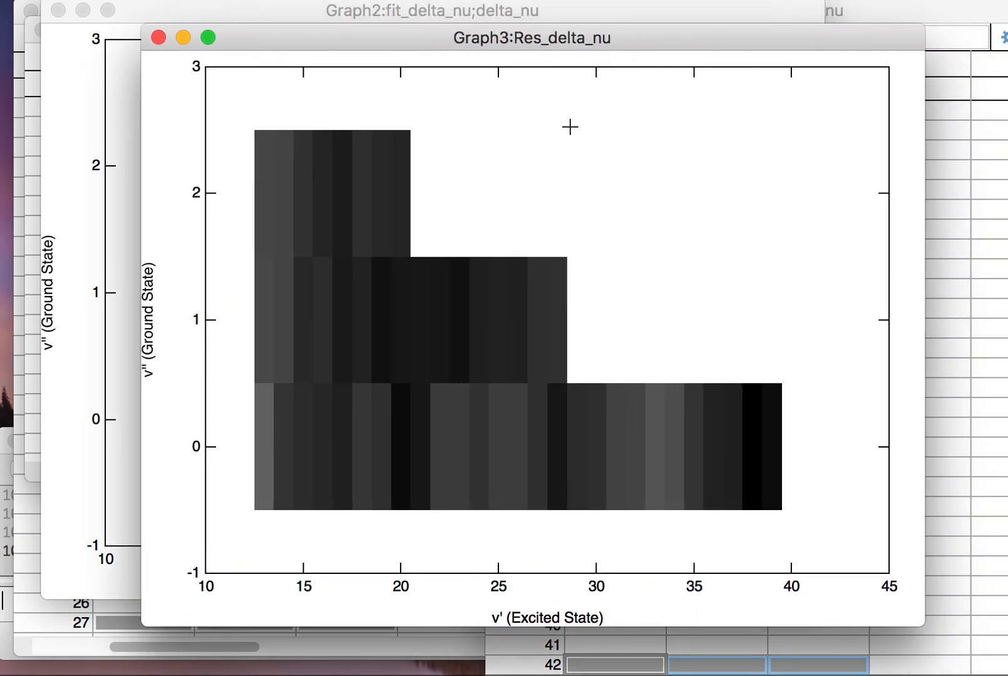
right_click(445, 302)
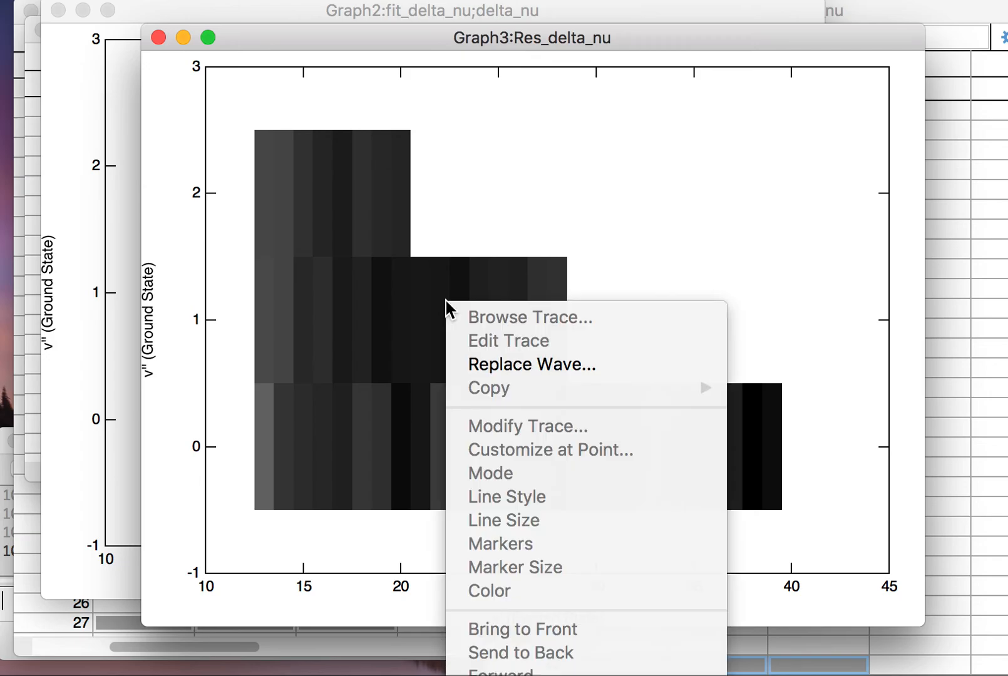
left_click(540, 162)
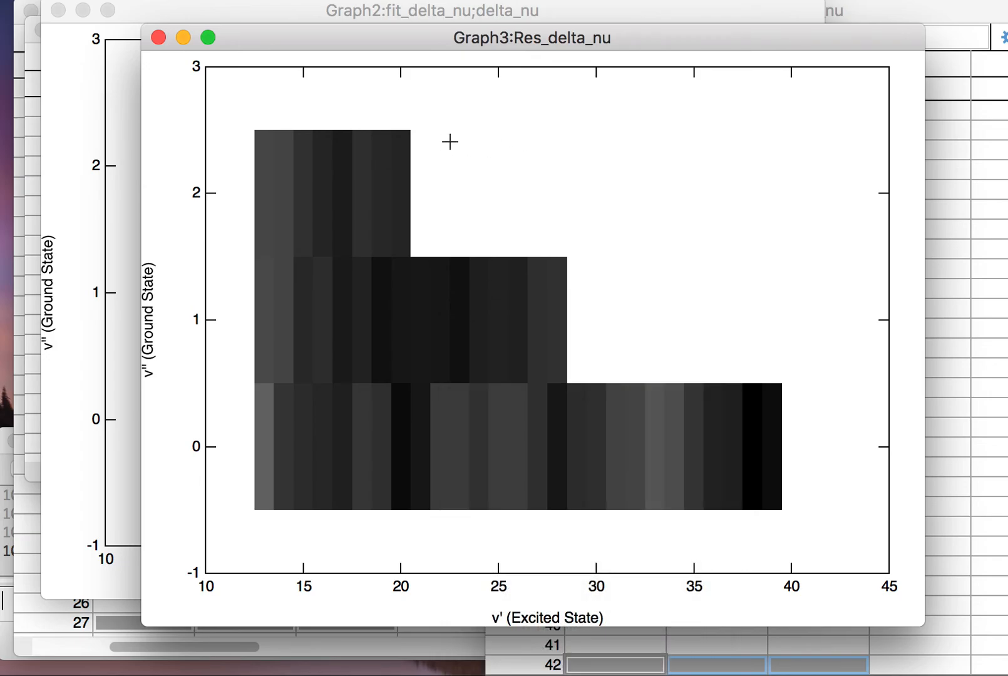
right_click(405, 141)
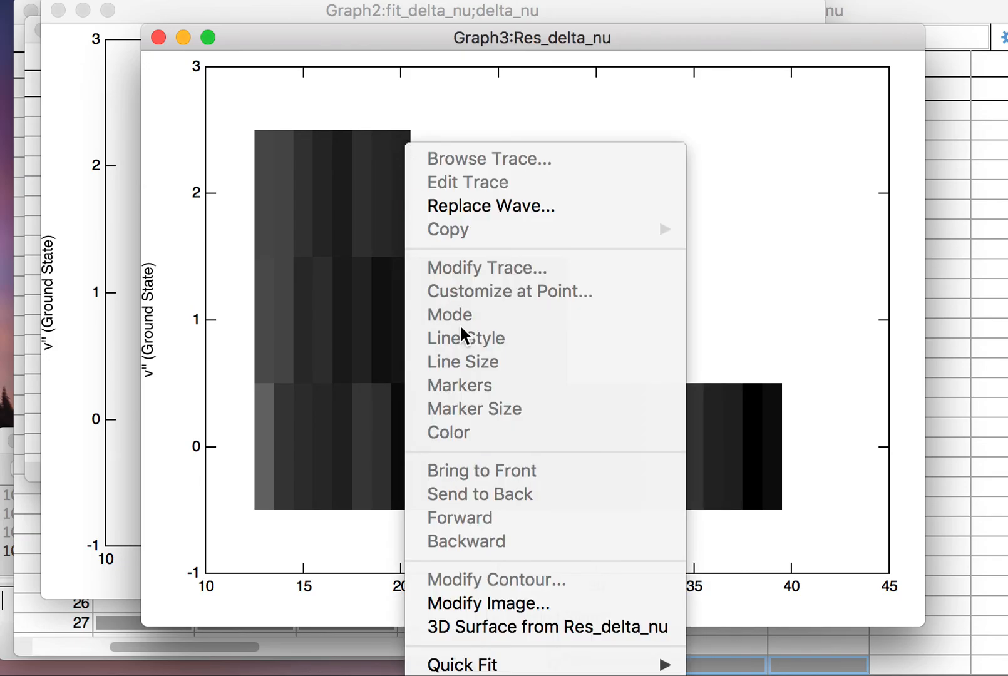
left_click(508, 605)
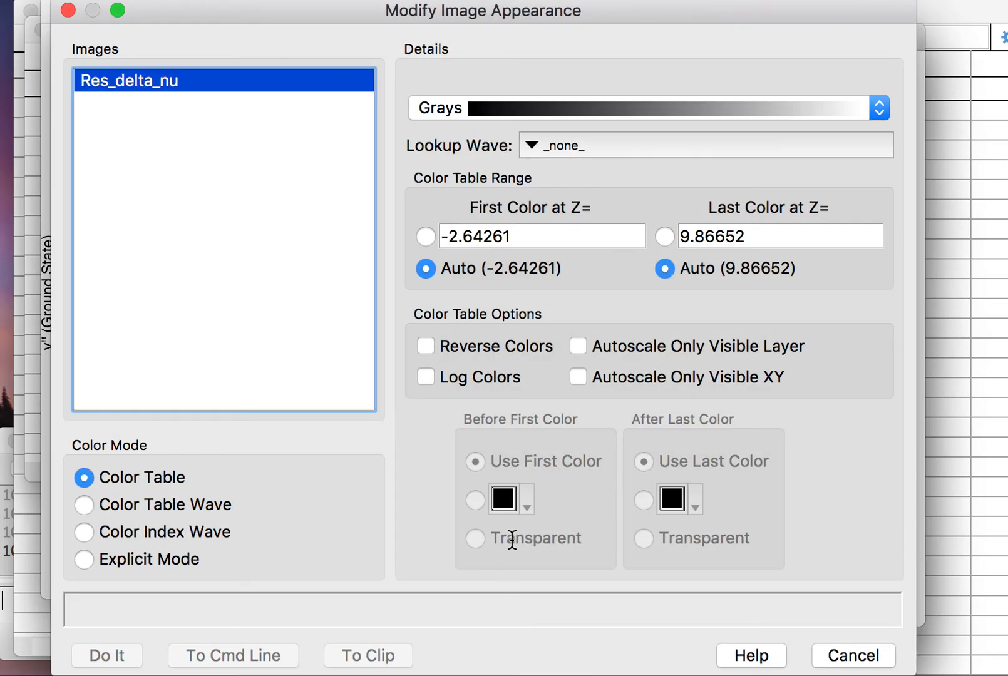
left_click(449, 107)
scroll(633, 338, "down", 5)
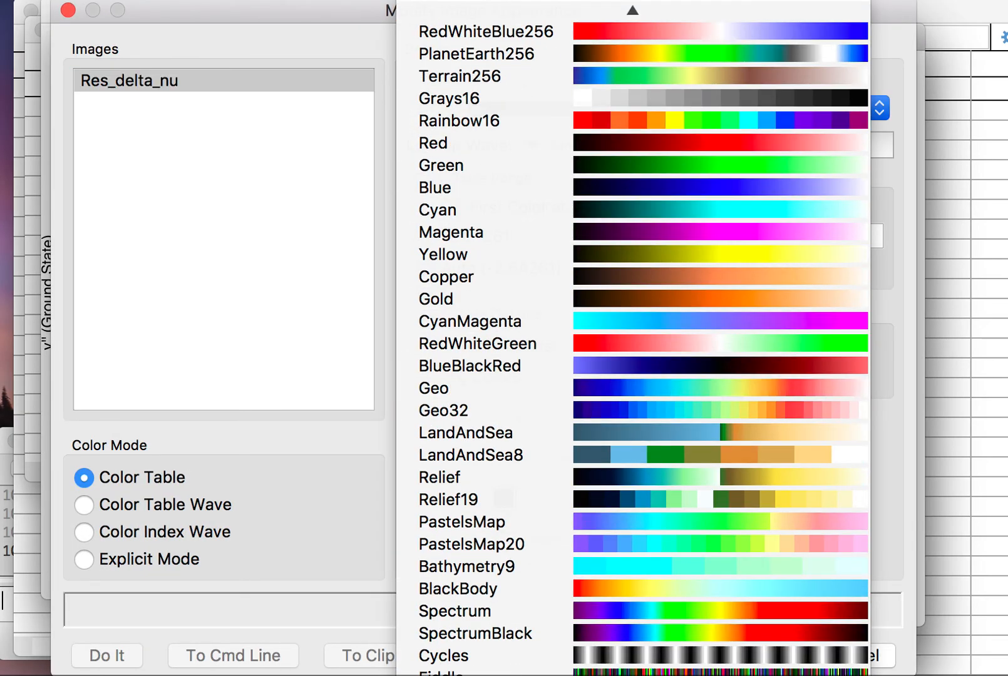
left_click(476, 675)
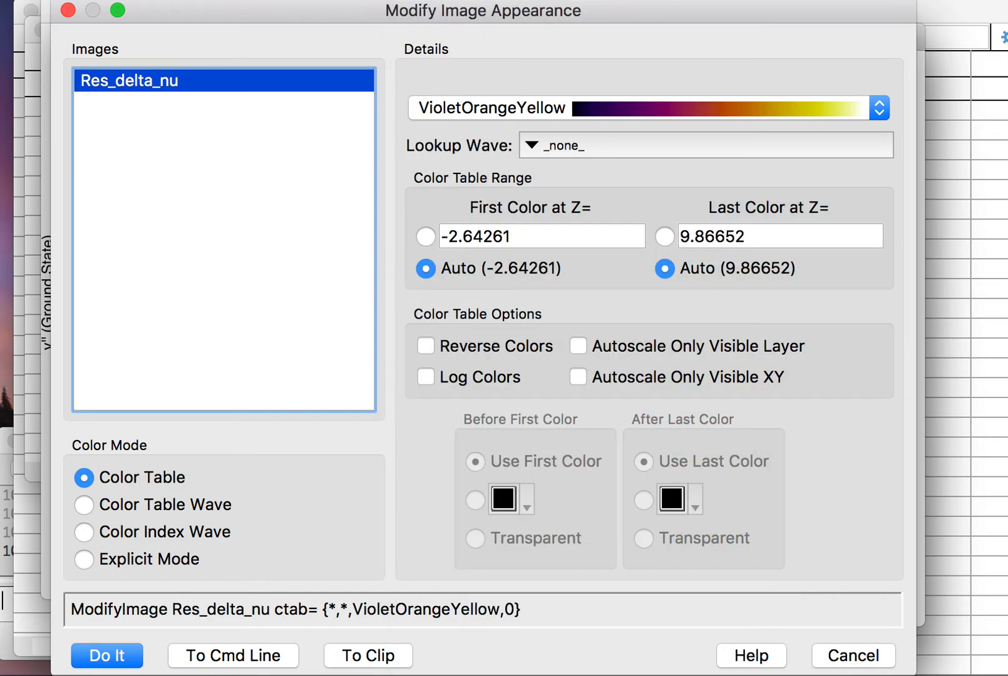
left_click(133, 652)
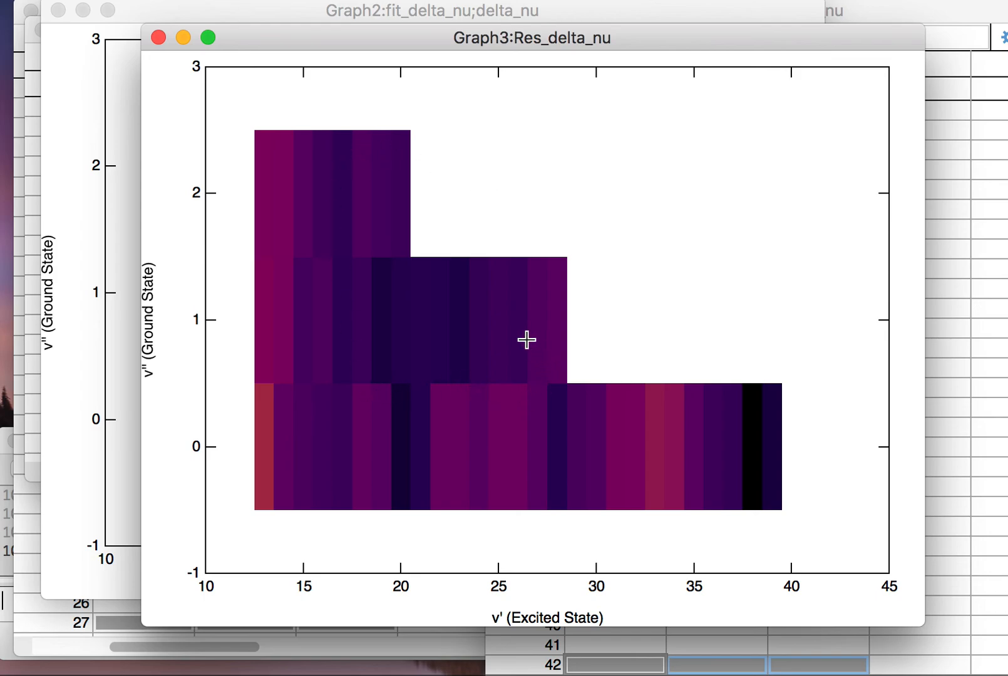
Step: Move the residual graph out of the way and bring the delta_nu fit graph to the front
left_click_drag(527, 340, 434, 133)
left_click(401, 101)
left_click_drag(253, 43, 1007, 144)
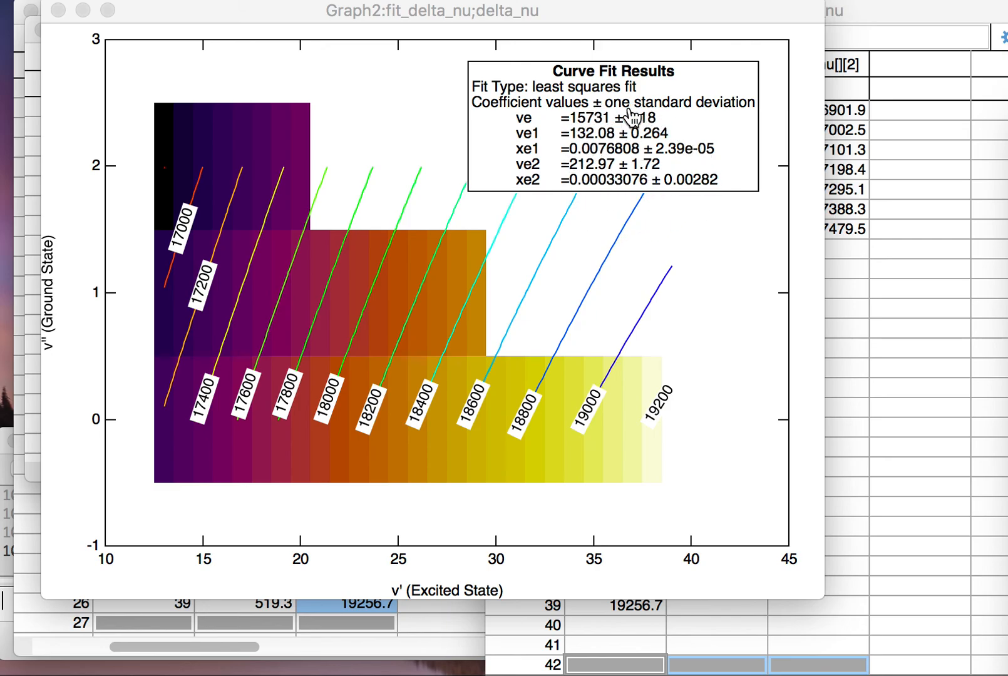
left_click(578, 238)
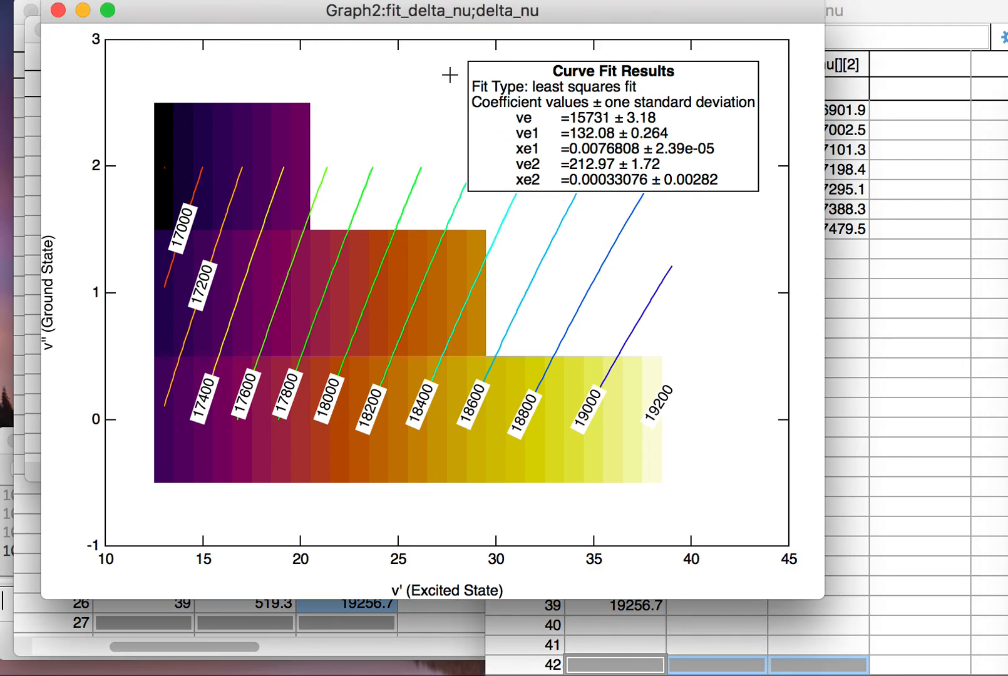